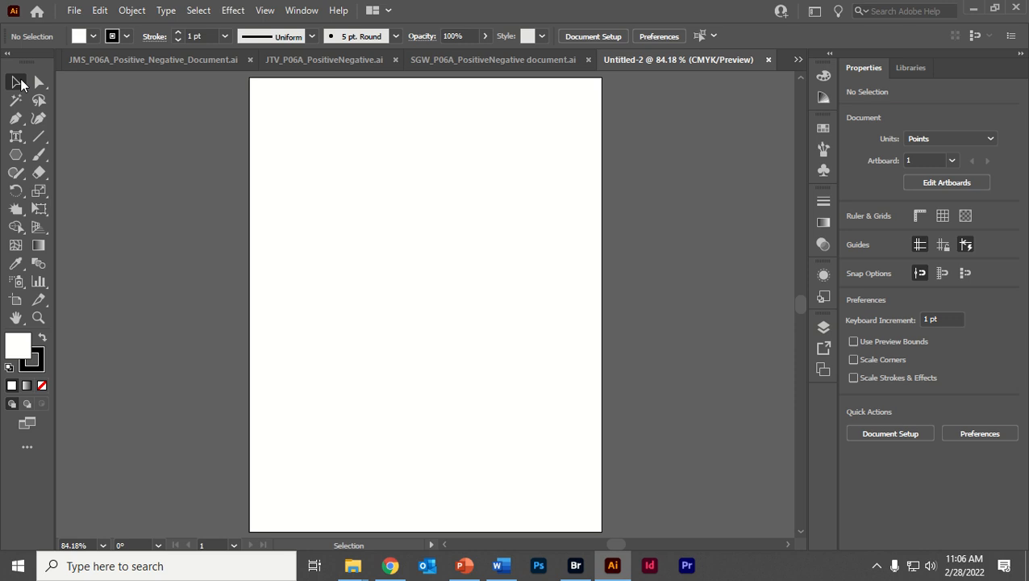
- Show the Symbols panel
left_click(291, 12)
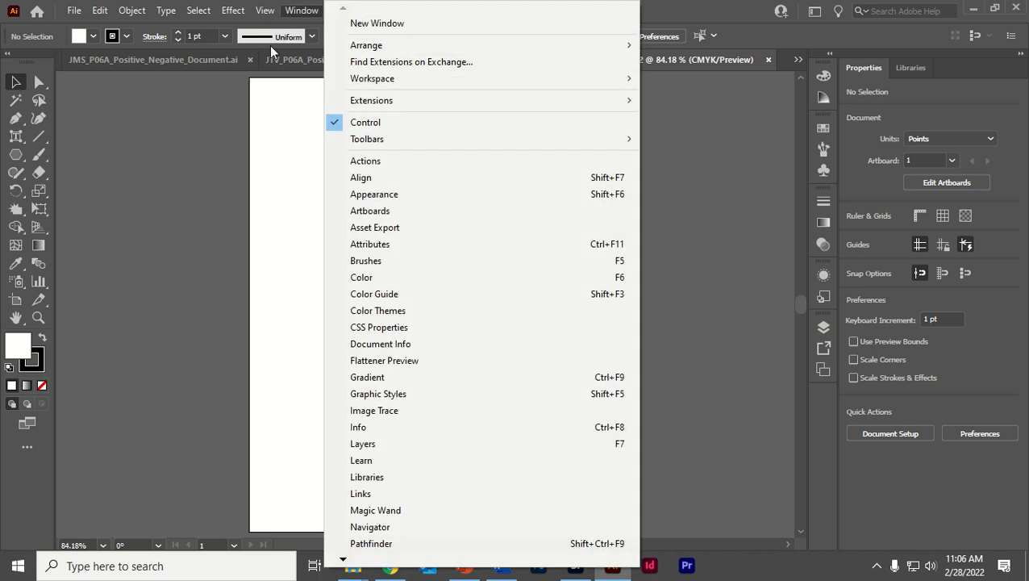
mouse_move(345, 560)
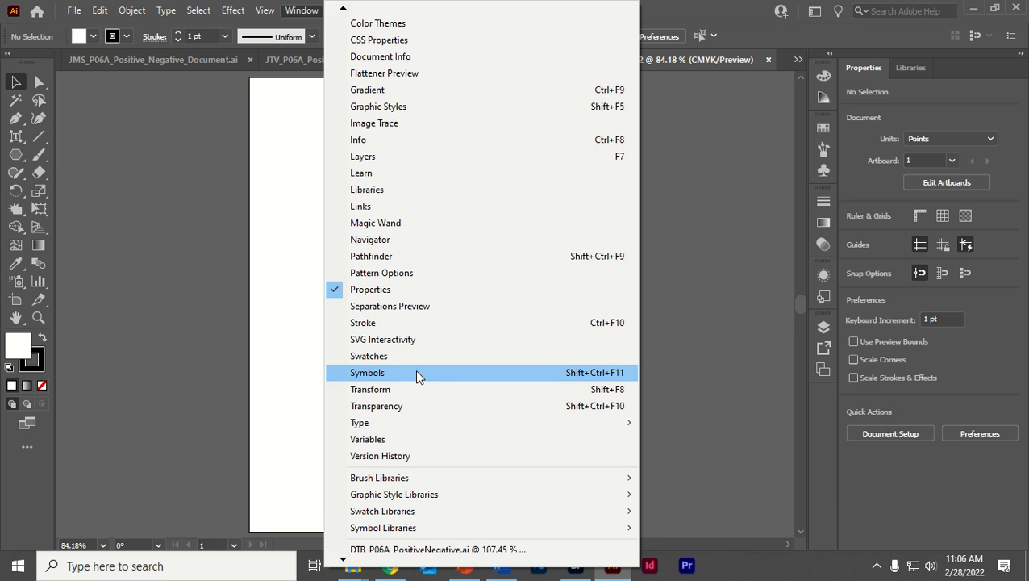
left_click(371, 373)
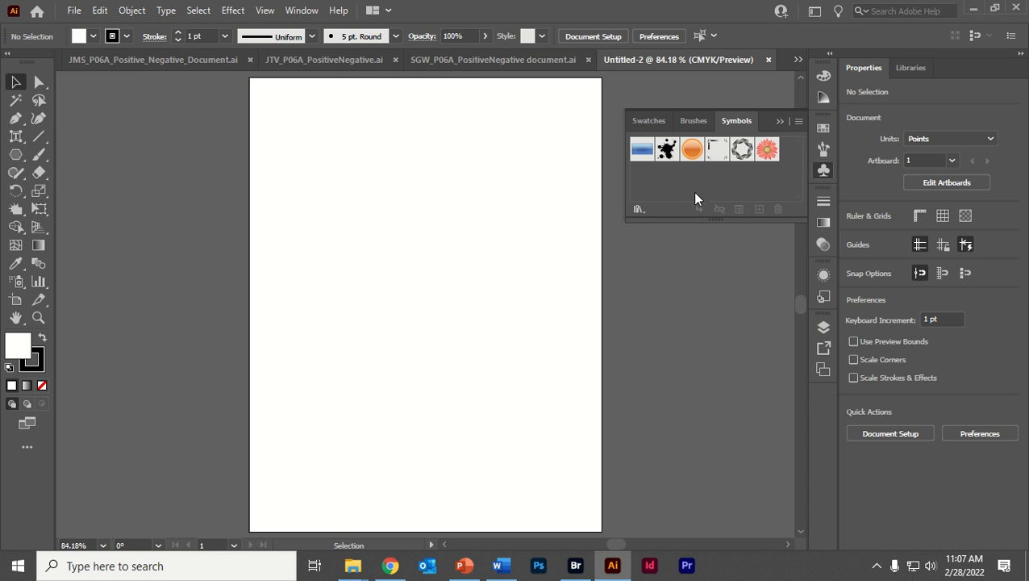
- Edit the Vector Grime symbol by moving its splatter to about X -88 pt, Y -139 pt, and leave symbol editing
left_click(667, 151)
left_click_drag(343, 153, 413, 247)
double_click(666, 150)
left_click_drag(422, 295, 367, 211)
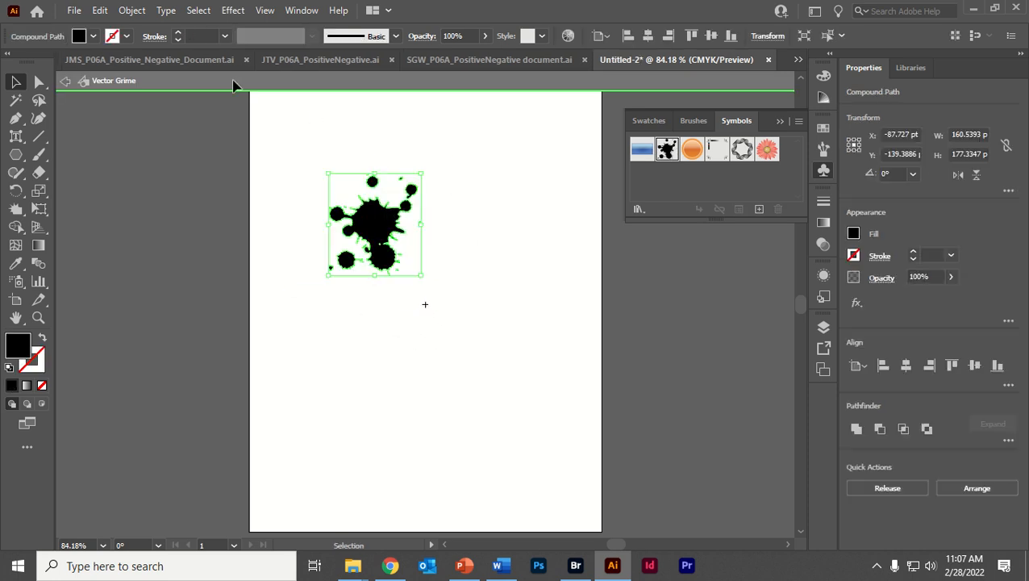
left_click(65, 81)
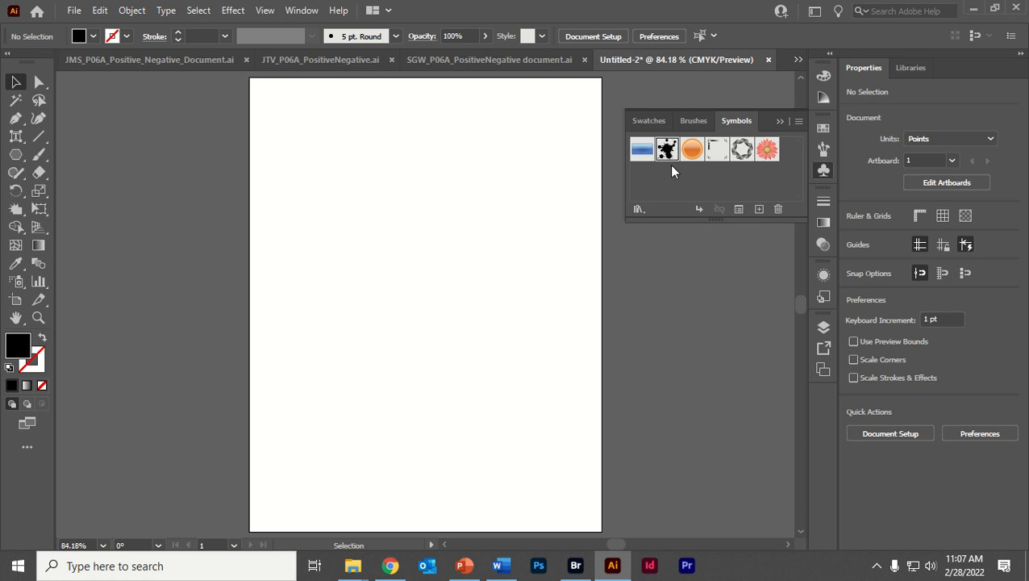
- Browse the Hair and Fur symbol library and close it
left_click(638, 210)
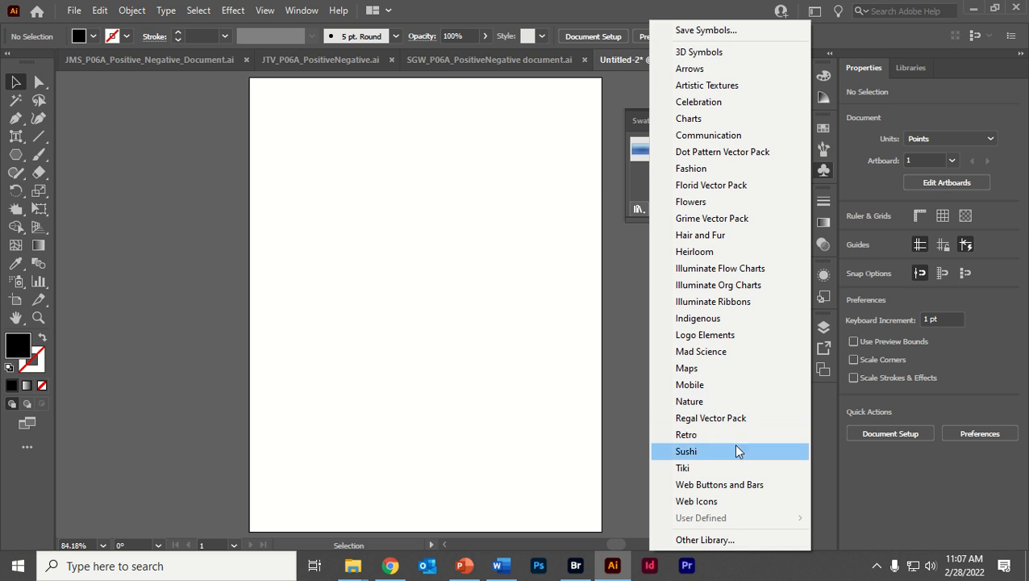
left_click(708, 236)
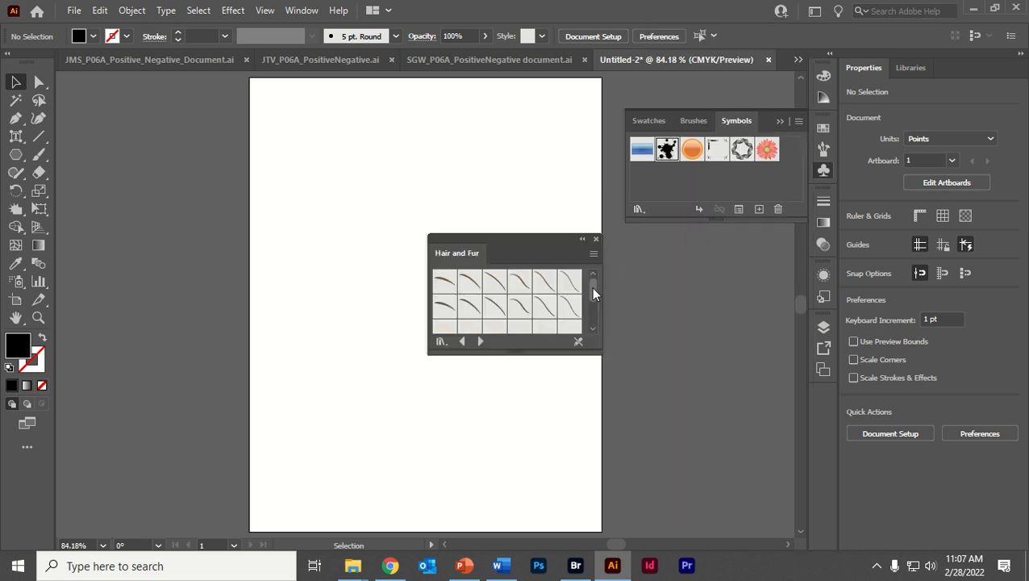
left_click_drag(593, 292, 598, 327)
left_click(596, 239)
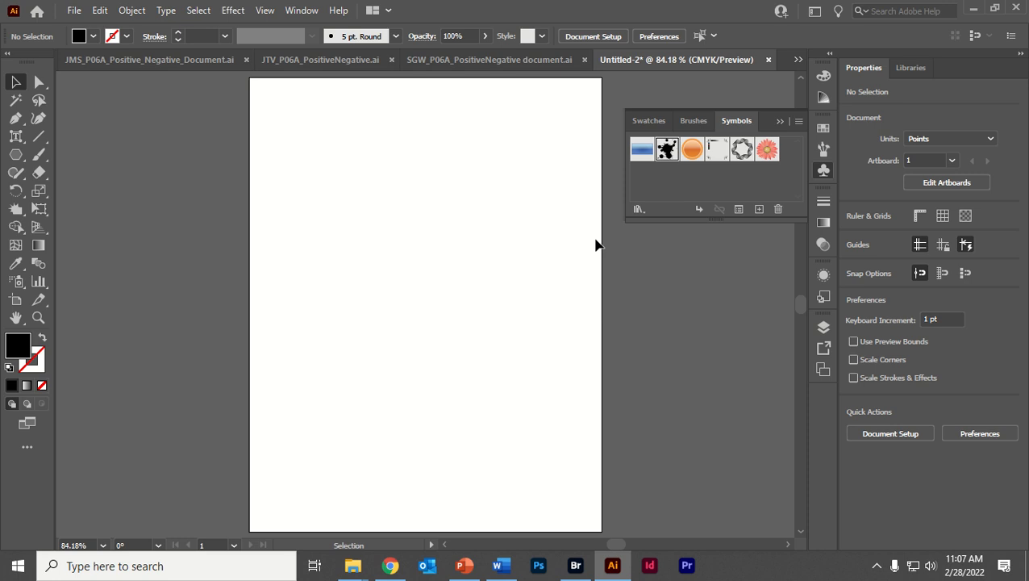
- Load the Mad Science symbol library, enlarge its panel, and add the Pi symbol to the document's symbols
left_click(638, 209)
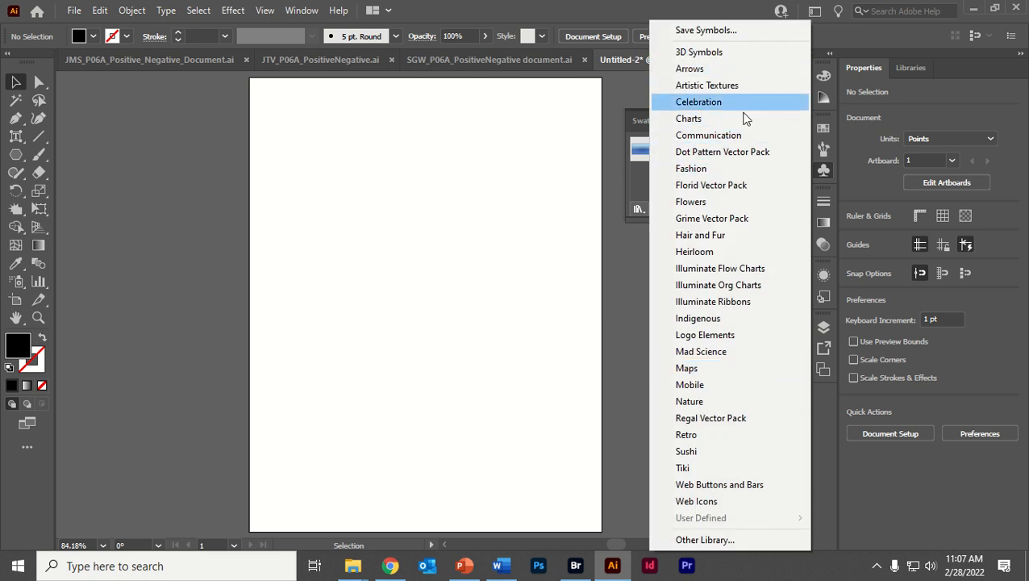
left_click(723, 350)
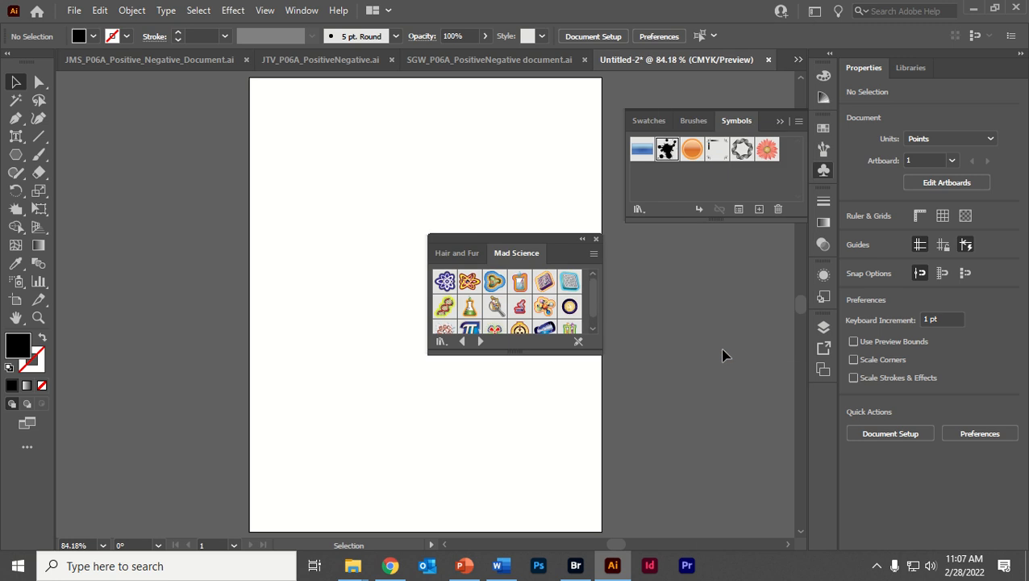
left_click_drag(578, 352, 578, 439)
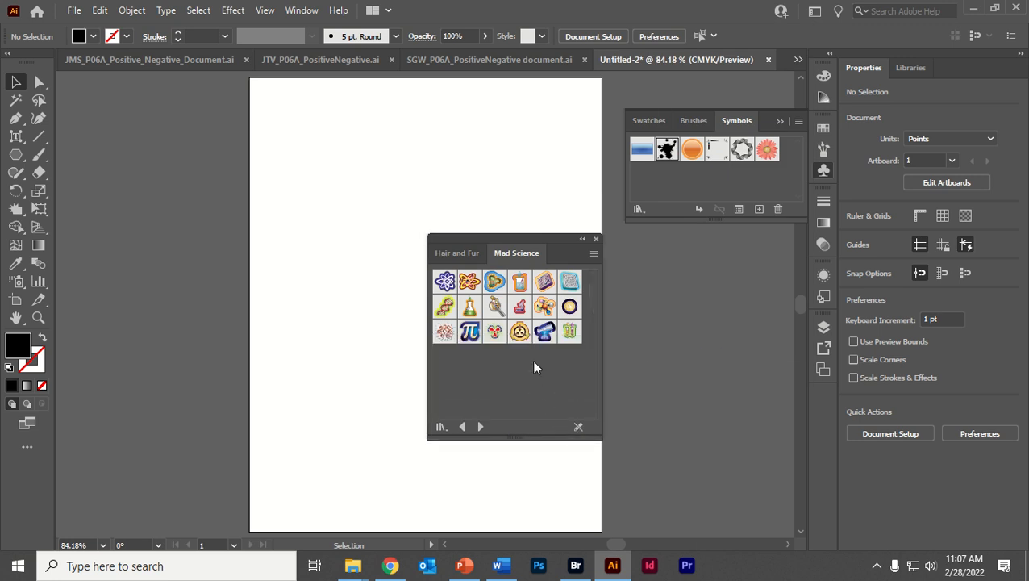
left_click(469, 331)
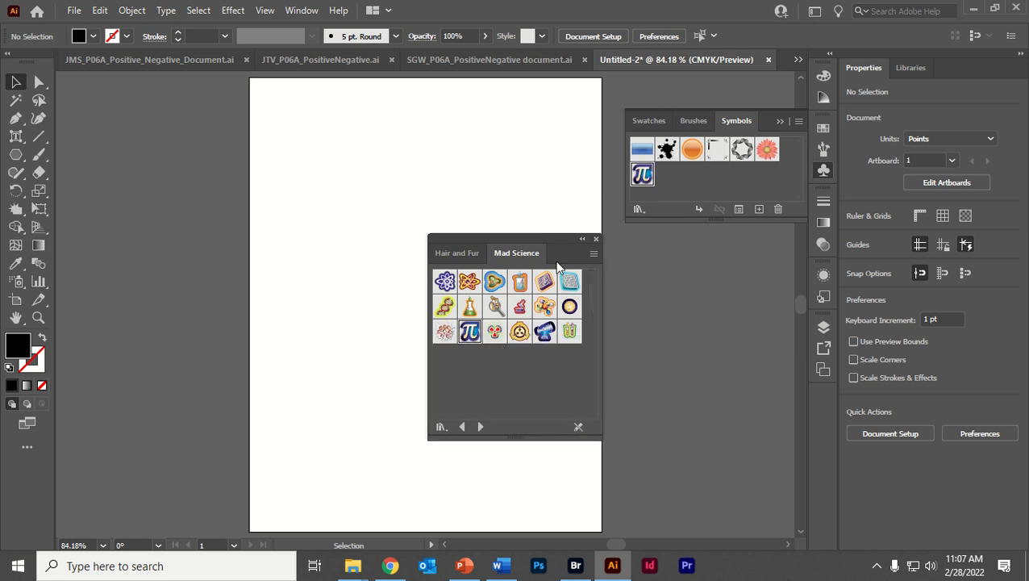
- Add the Bee symbol from the Nature library to the document's symbols and close the library panel
left_click(637, 209)
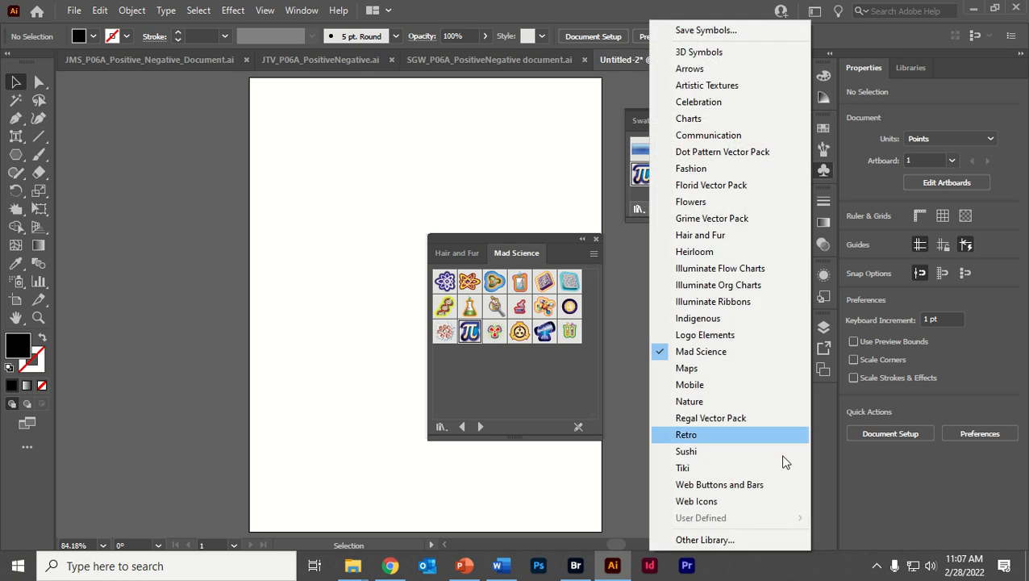
left_click(703, 406)
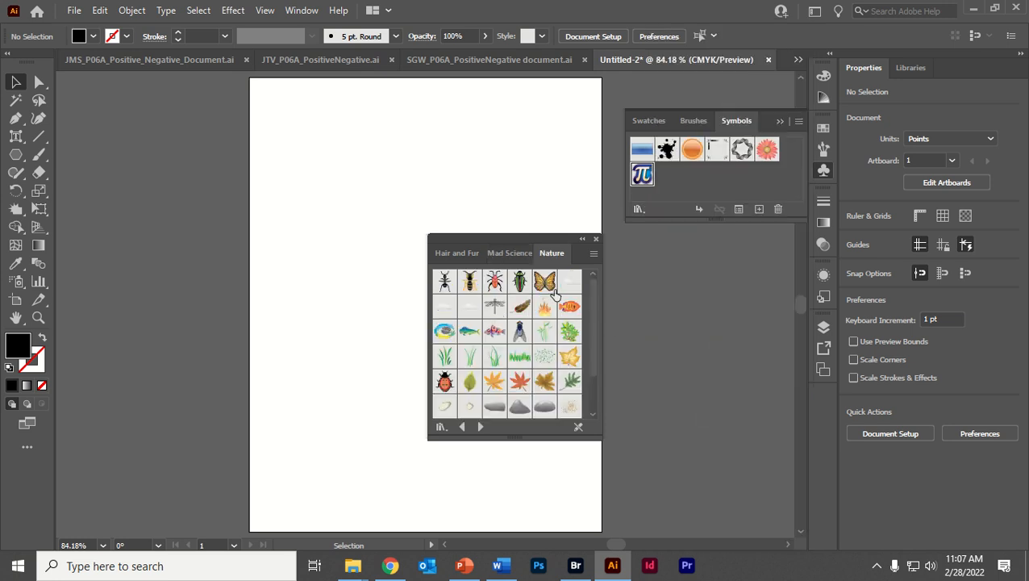
left_click(471, 282)
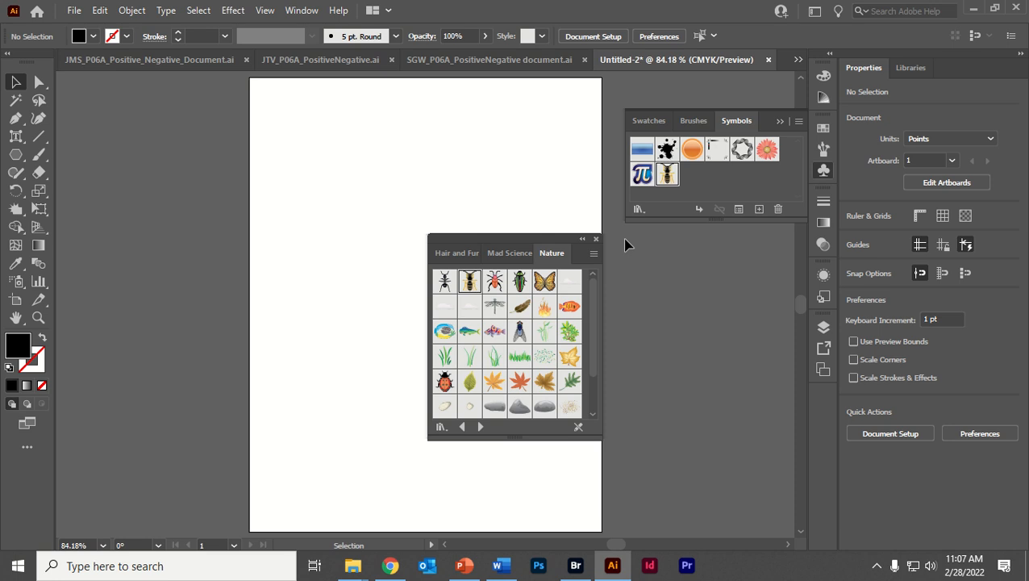
left_click(596, 239)
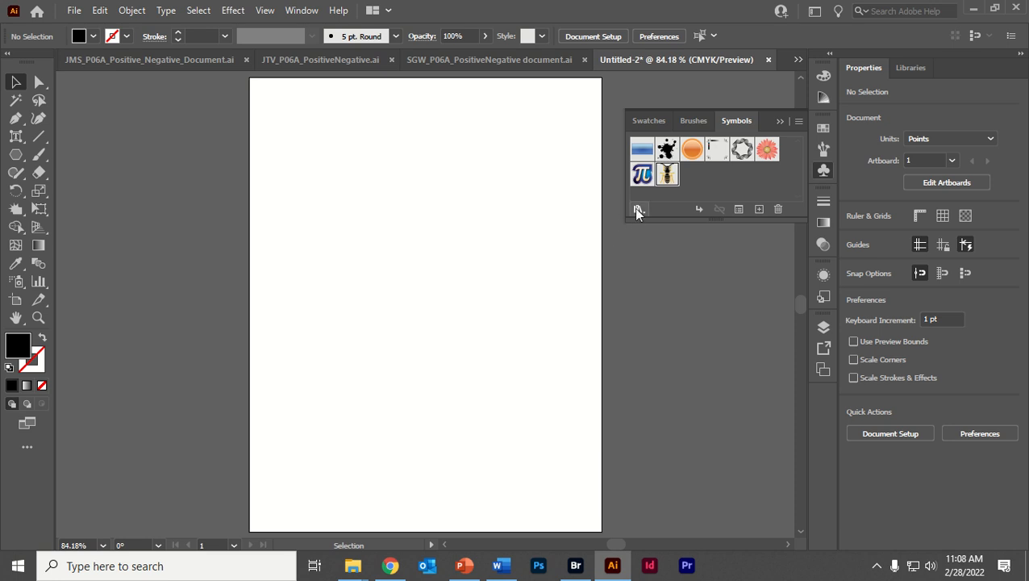
- Open the Bee symbol for editing, enlarge the bee to about 271 by 396 pt and place it in the page's left half
double_click(666, 176)
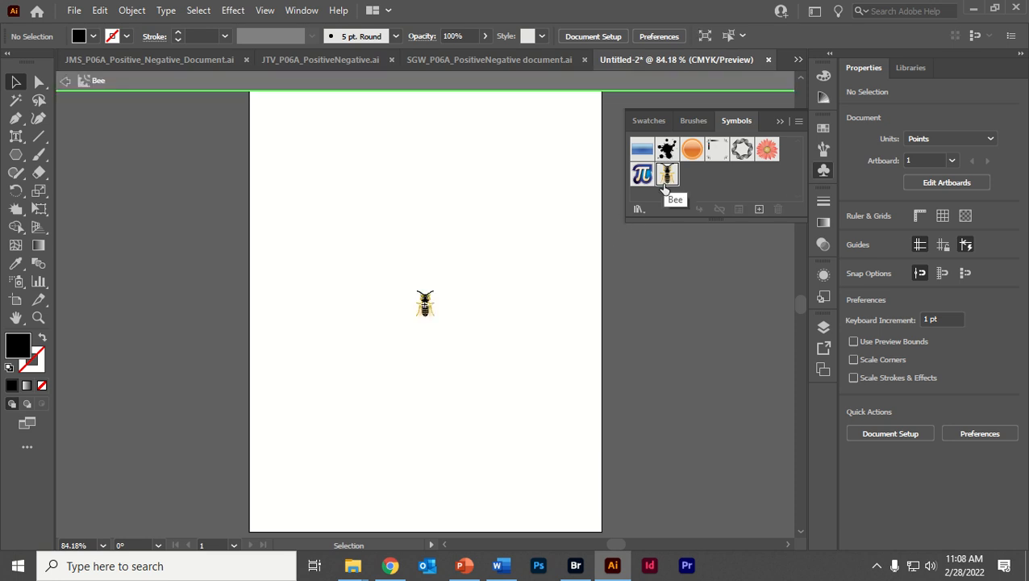
left_click(424, 304)
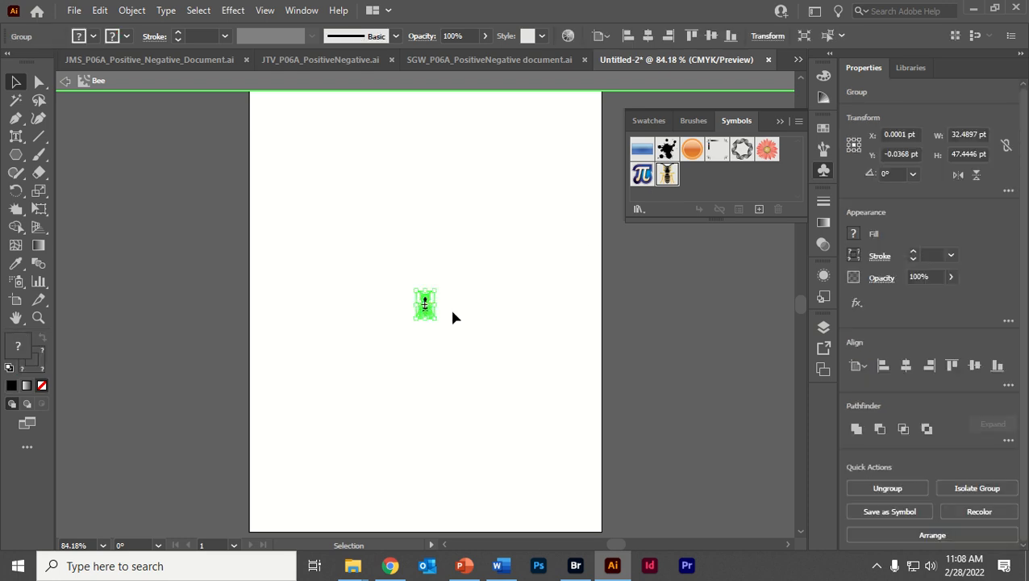
left_click_drag(437, 289, 585, 185)
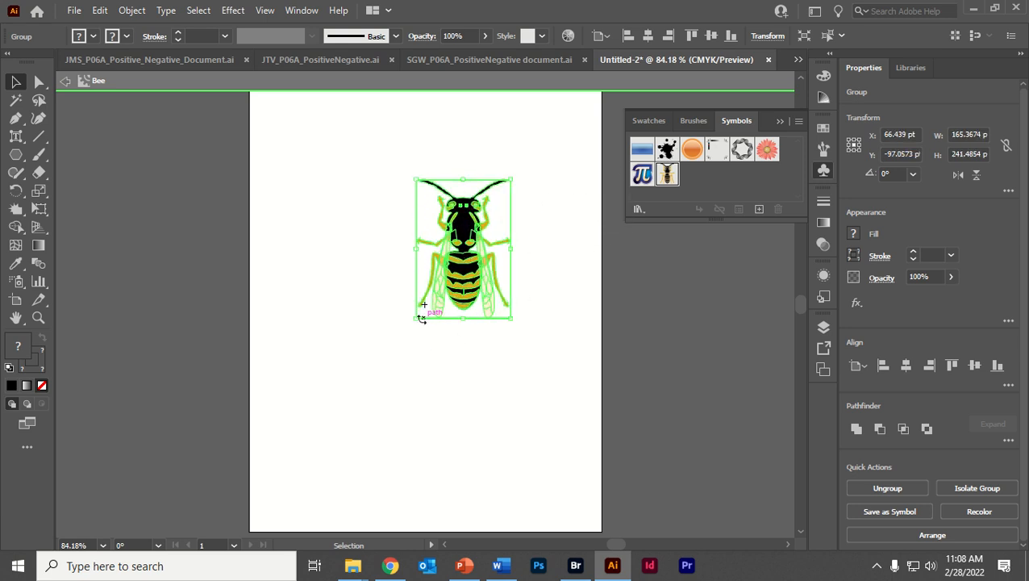
left_click_drag(421, 319, 301, 448)
left_click_drag(423, 363, 363, 318)
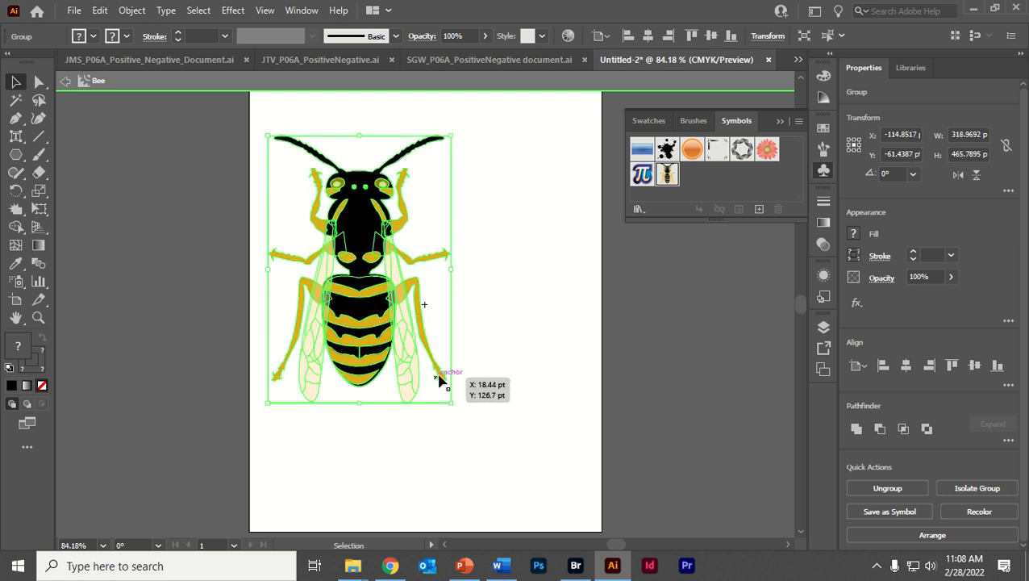
left_click_drag(450, 403, 444, 362)
left_click_drag(358, 278, 350, 315)
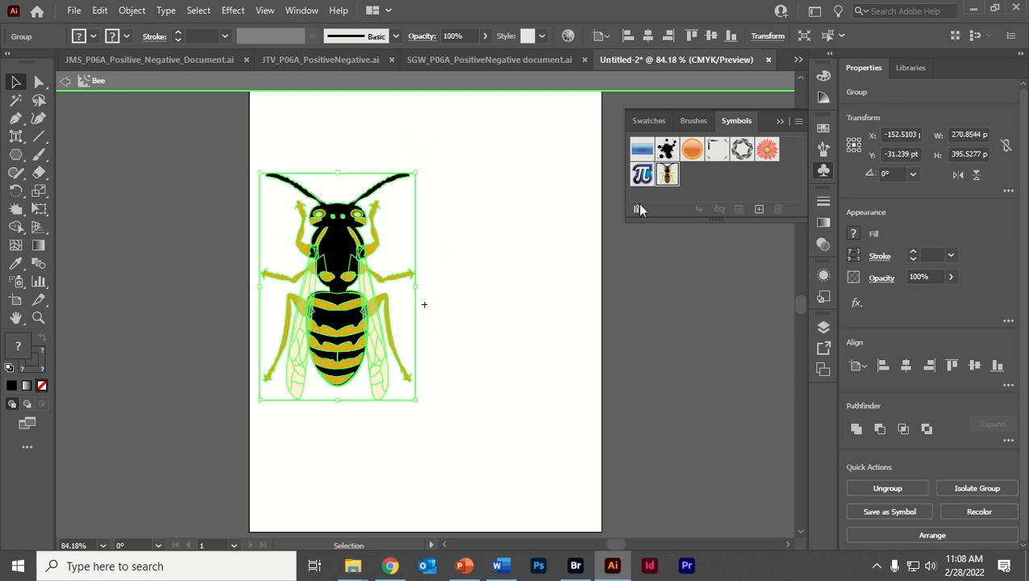
- View the Pi symbol in symbol editing mode and return to the document
left_click(642, 175)
left_click(542, 226)
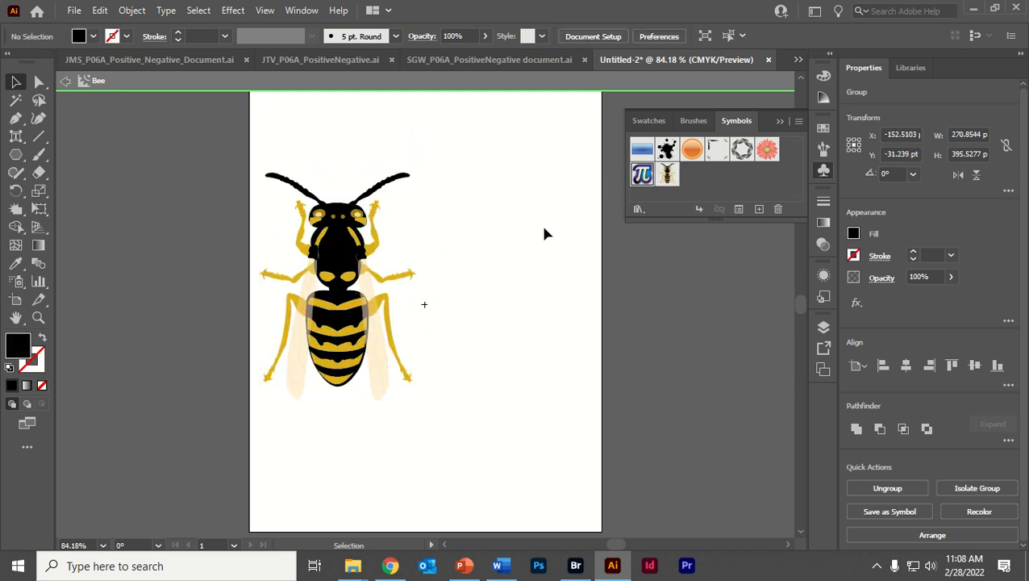
double_click(642, 175)
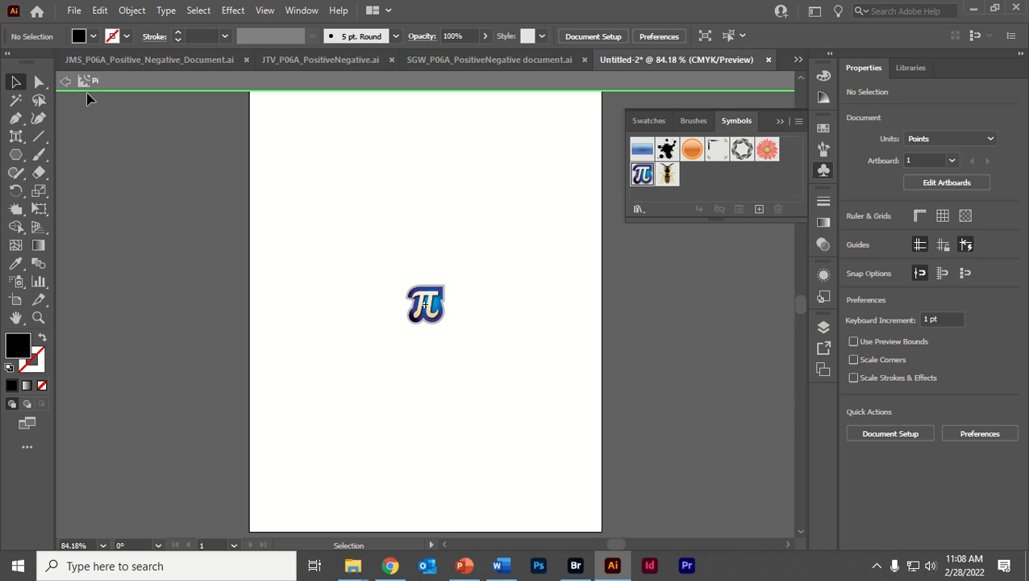
left_click(65, 81)
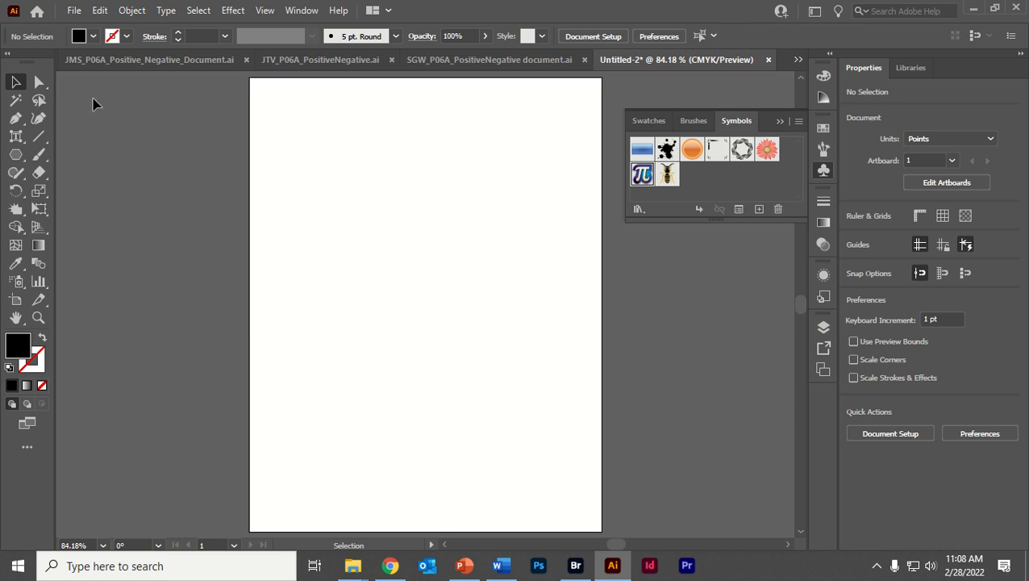
- Open the Pi symbol for editing and inspect the anchor points of its blue gradient shape with the Direct Selection tool
double_click(643, 177)
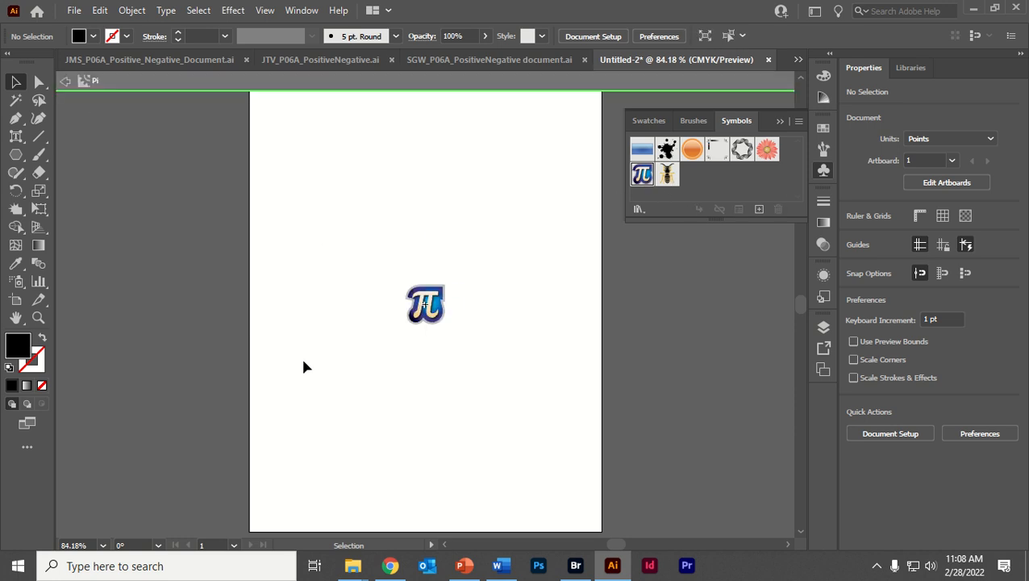
left_click(38, 82)
left_click(445, 302)
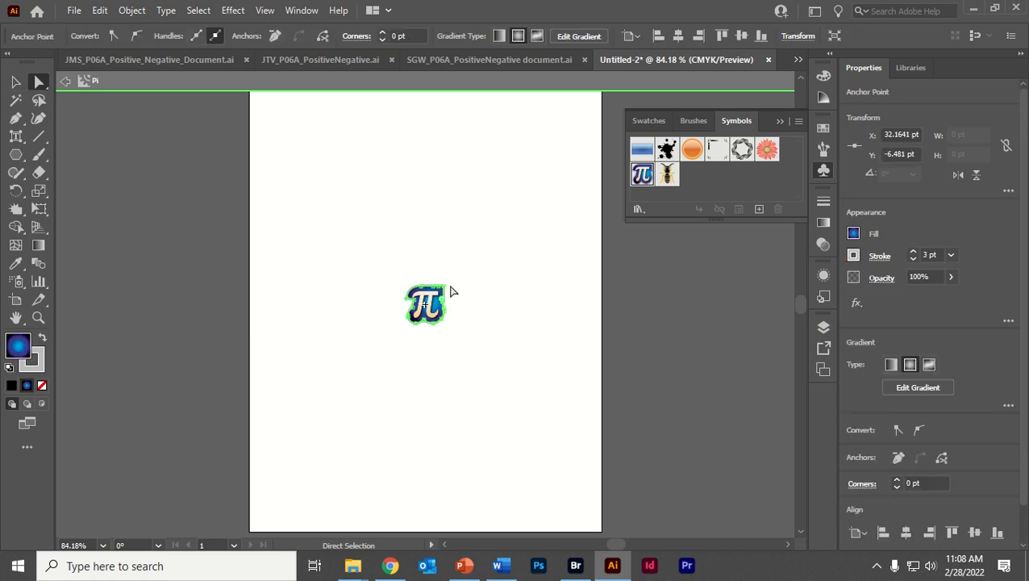
left_click(668, 174)
left_click_drag(329, 124, 440, 209)
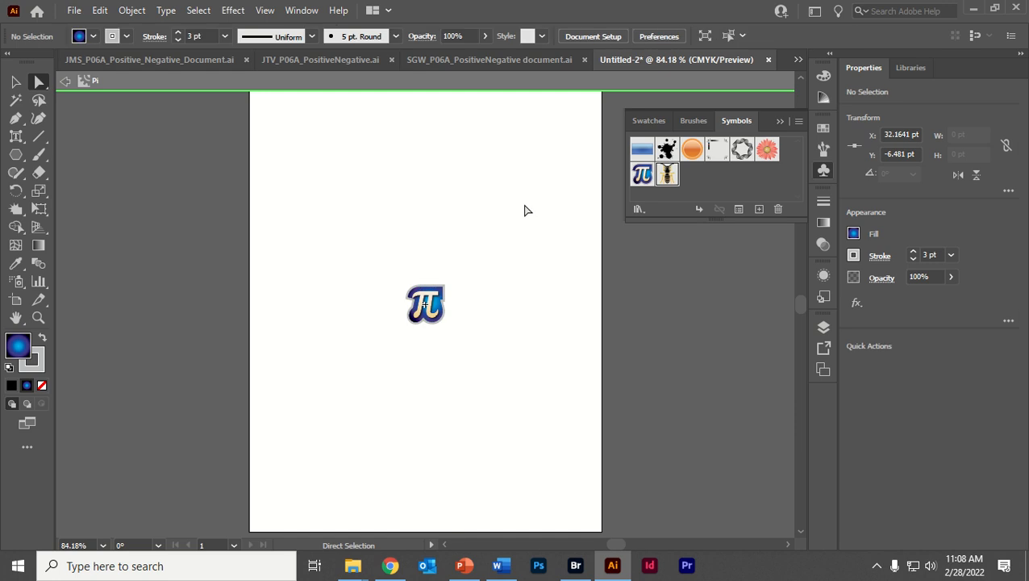
- Try moving only the bee's black body path with Direct Selection in the Bee symbol, undo each move and leave symbol editing
double_click(668, 174)
left_click_drag(427, 259, 528, 230)
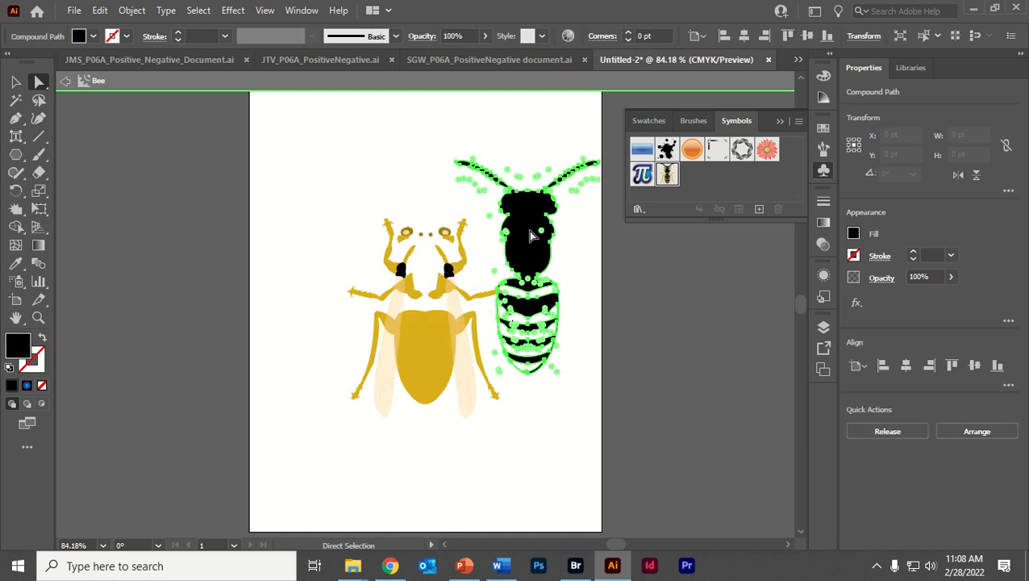
key("ctrl+z")
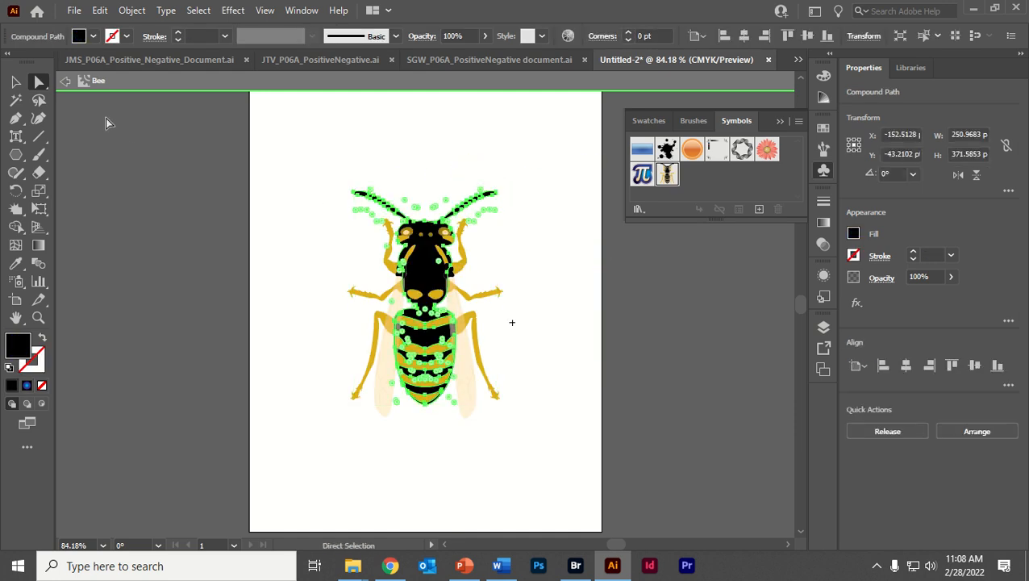
left_click(65, 81)
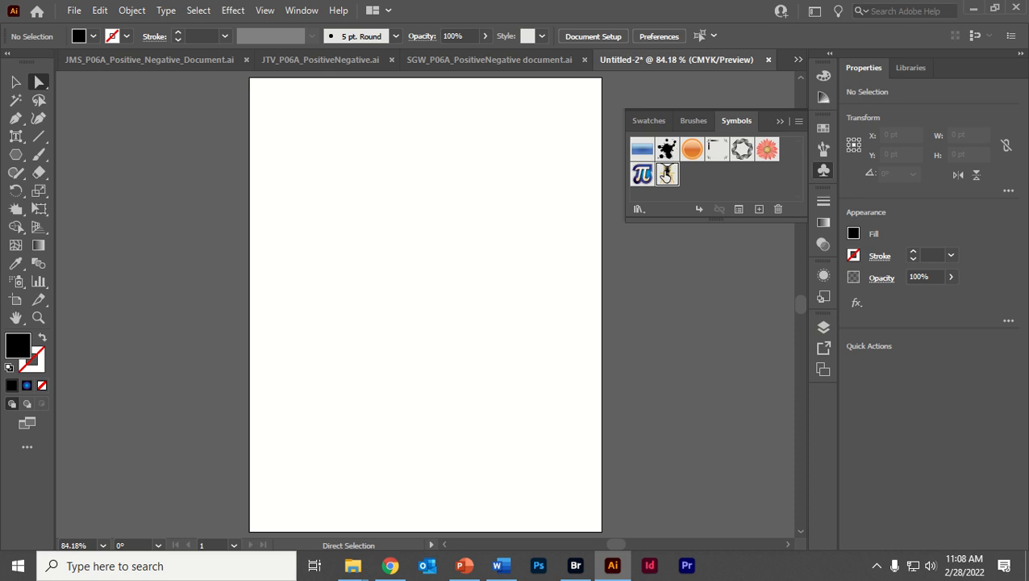
double_click(668, 173)
left_click_drag(428, 268, 347, 247)
key("ctrl+z")
left_click(66, 81)
- Reopen the Bee symbol and move the whole bee group with the Selection tool to about X -247 pt, Y -49 pt
left_click(15, 82)
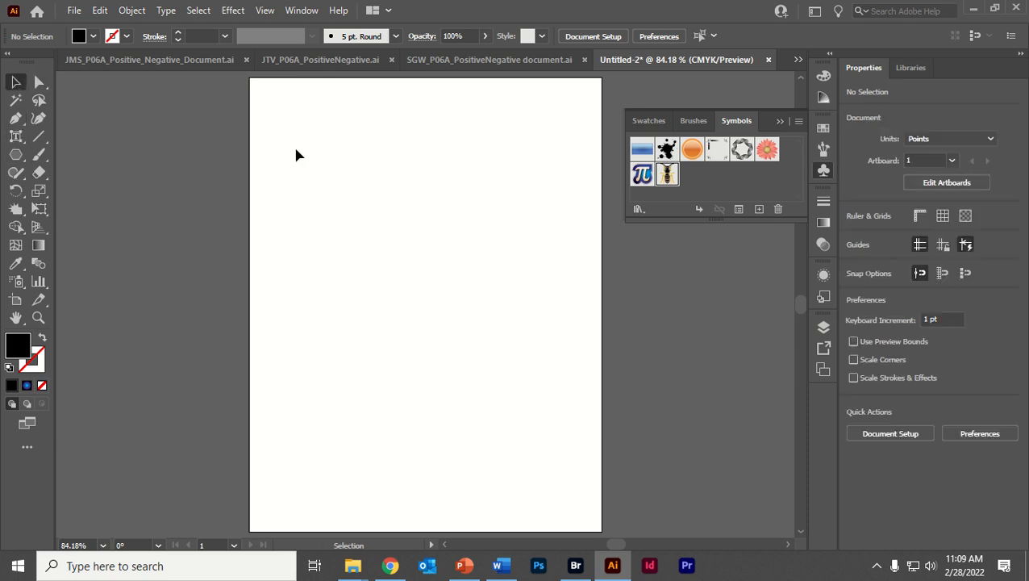
double_click(667, 174)
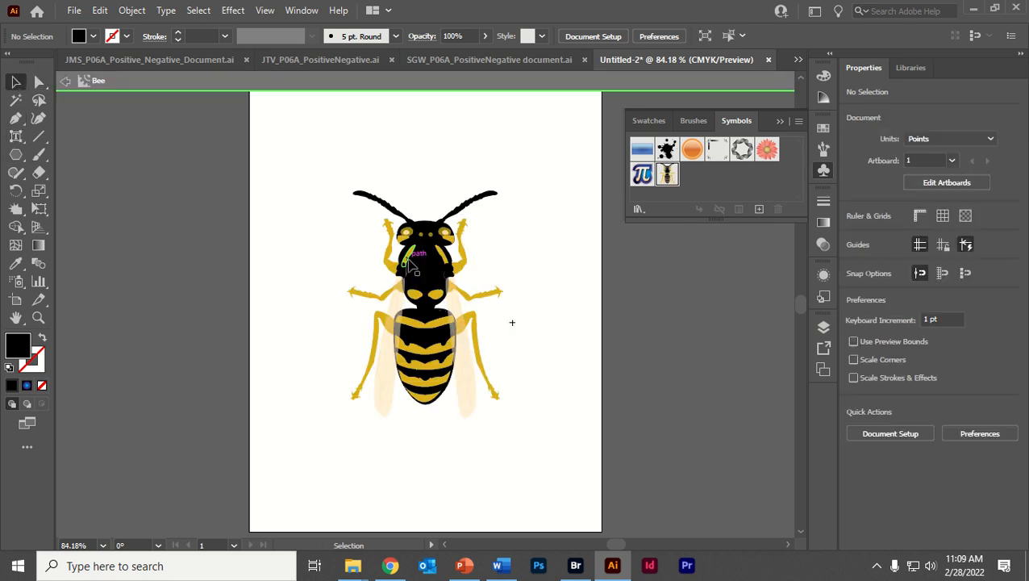
left_click_drag(452, 268, 384, 252)
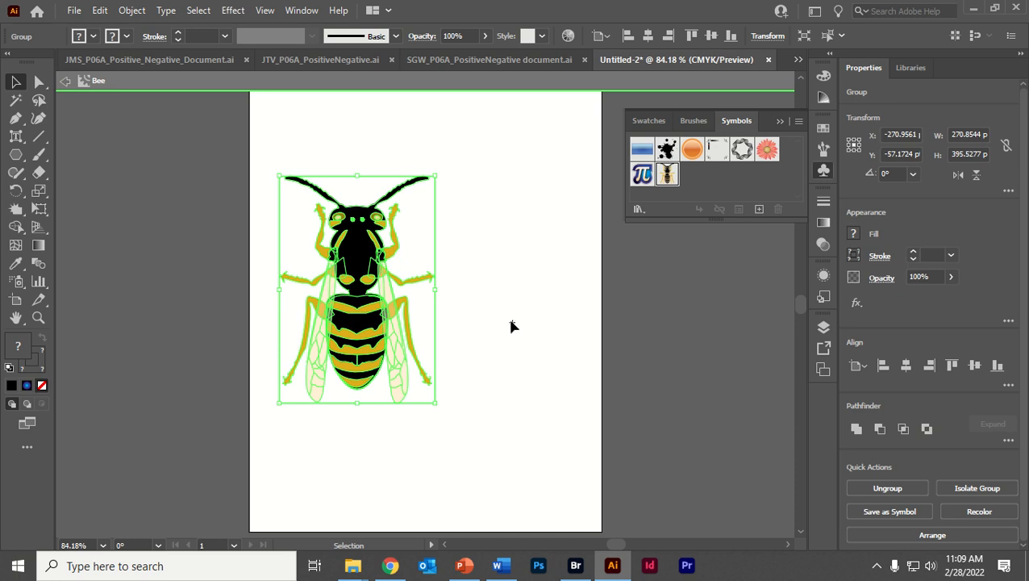
left_click(513, 322)
left_click(367, 259)
left_click_drag(367, 259, 404, 274)
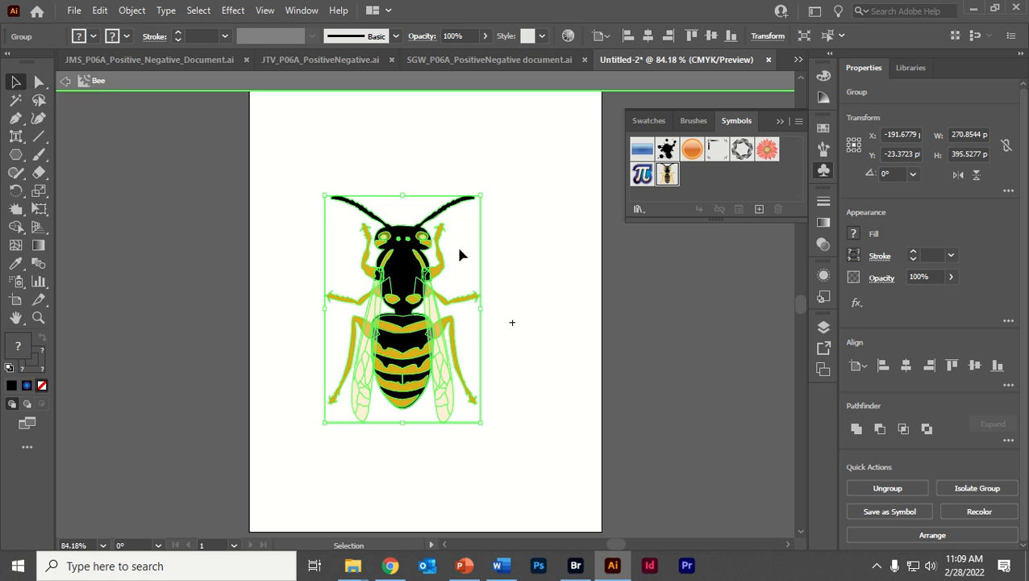
left_click(191, 285)
left_click_drag(405, 280, 375, 246)
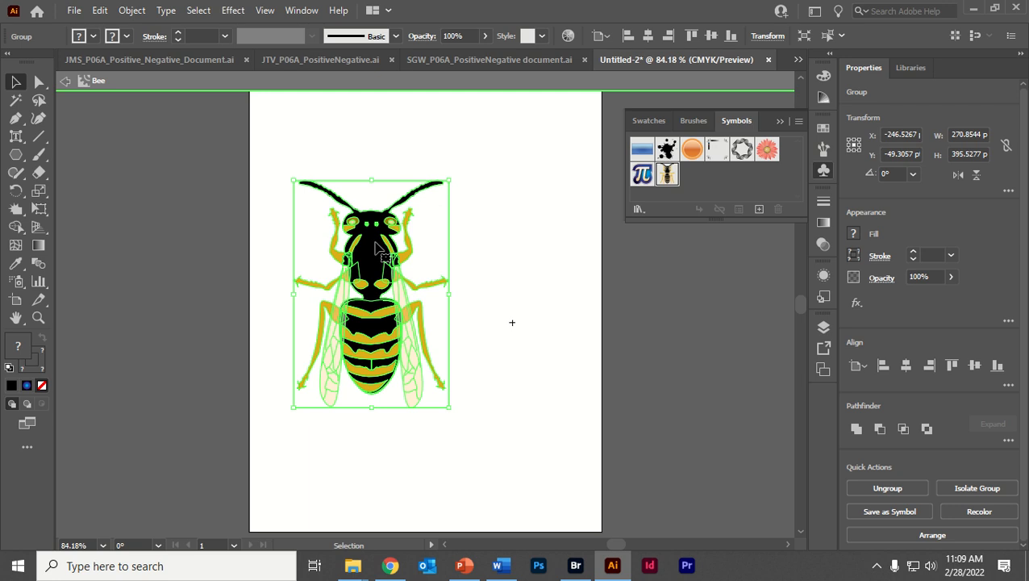
- Switch to Chrome, watch the YouTube clip in full screen and return to Illustrator
left_click(391, 565)
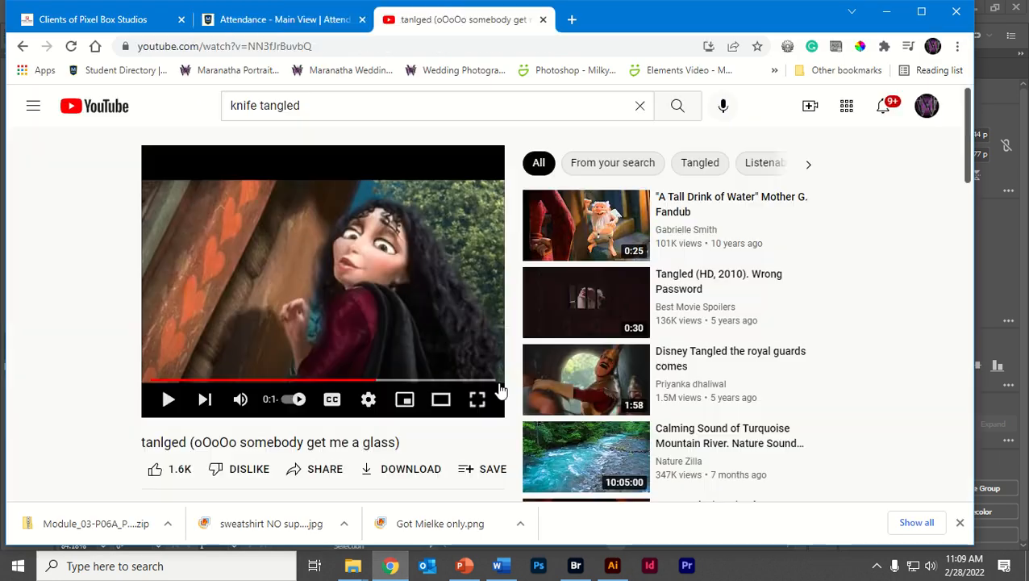
left_click(478, 397)
left_click(43, 559)
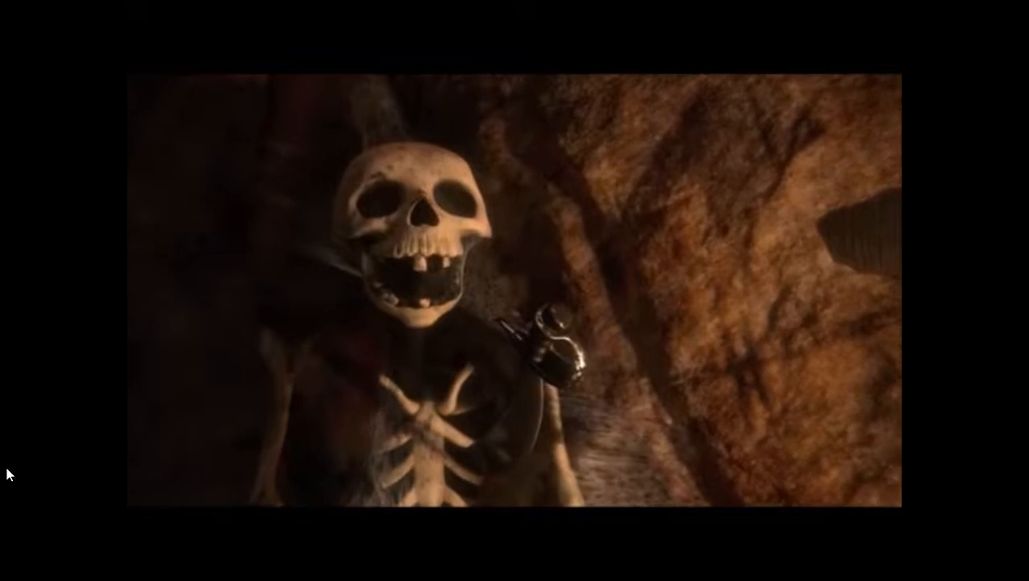
key("Escape")
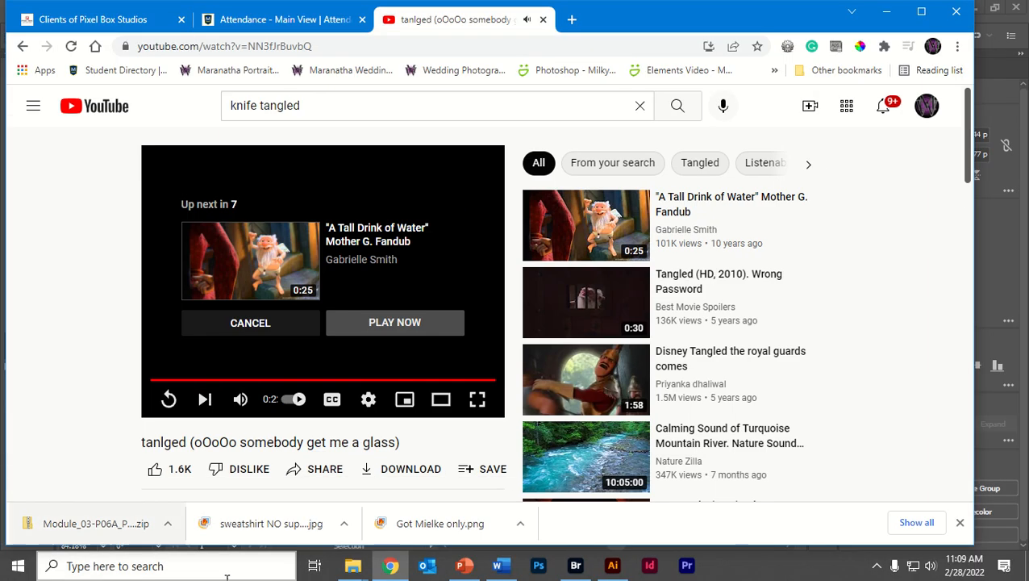
left_click(612, 565)
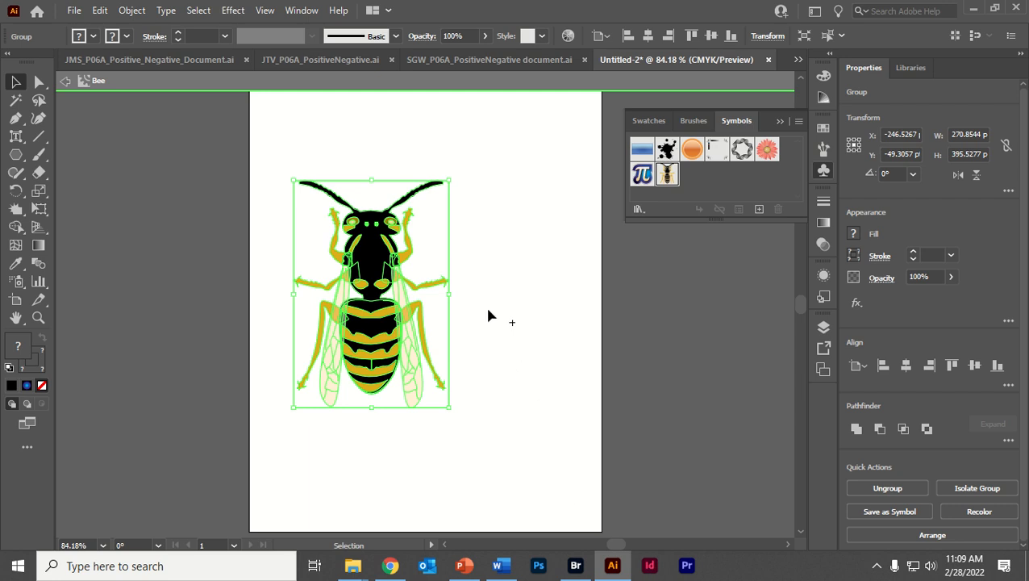
- Switch to Chrome, close the YouTube tab and minimize the browser to return to Illustrator
right_click(375, 267)
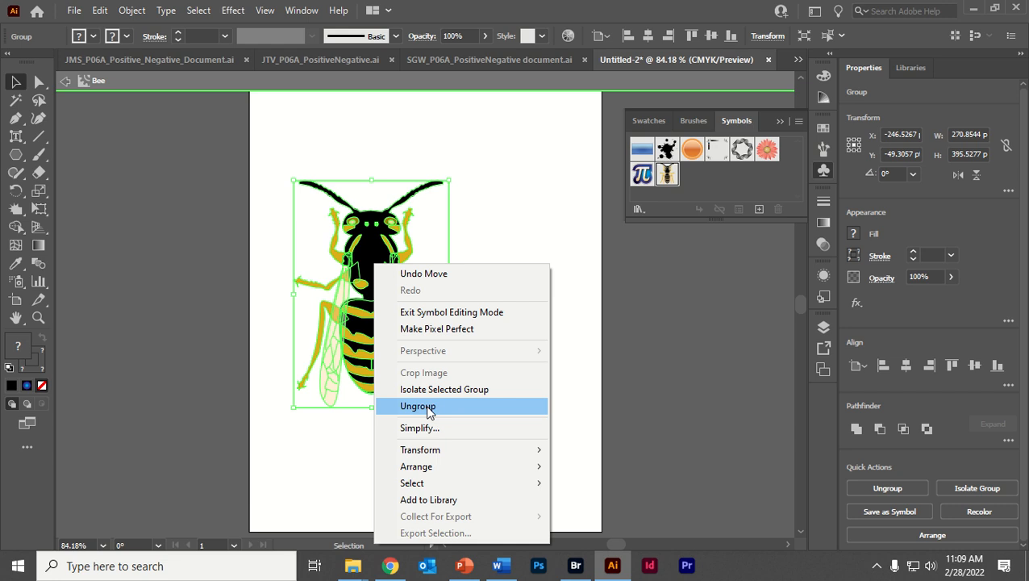
mouse_move(389, 565)
left_click(363, 504)
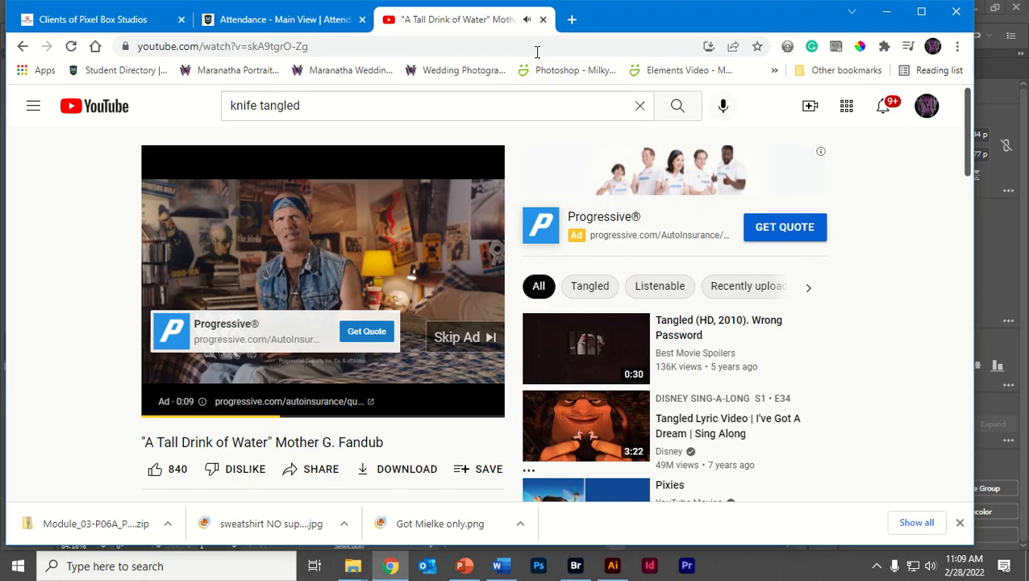
left_click(543, 19)
left_click(886, 11)
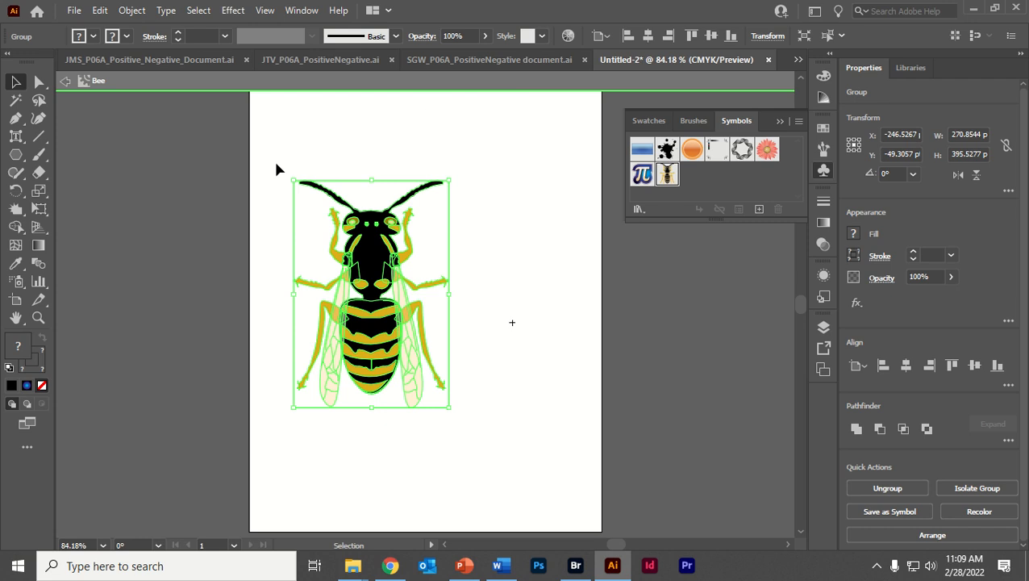
- Leave and reopen the Bee symbol, and move the whole bee group to about X -376 pt, Y -99 pt
key("Delete")
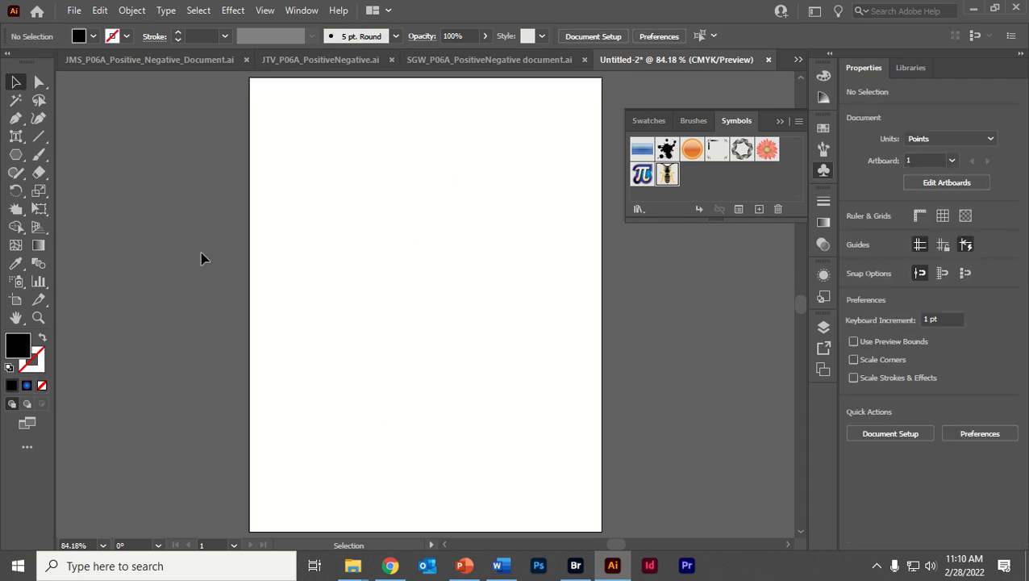
double_click(668, 176)
left_click(429, 270)
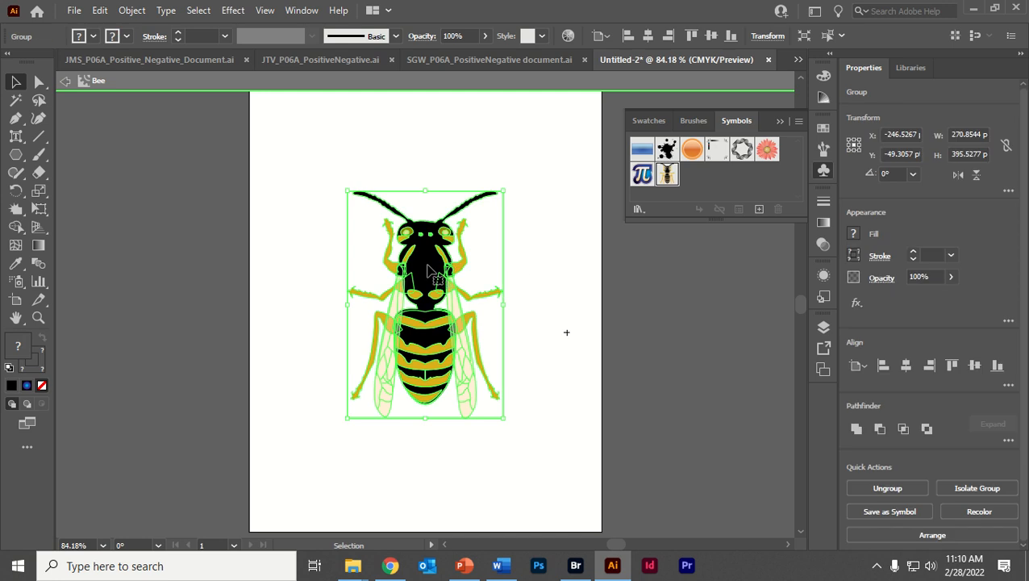
left_click_drag(427, 265, 357, 242)
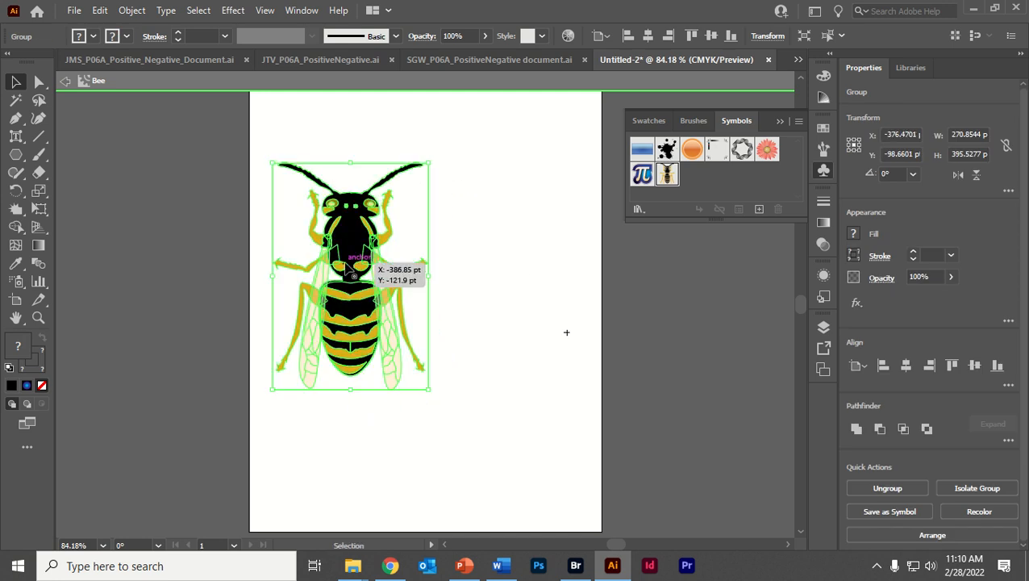
- Try ungrouping the bee artwork and moving it to about X -302 pt, Y -73 pt
right_click(335, 250)
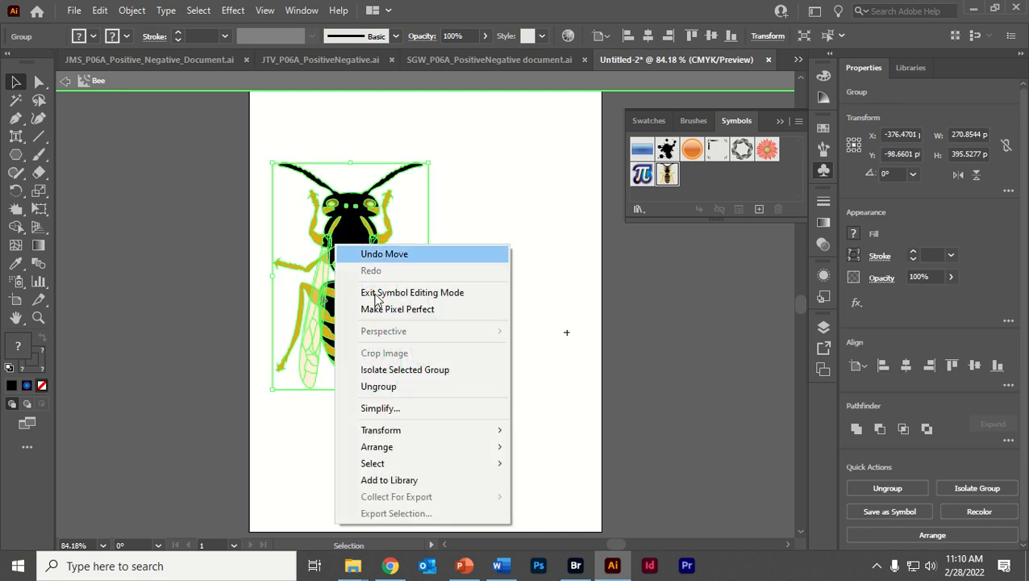
left_click(411, 390)
left_click(453, 425)
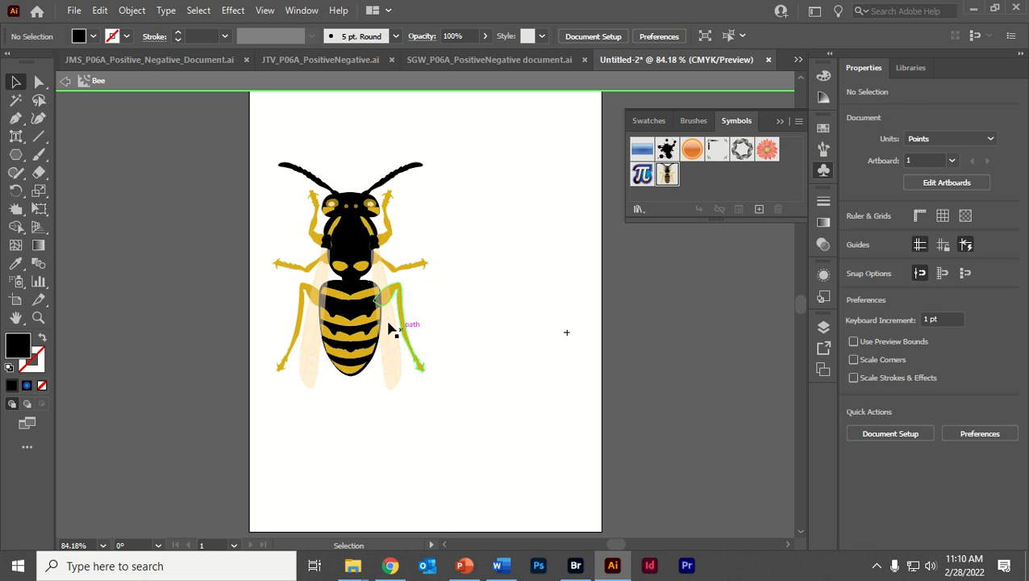
left_click_drag(348, 310, 391, 327)
- Try ungrouping the bee once more and moving its body and wing group separately, then undo the changes and the exit from symbol editing
right_click(420, 328)
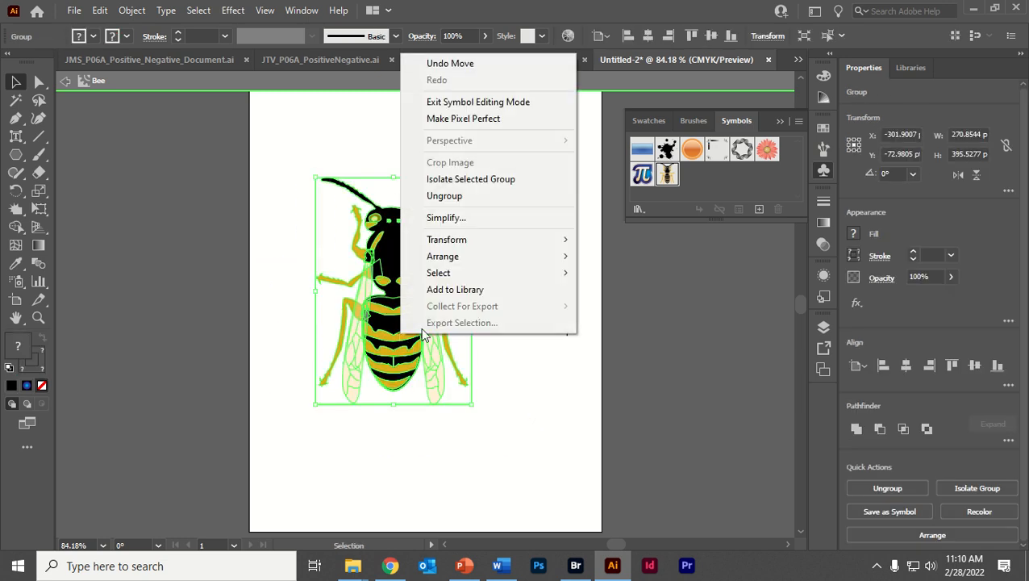
left_click(471, 200)
left_click(485, 300)
left_click(432, 346)
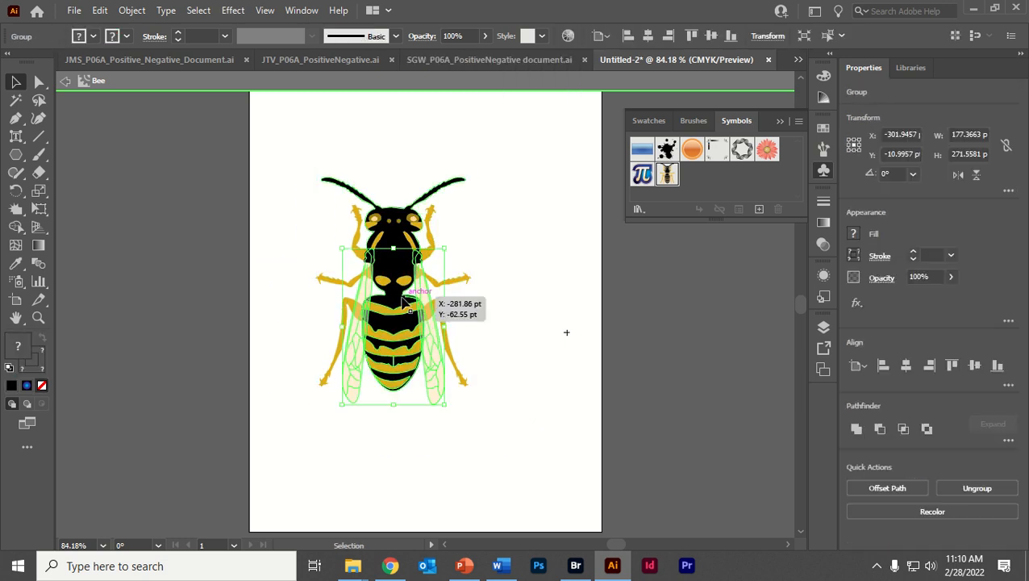
left_click_drag(395, 287, 348, 303)
left_click_drag(401, 340, 405, 310)
left_click(468, 208)
left_click(337, 199)
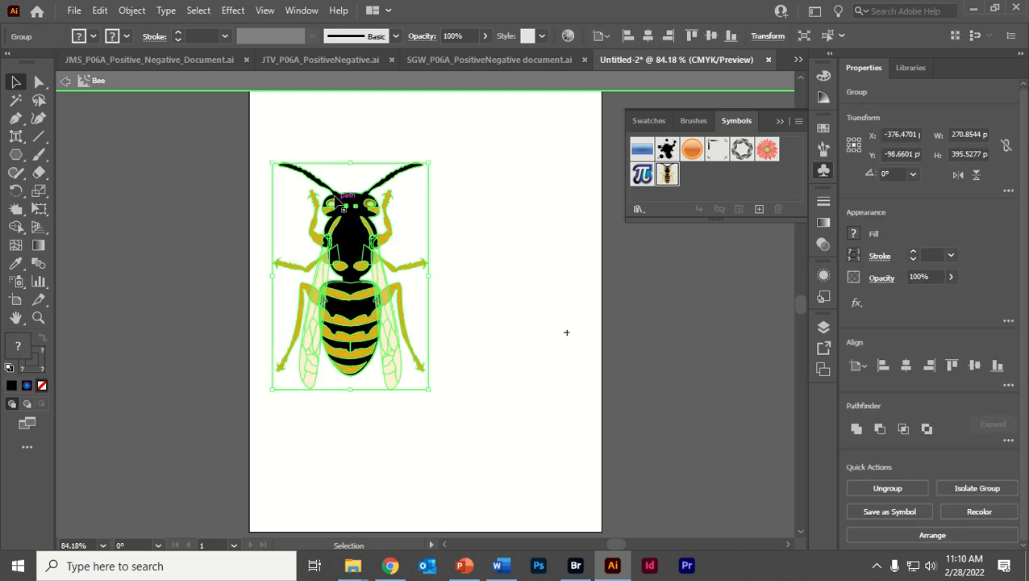
left_click(67, 82)
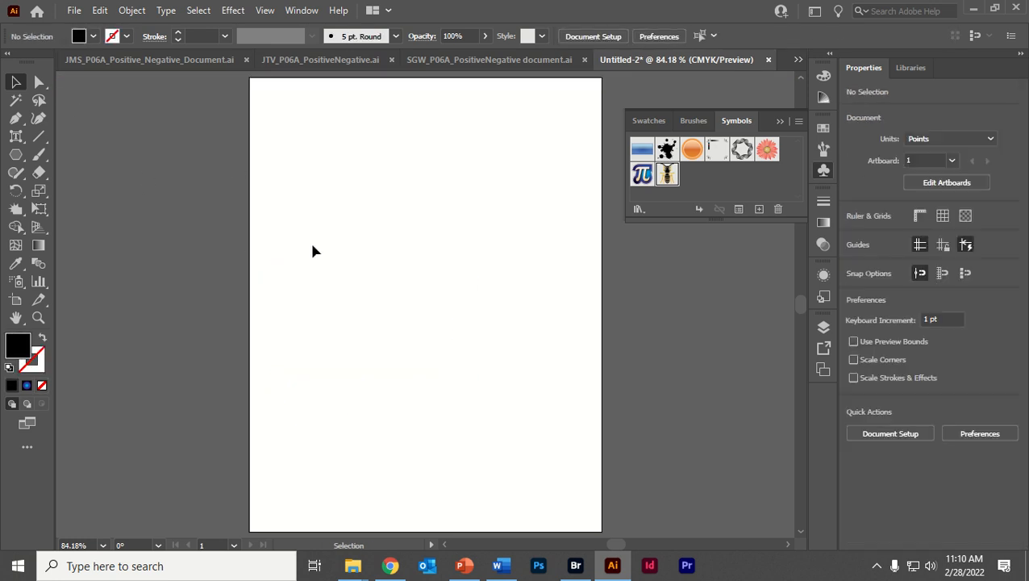
key("ctrl+z")
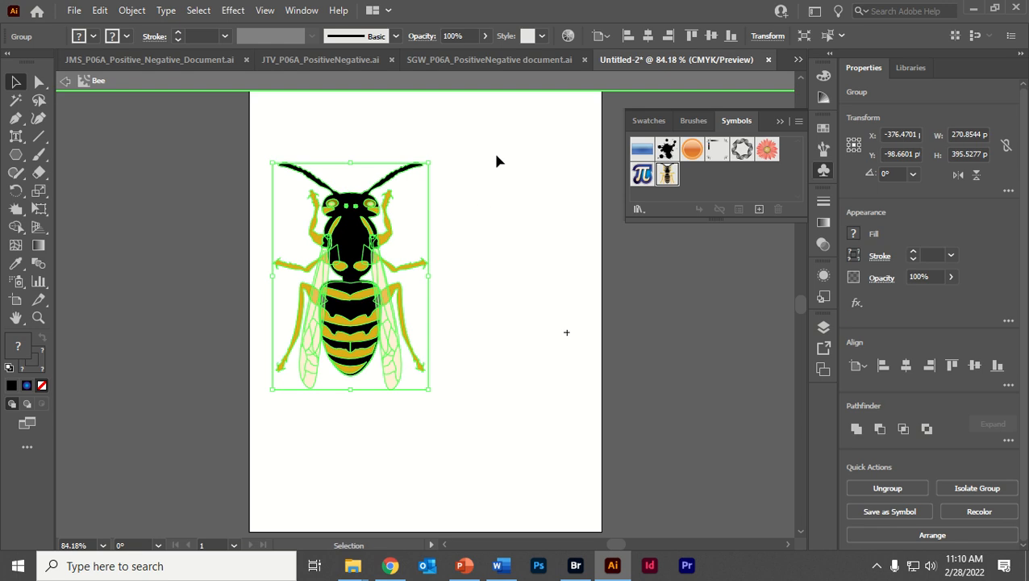
- Erase both of the bee's antennae with the Eraser tool, using an enlarged brush
left_click(485, 158)
left_click(311, 242)
left_click_drag(43, 171, 101, 170)
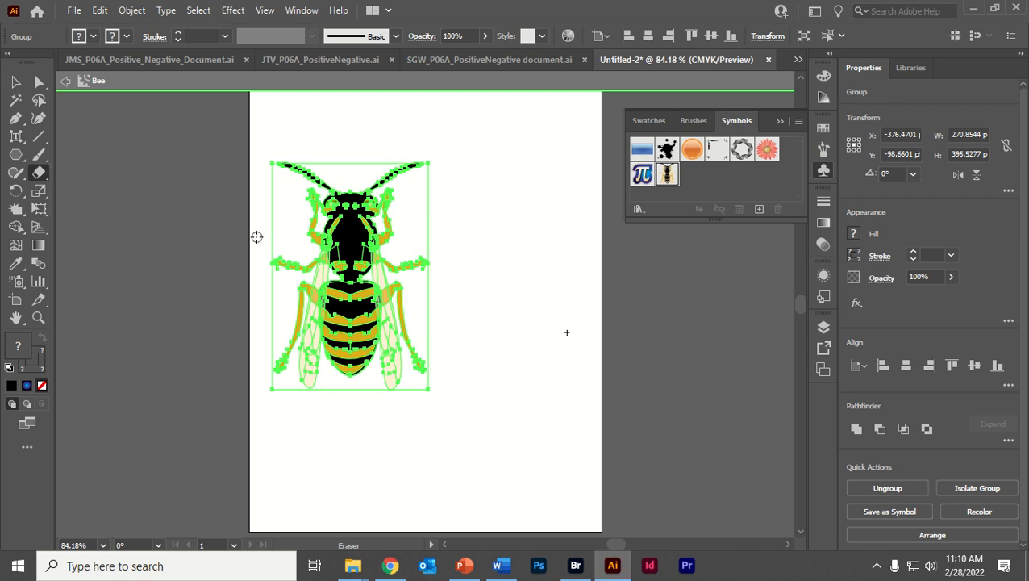
key("bracketright")
key("bracketleft")
key("bracketleft")
key("bracketleft")
key("bracketleft")
key("bracketright")
key("bracketright")
key("bracketright")
key("bracketright")
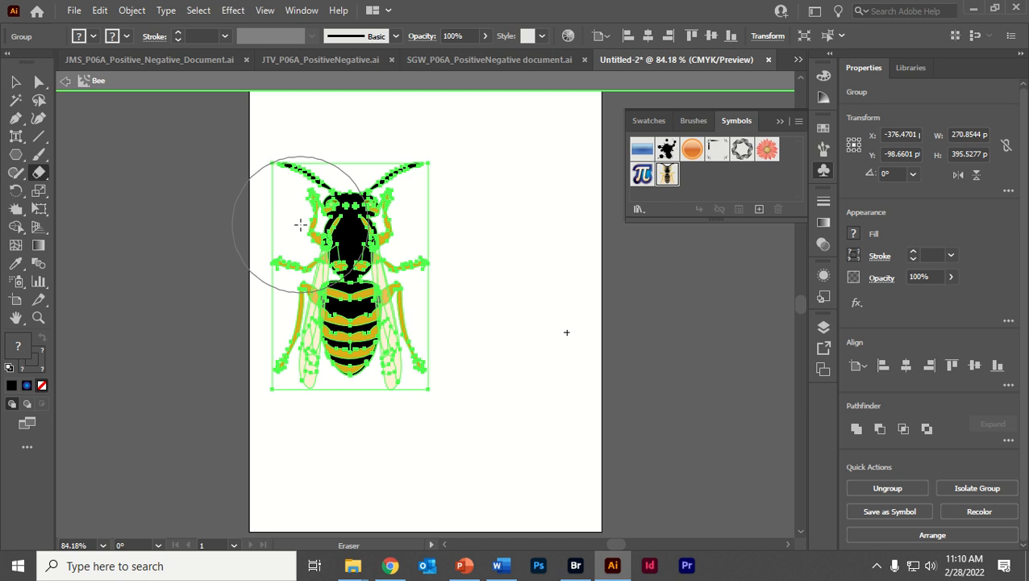
key("bracketleft")
key("bracketleft")
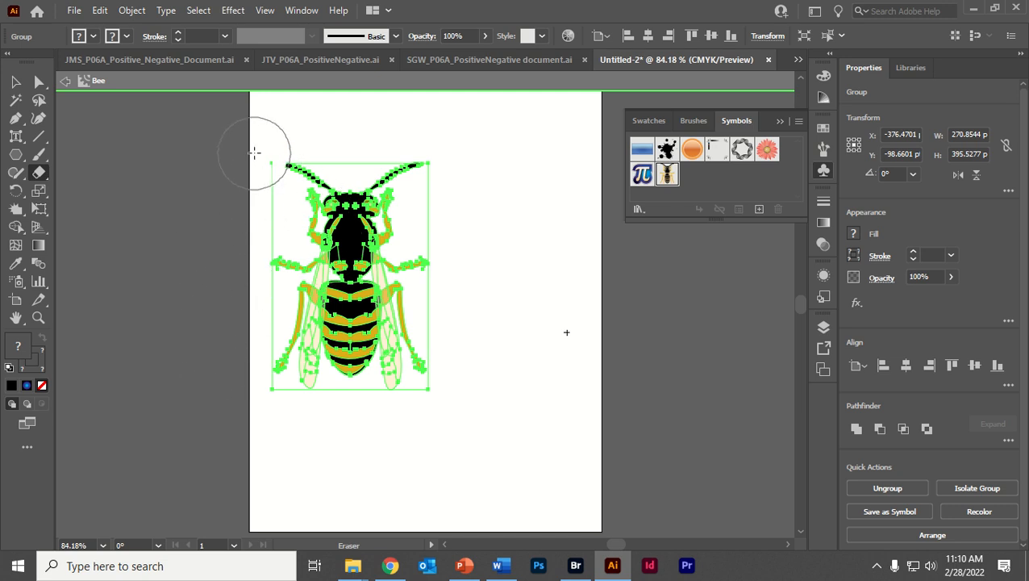
mouse_move(252, 156)
left_mouse_down()
mouse_move(329, 140)
mouse_move(332, 151)
mouse_move(385, 137)
mouse_move(433, 153)
mouse_move(364, 156)
left_mouse_up()
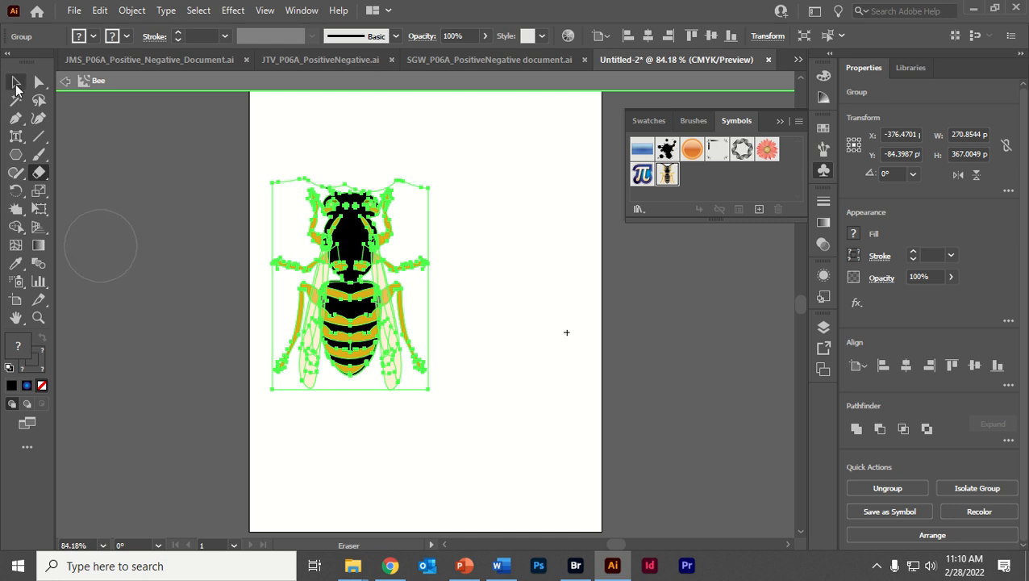
- Draw a black hexagon about 232 × 207 pt beside the bee, placed at about X -66 pt, Y -87 pt
left_click(16, 83)
left_click(16, 154)
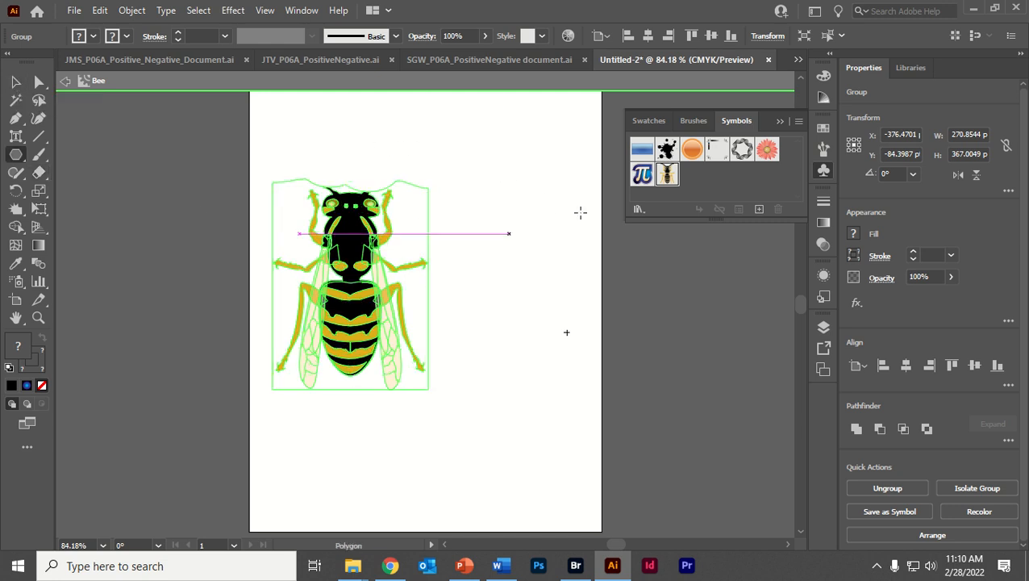
left_click_drag(476, 211, 506, 269)
left_click(16, 83)
left_click_drag(509, 208, 558, 282)
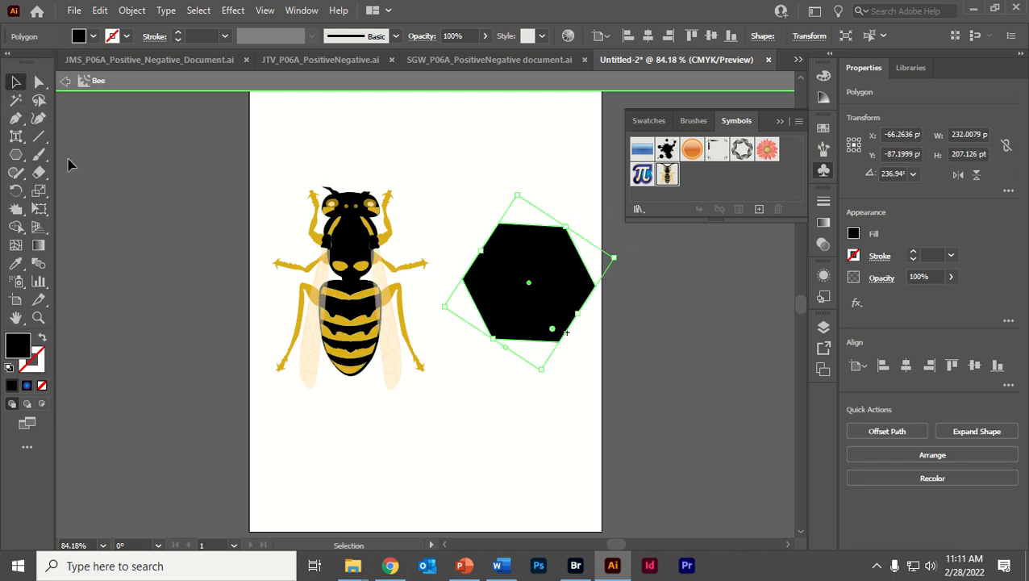
left_click(331, 252)
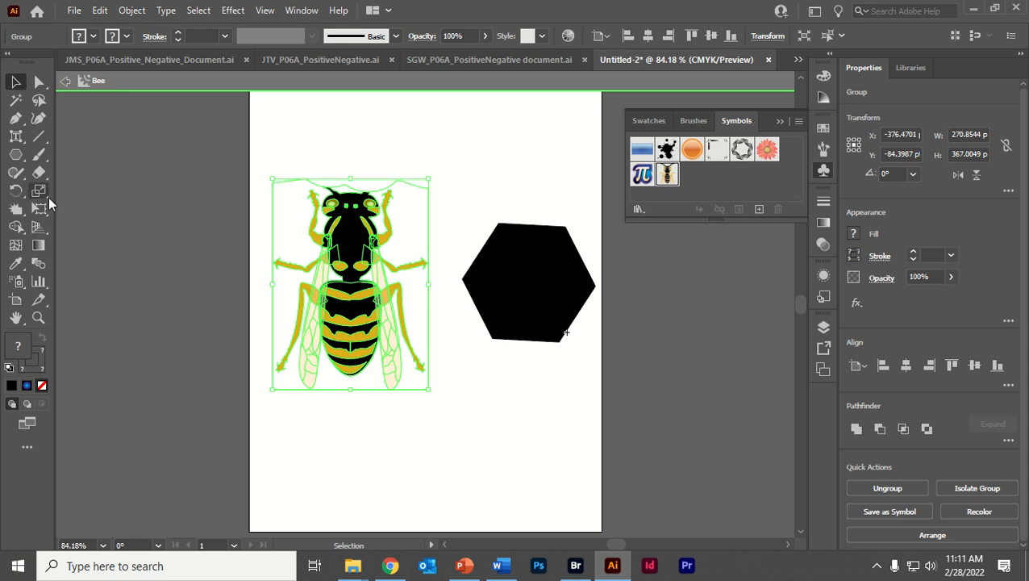
left_click_drag(45, 173, 120, 190)
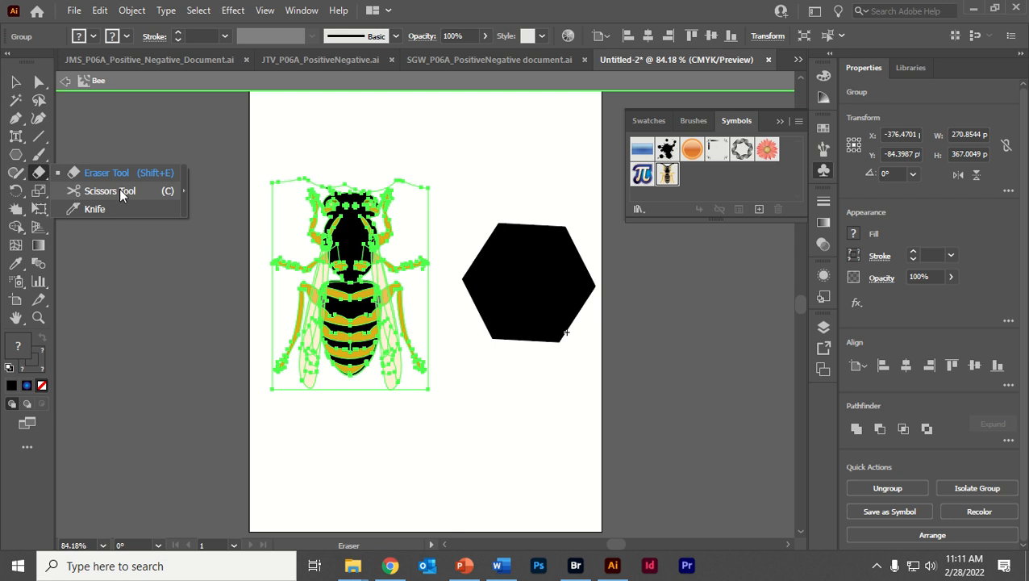
left_click_drag(119, 195, 120, 194)
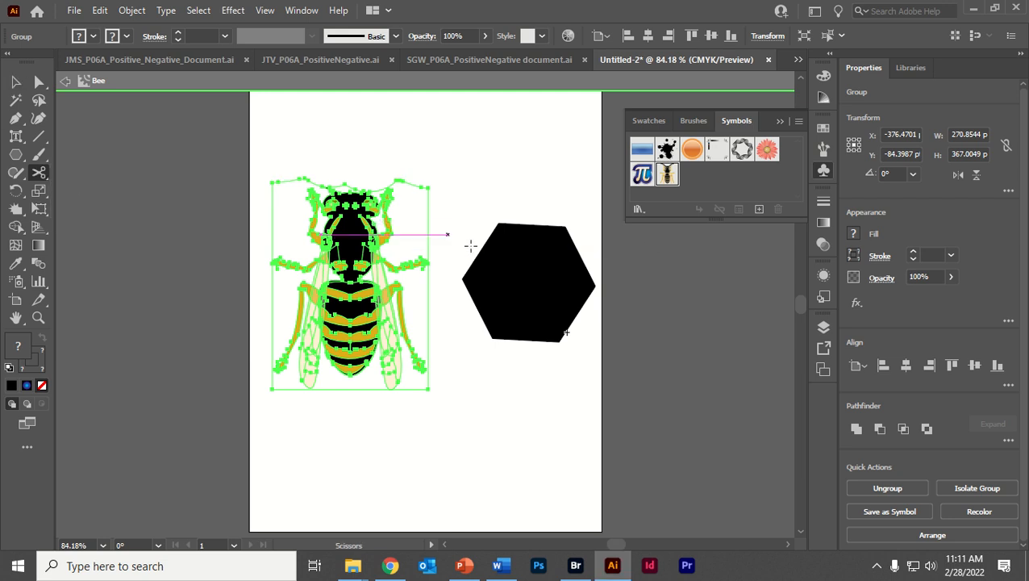
left_click(15, 82)
- Move the black hexagon to about X -57 pt, Y -57 pt and cut its upper right and upper left edges with the Scissors tool
left_click(555, 284)
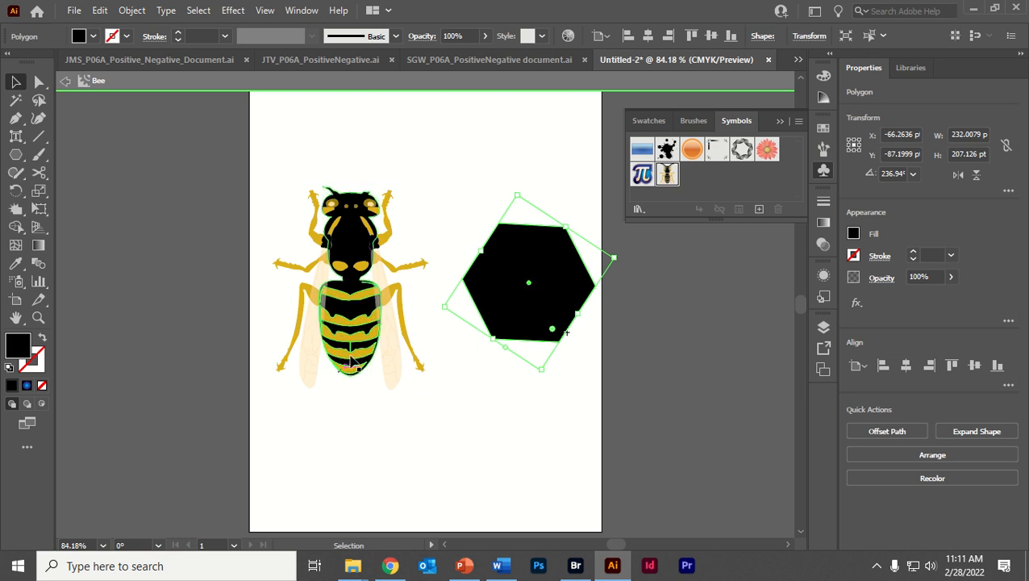
left_click_drag(505, 309, 512, 326)
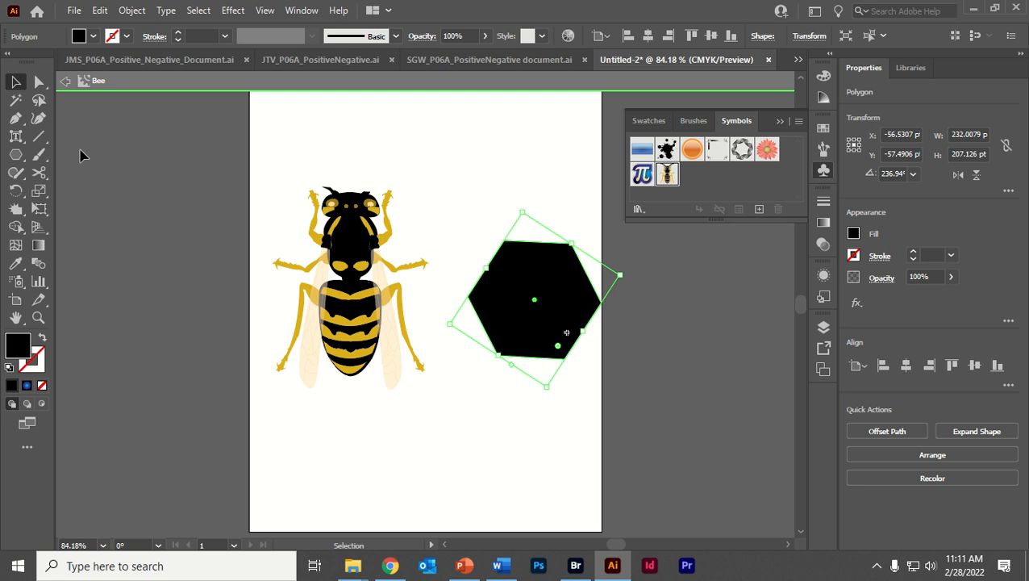
left_click(39, 172)
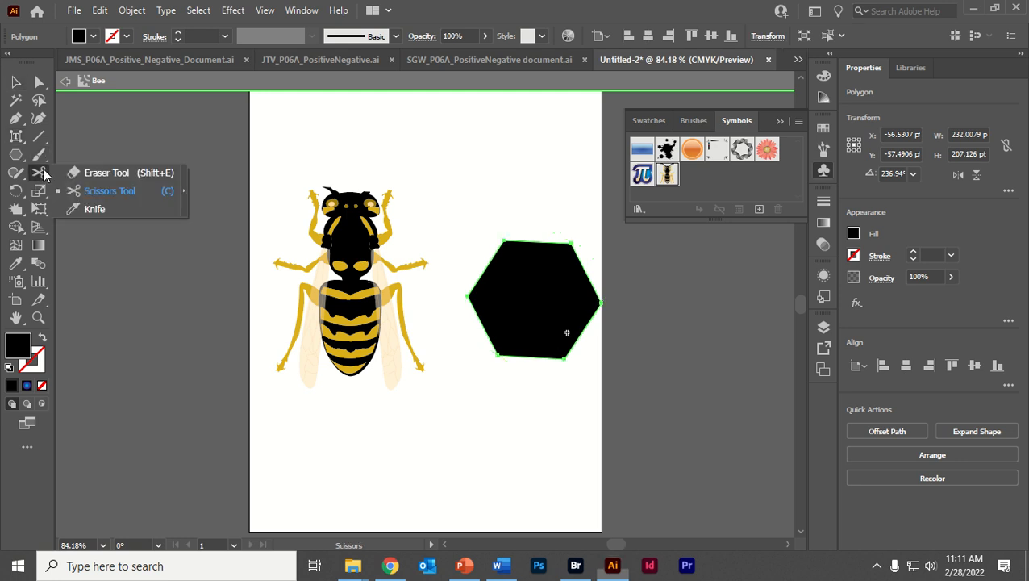
left_click(109, 194)
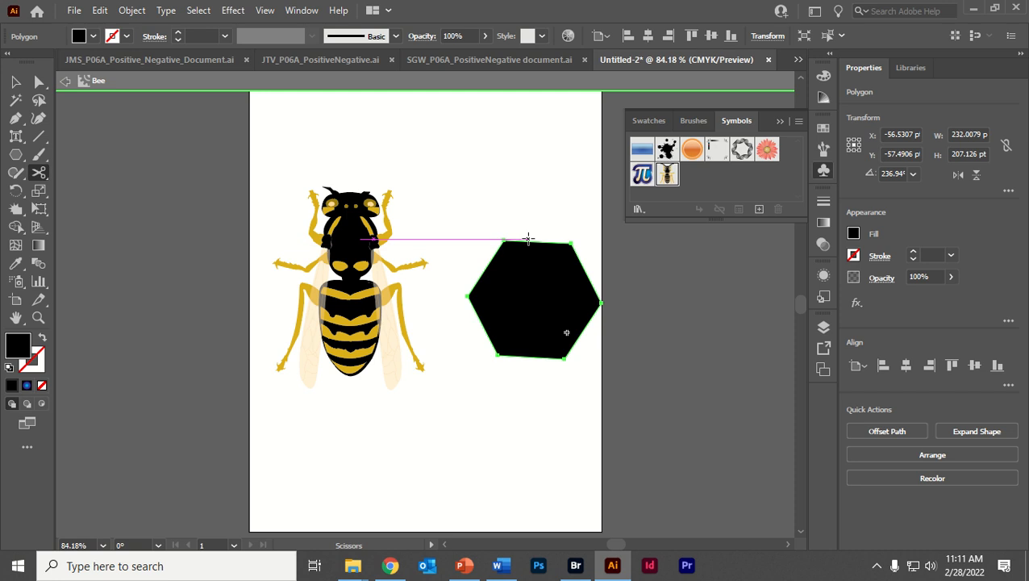
left_click(592, 351)
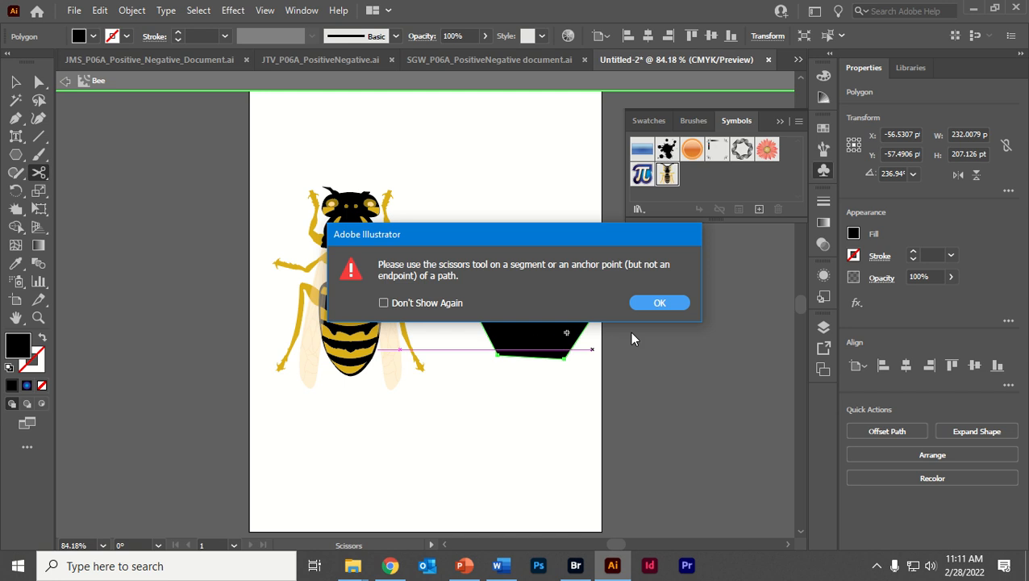
left_click(659, 304)
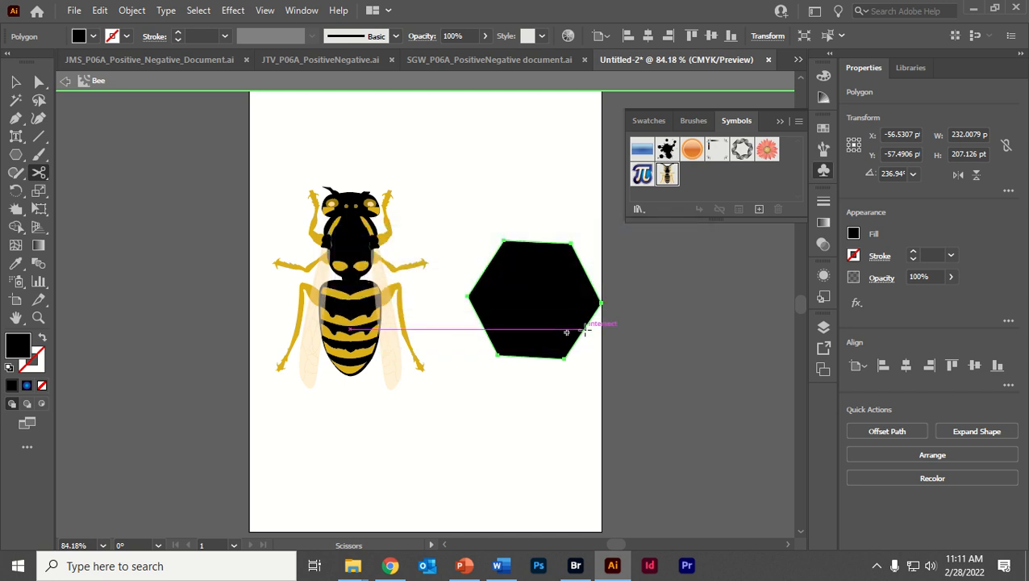
left_click(592, 275)
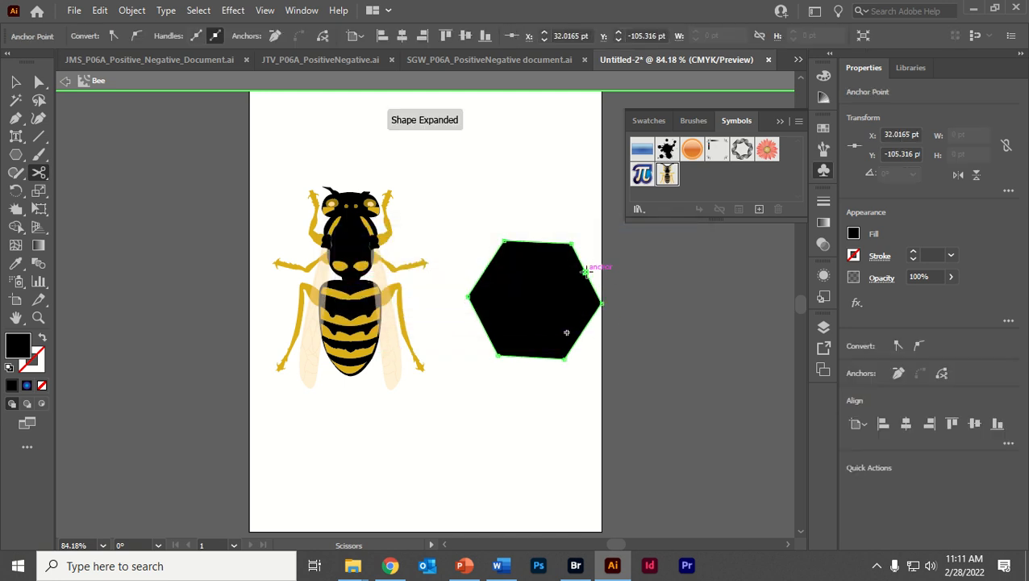
left_click(476, 278)
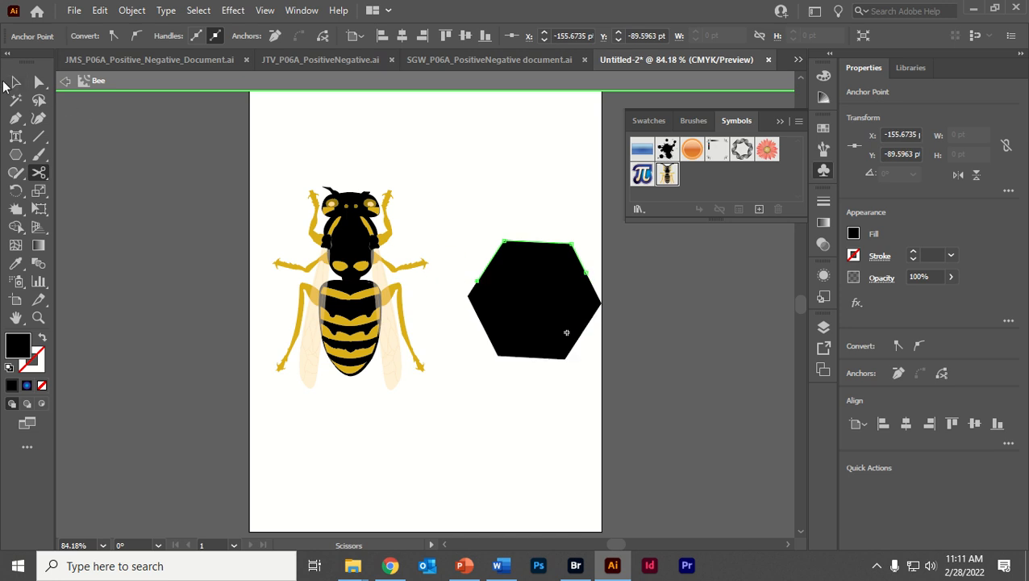
- Move the hexagon's cut-off upper piece away from the lower piece to about X -62 pt, Y -170 pt
left_click(13, 82)
left_click(494, 190)
left_click_drag(530, 263, 528, 236)
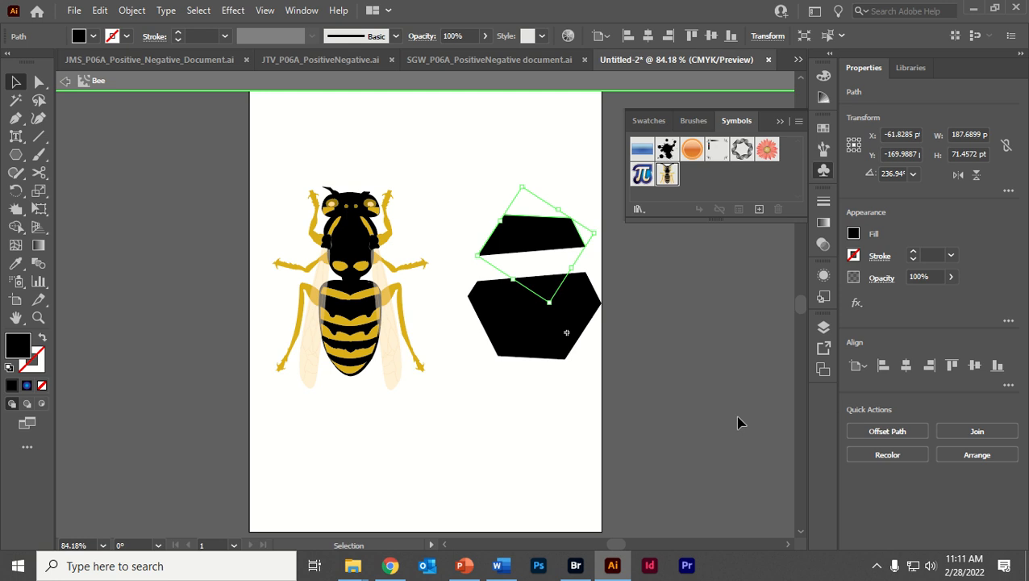
- Undo the last two moves of the hexagon's cut-off upper piece
key("ctrl+z")
key("ctrl+z")
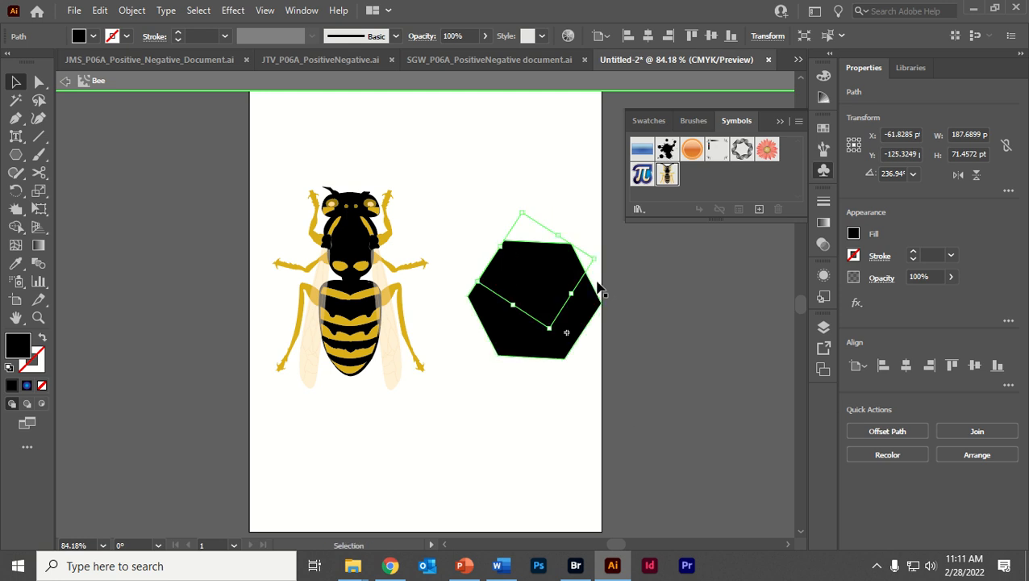
- Try to cut the bee with the Scissors tool at a middle leg and a wing, and leave symbol editing mode
left_click(319, 233)
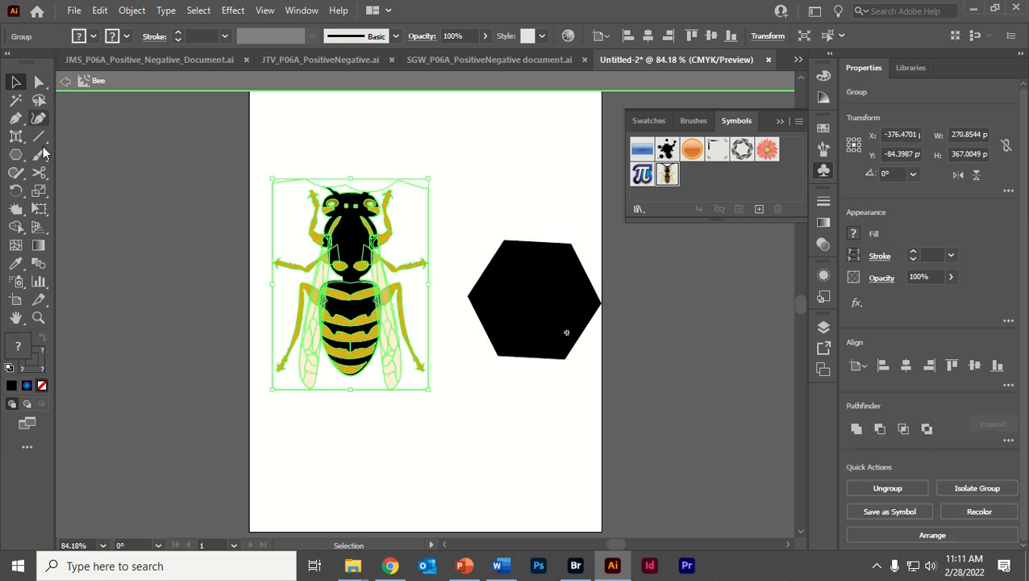
left_click(38, 173)
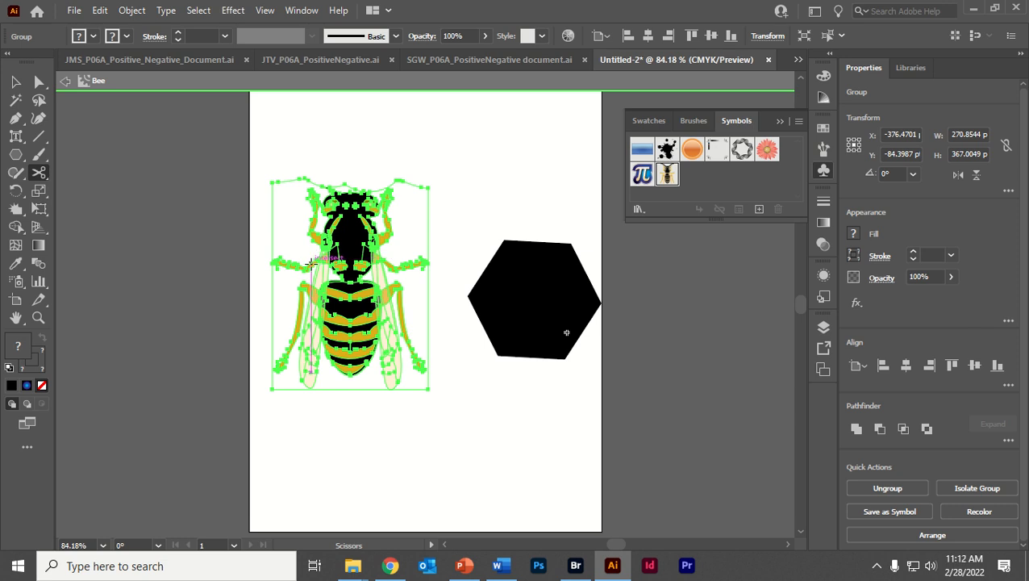
left_click(313, 263)
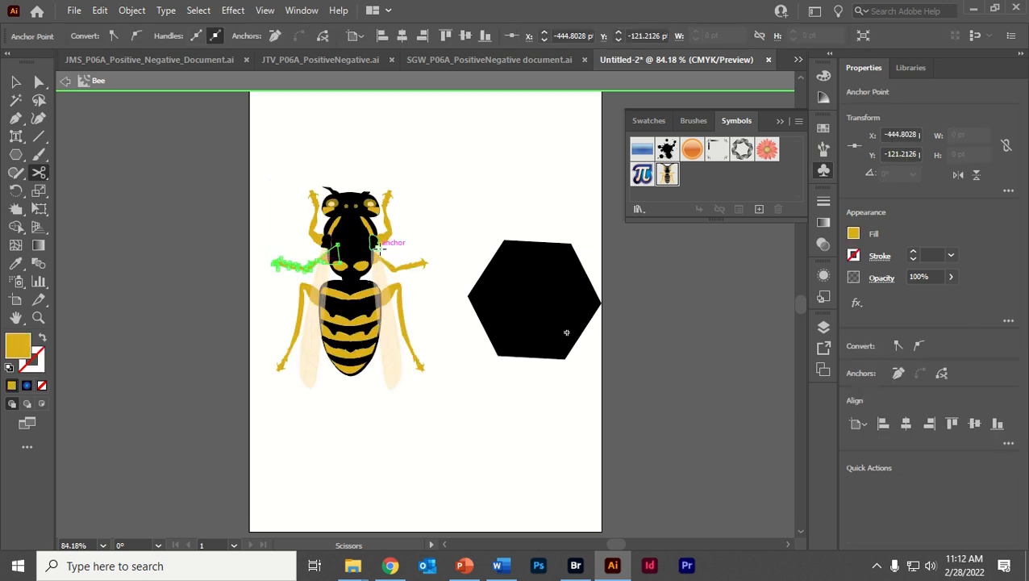
left_click(379, 248)
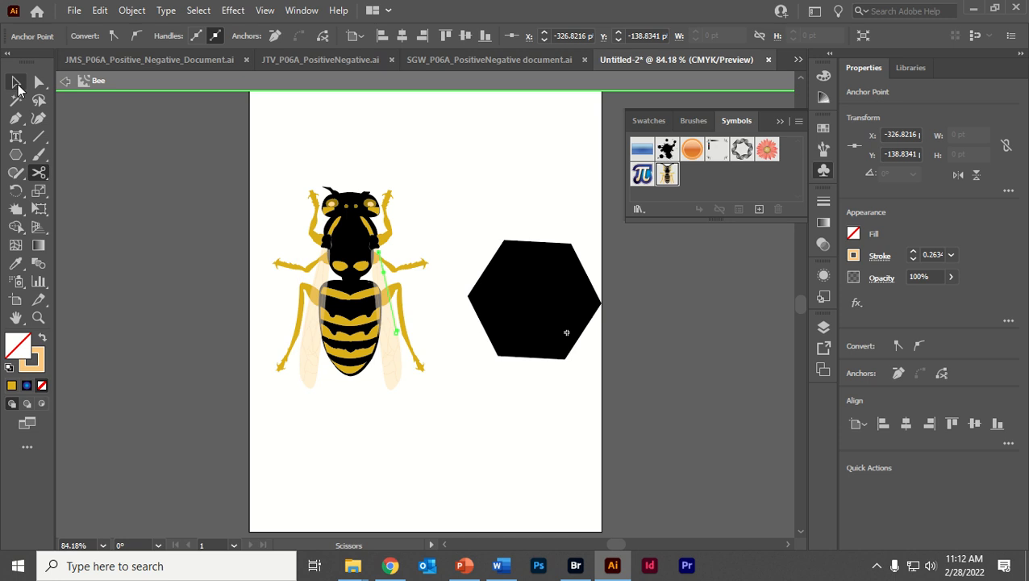
left_click(16, 83)
left_click(65, 81)
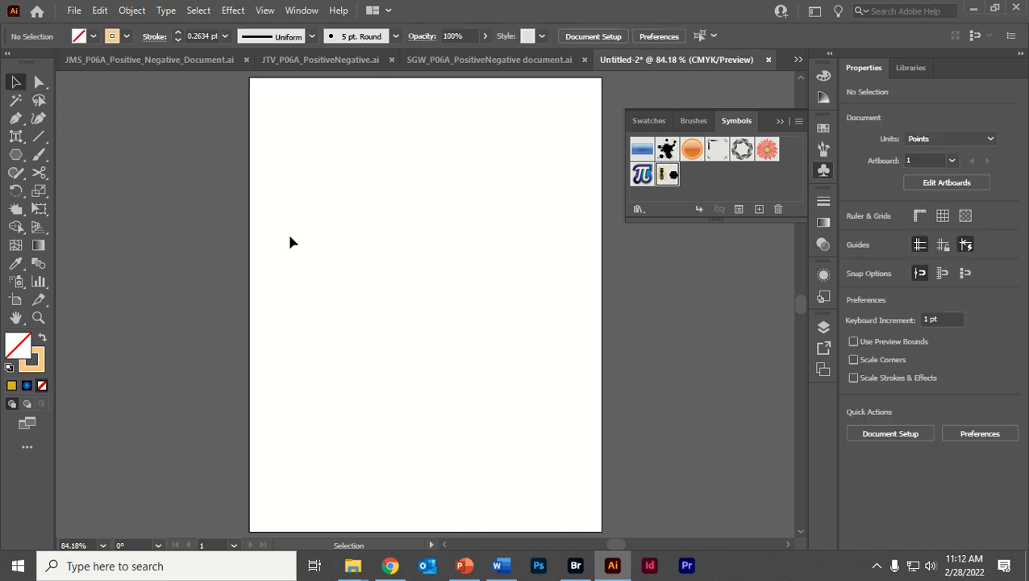
- Undo the exit from symbol editing mode and both Scissors cuts on the bee
key("ctrl+z")
key("ctrl+z")
key("ctrl+z")
key("ctrl+z")
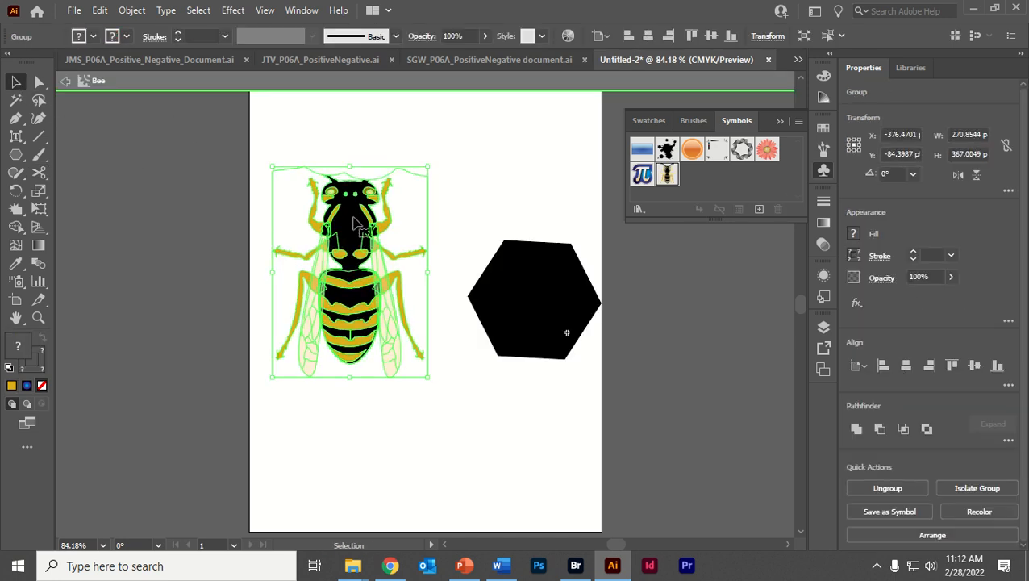
- Move the hexagon's lower piece down to about X -57 pt, Y 19 pt
left_click(501, 289)
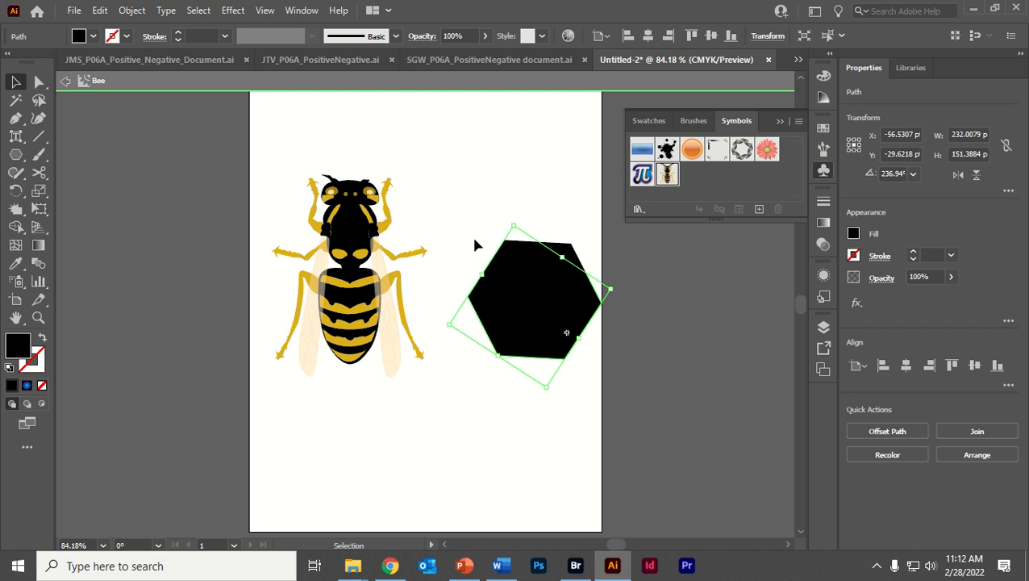
left_click_drag(524, 303, 515, 349)
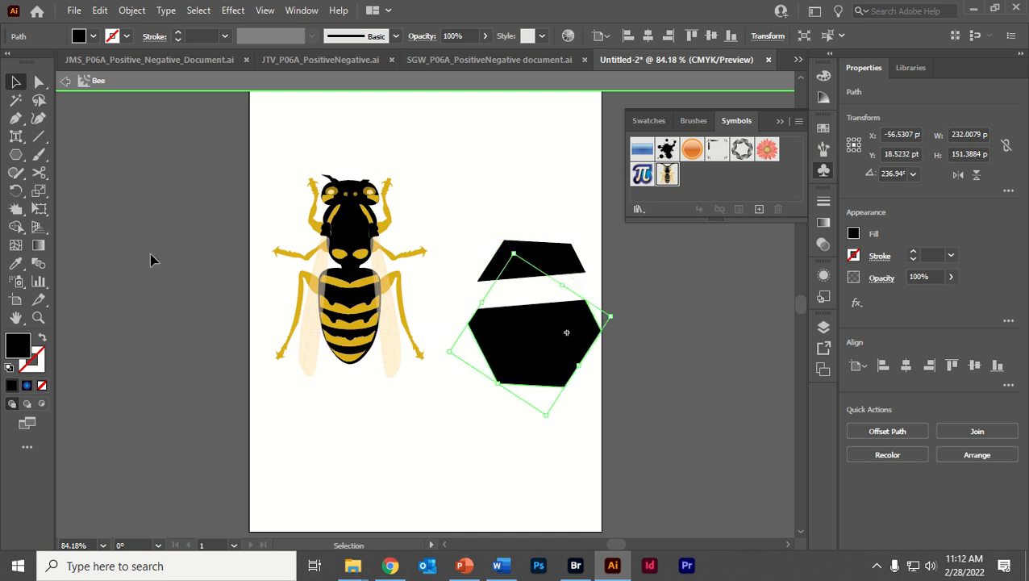
- Slice the hexagon's lower piece with freehand Knife cuts: gently curved horizontal ones, crossing diagonals and one vertical cut
left_click(39, 172)
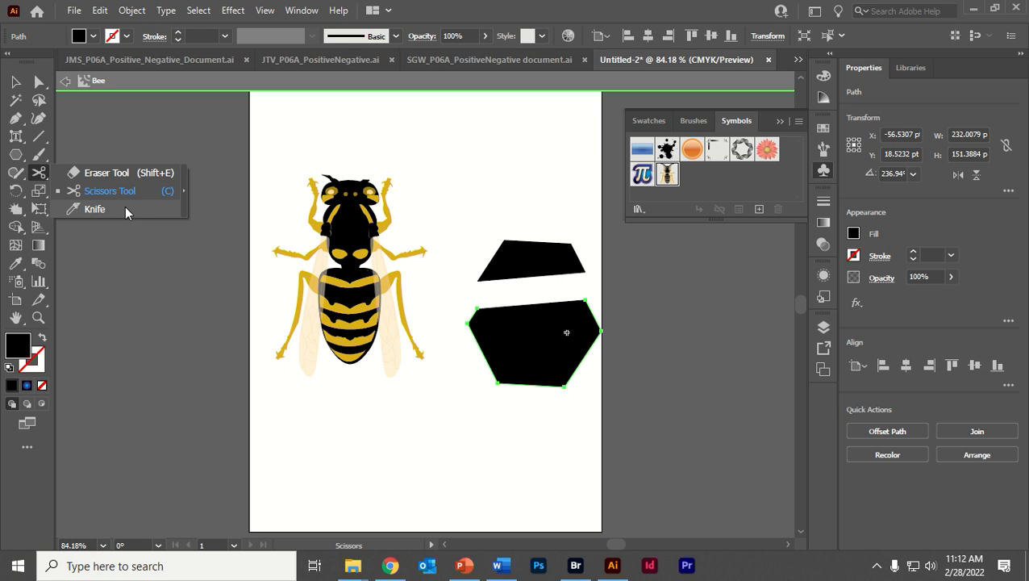
left_click(94, 209)
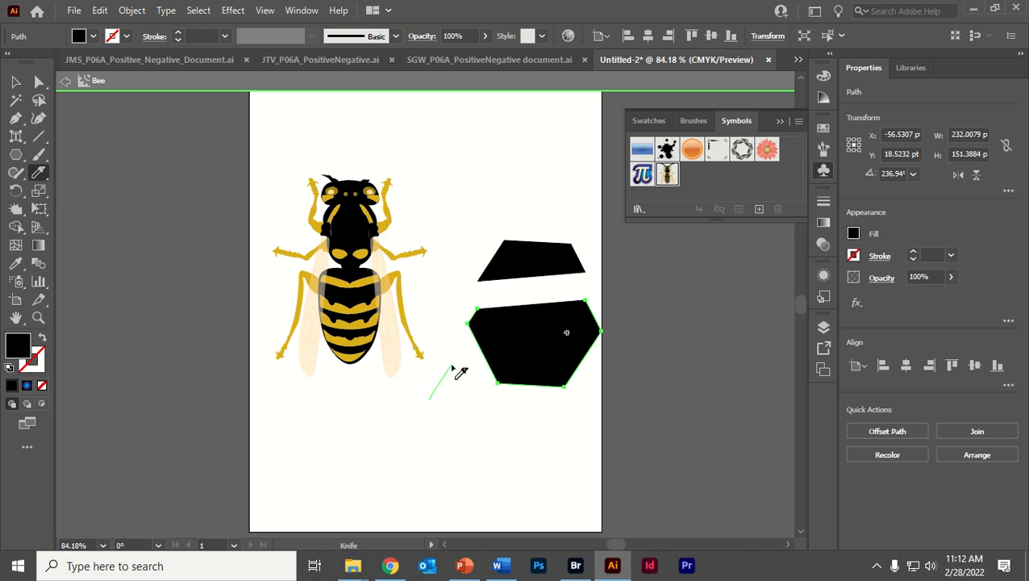
mouse_move(510, 346)
left_mouse_down()
mouse_move(620, 374)
mouse_move(664, 440)
left_mouse_up()
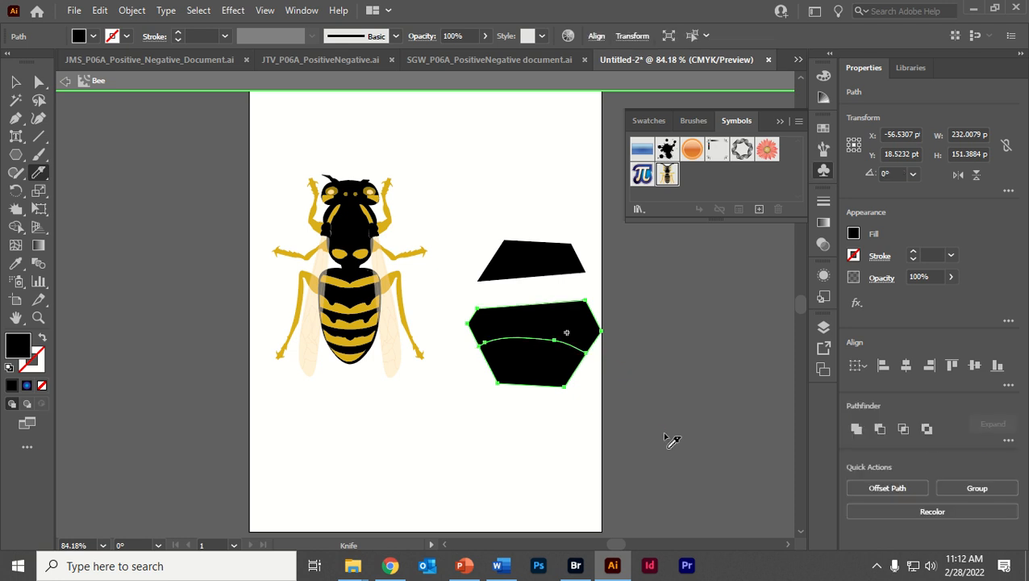
left_click_drag(431, 254, 713, 490)
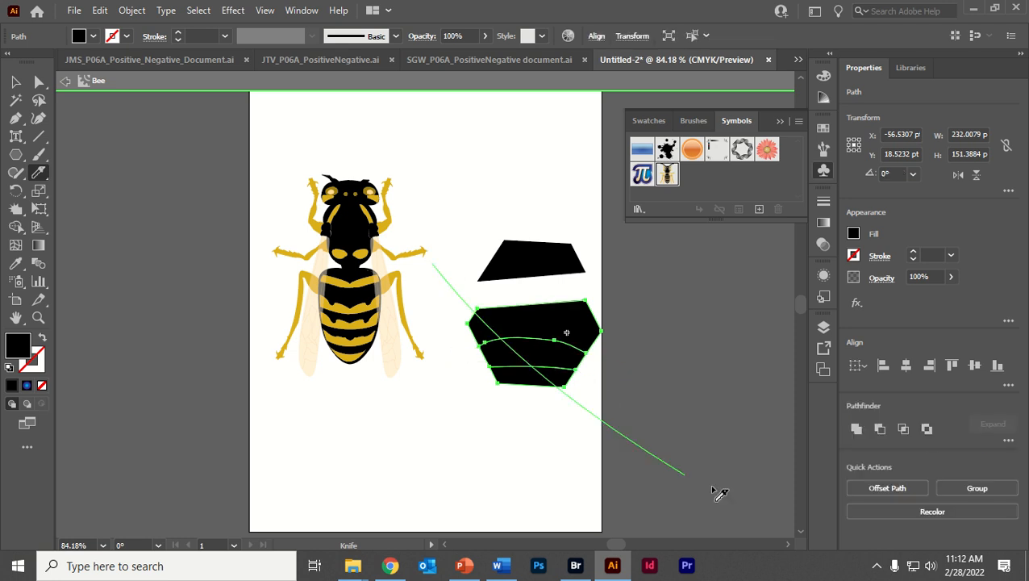
left_click_drag(621, 294, 476, 399)
scroll(460, 262, "down", 2)
scroll(459, 262, "right", 2)
left_click_drag(480, 174, 481, 489)
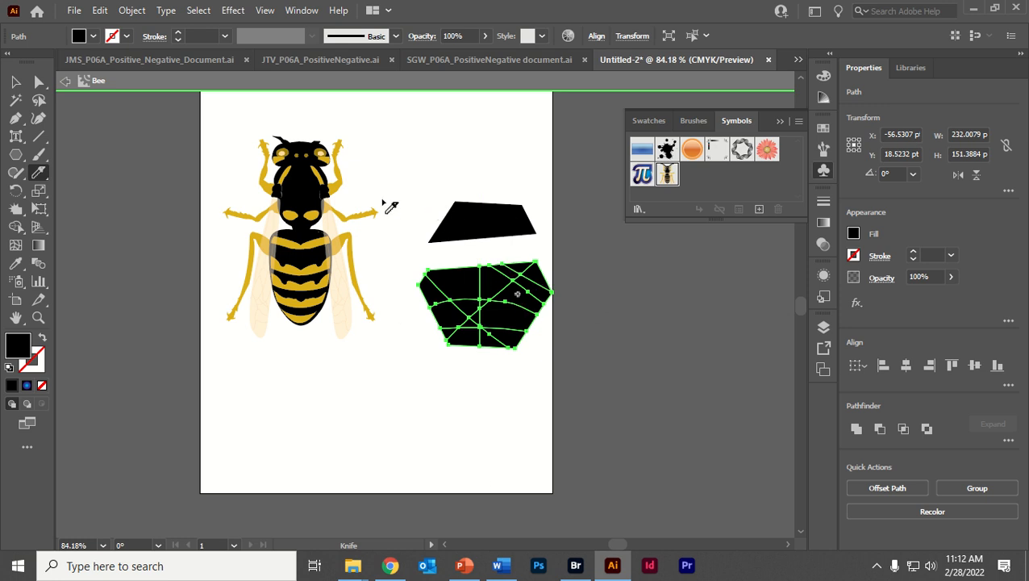
- Select only the bee and slice it with the Knife, making one horizontal cut and several crossing diagonal cuts
left_click(15, 82)
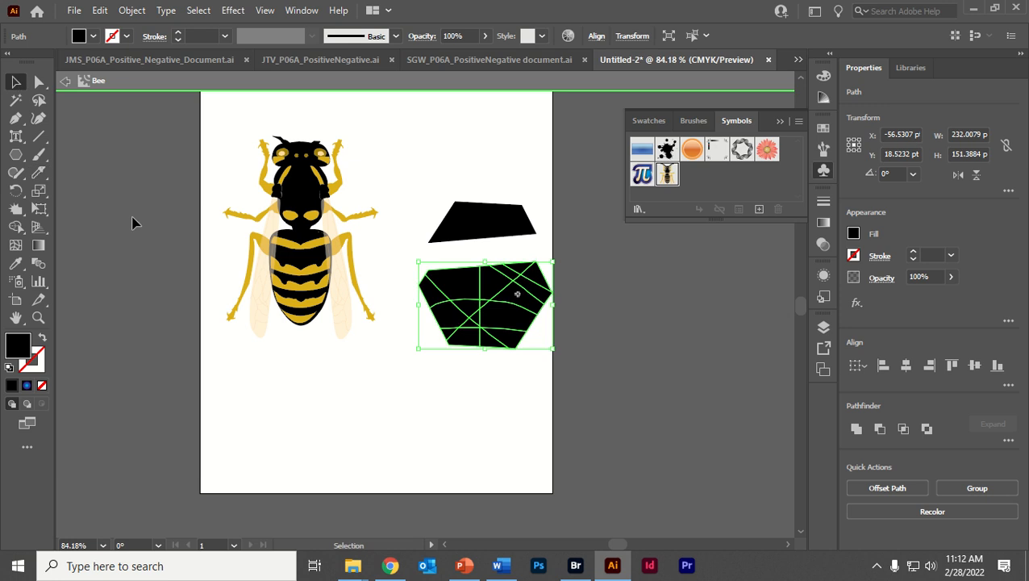
left_click(135, 225)
left_click(305, 201)
left_click(41, 175)
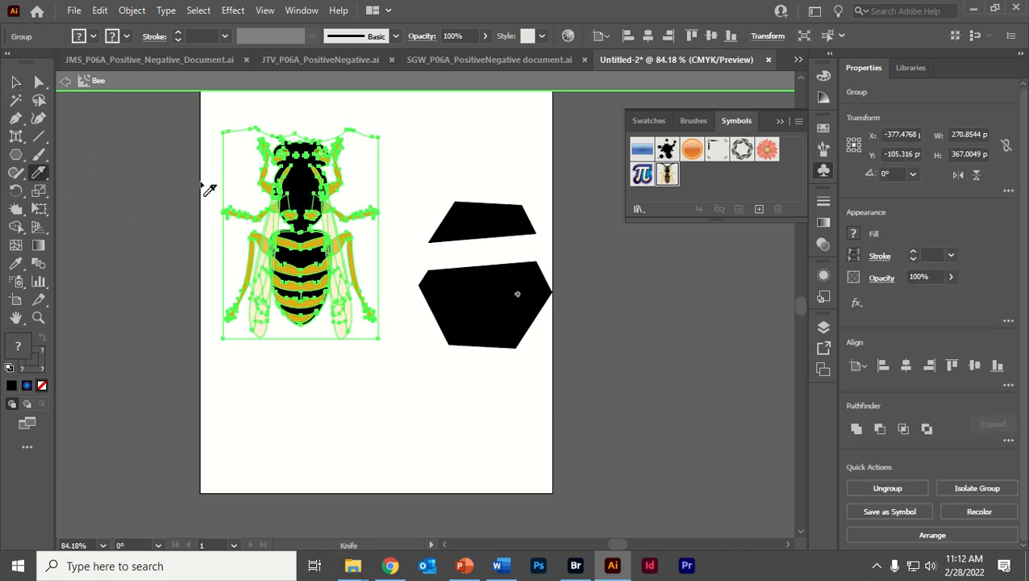
left_click_drag(201, 184, 502, 192)
left_click_drag(407, 156, 192, 295)
left_click_drag(204, 147, 393, 363)
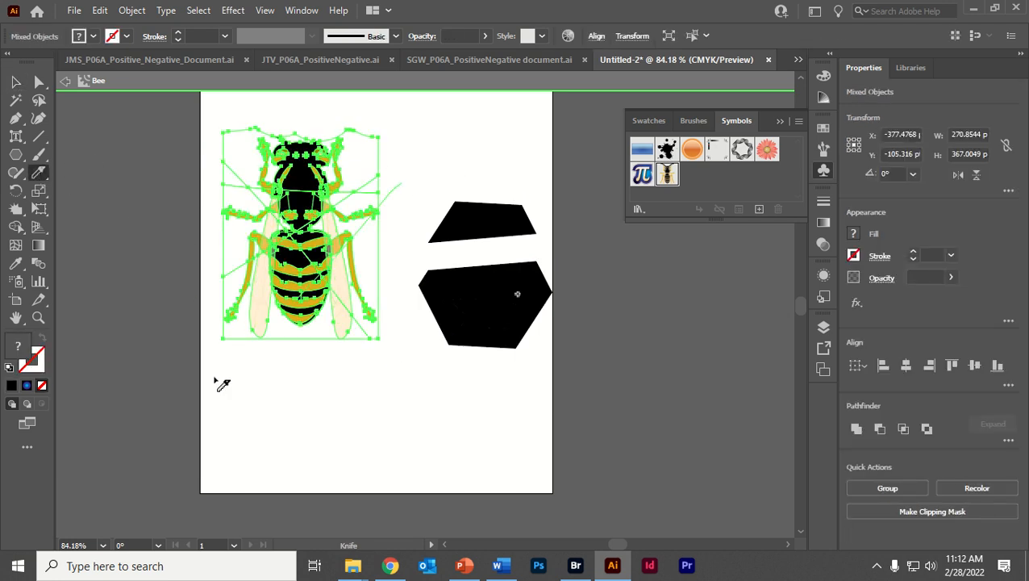
- Move the sliced bee group to about X -354 pt, Y -100 pt and ungroup it
left_click(16, 82)
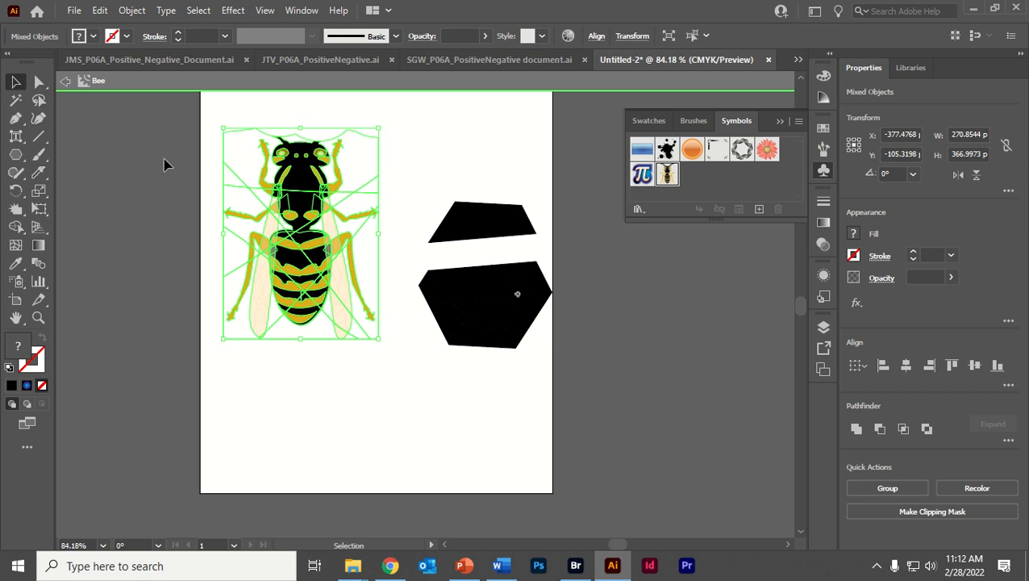
mouse_move(295, 176)
left_mouse_down()
mouse_move(310, 182)
mouse_move(323, 139)
mouse_move(309, 179)
left_mouse_up()
right_click(309, 179)
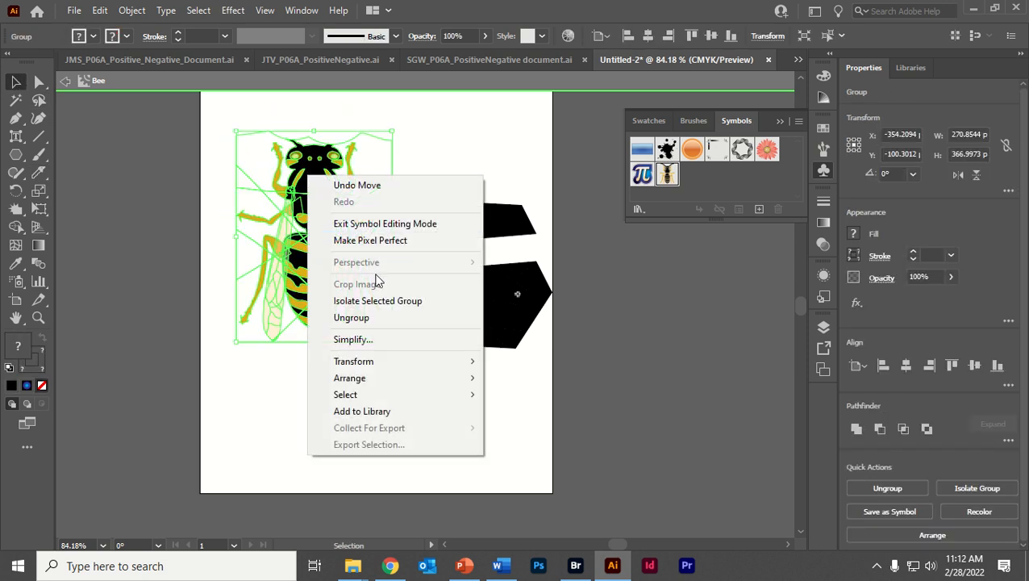
left_click(386, 322)
- Move the bee about 23 pt left and 38 pt down, and ungroup its remaining nested groups
left_click_drag(314, 173, 299, 198)
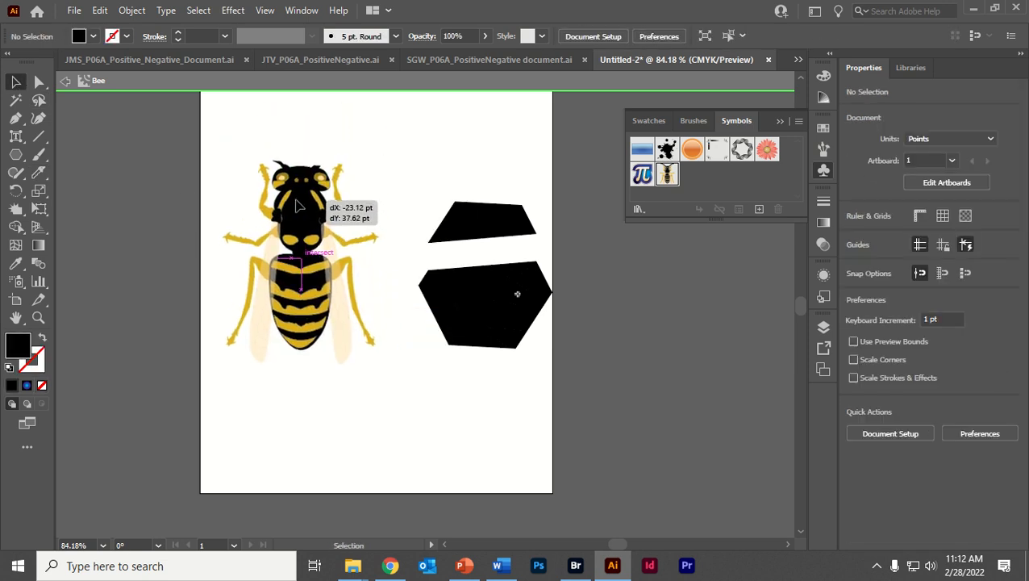
right_click(298, 199)
left_click(347, 341)
left_click(136, 284)
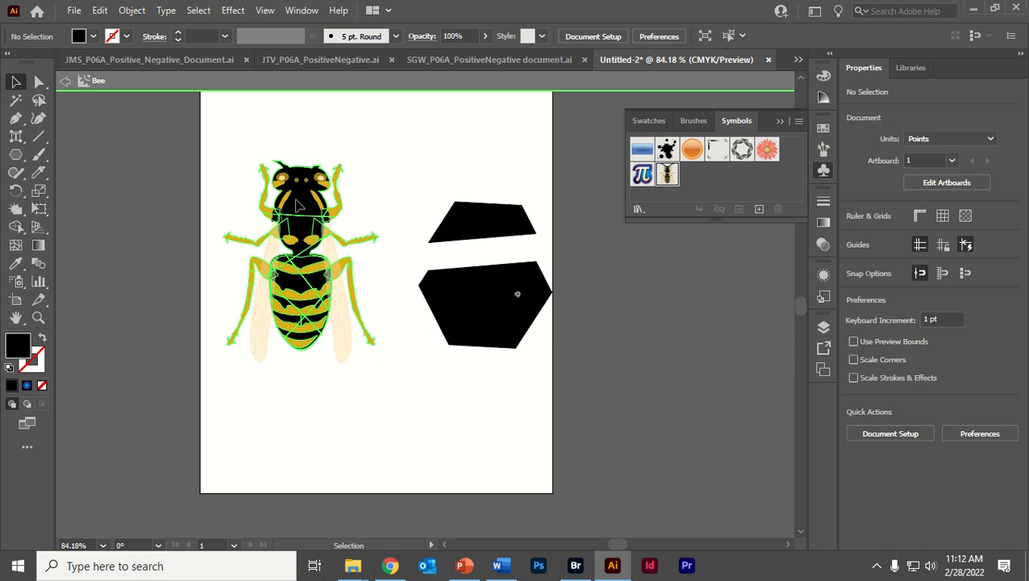
left_click(292, 208)
right_click(291, 207)
left_click(335, 349)
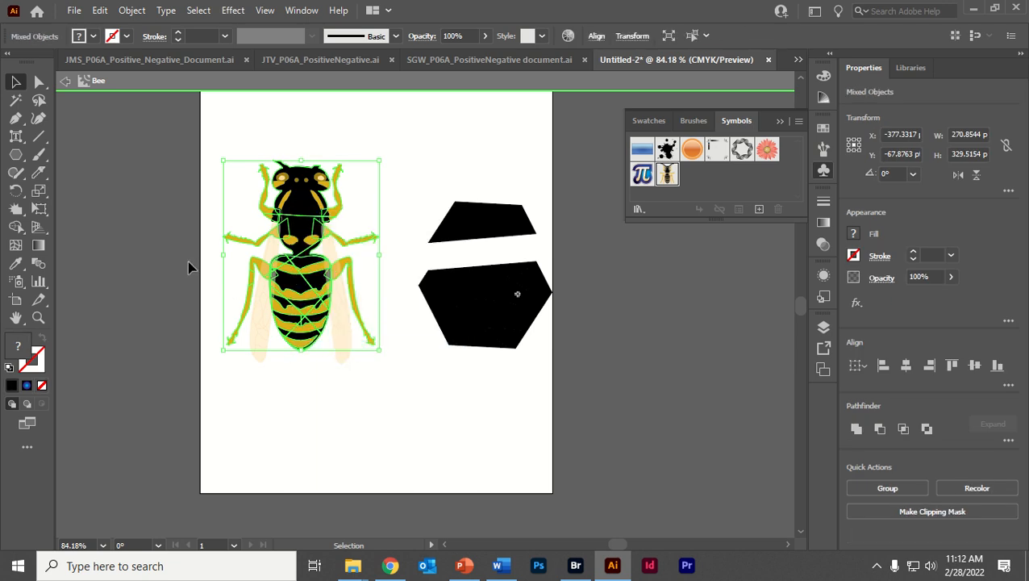
- Pull the bee's sliced pieces apart, moving the head up, the thorax piece left, and abdomen pieces and wings away from the body
left_click(188, 261)
left_click(298, 158)
left_click_drag(298, 231, 263, 215)
left_click_drag(303, 279, 319, 313)
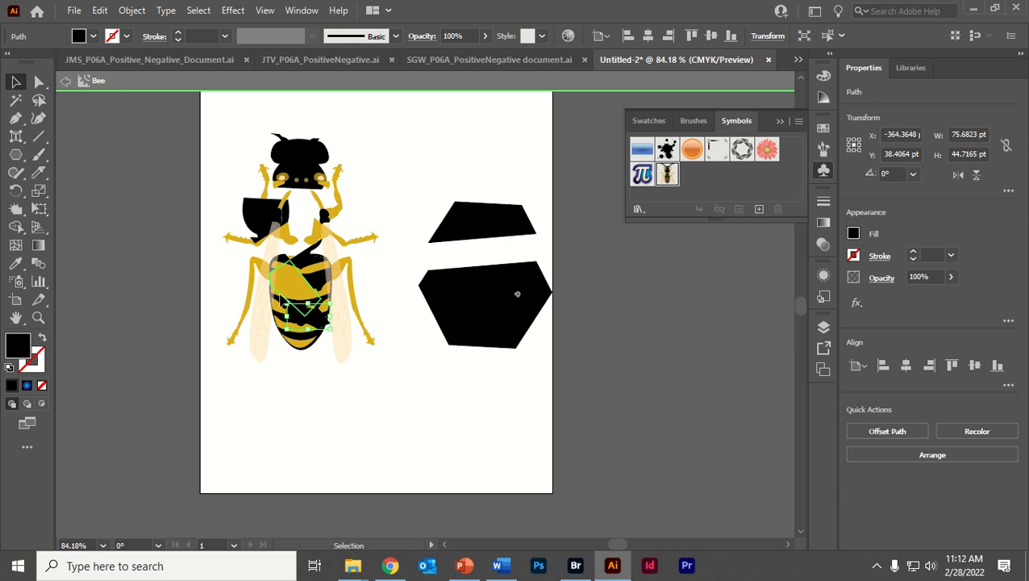
left_click_drag(301, 276, 327, 294)
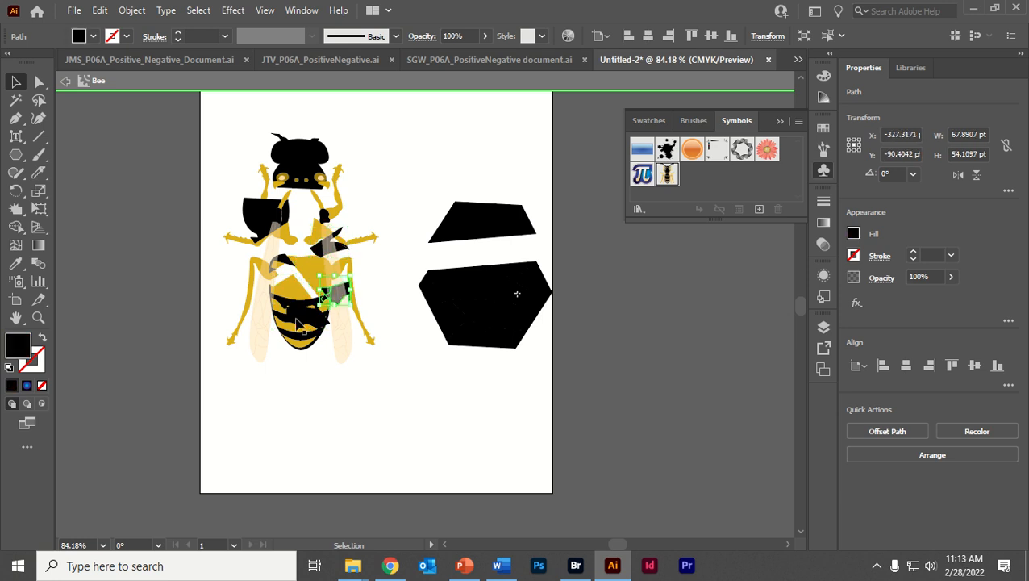
left_click_drag(279, 318, 273, 326)
left_click_drag(330, 374, 304, 318)
left_click(315, 415)
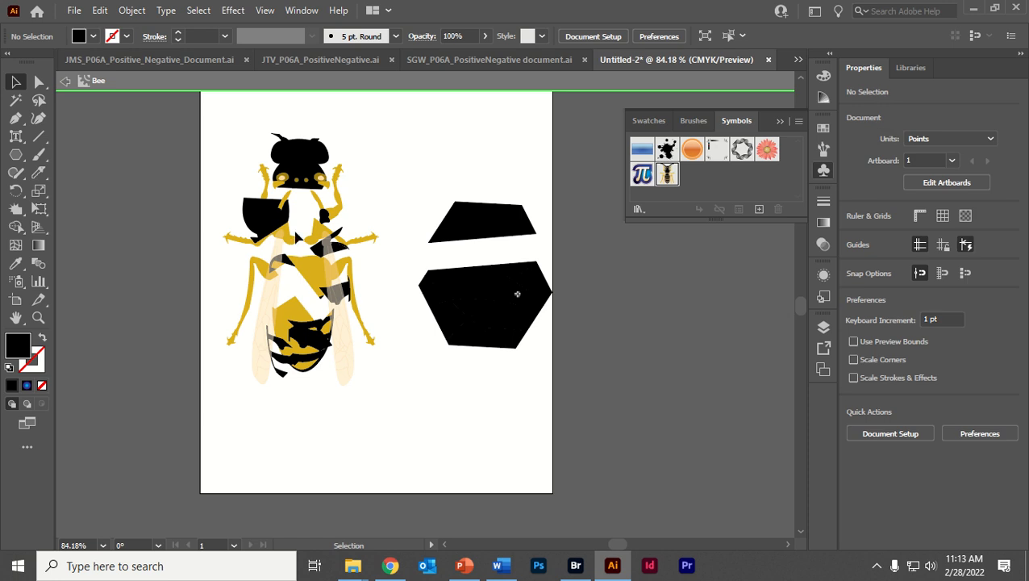
- Move the bee's black head piece down to about X -361 pt, Y -161 pt
mouse_move(205, 122)
left_mouse_down()
mouse_move(367, 439)
mouse_move(393, 421)
left_mouse_up()
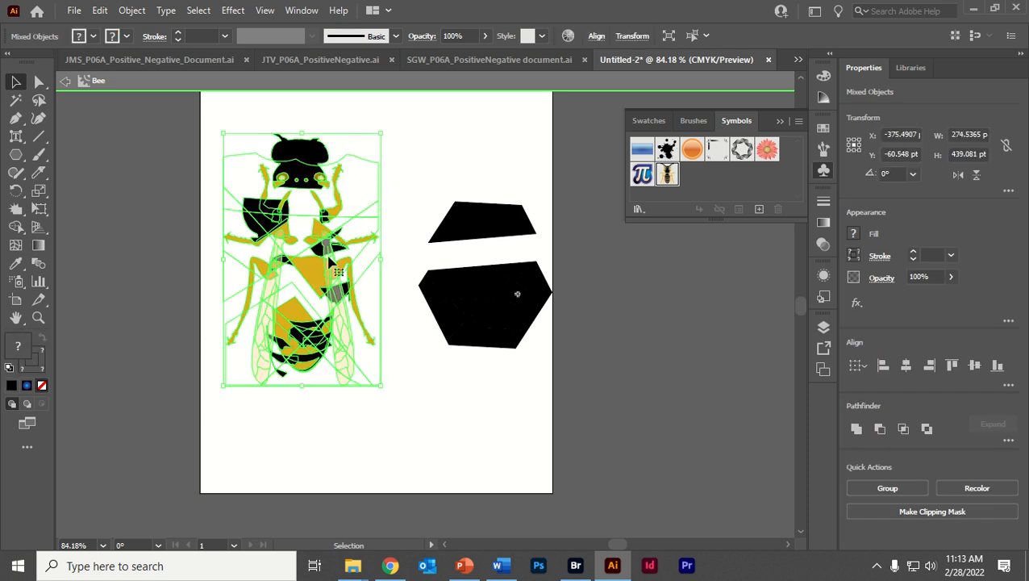
left_click(320, 458)
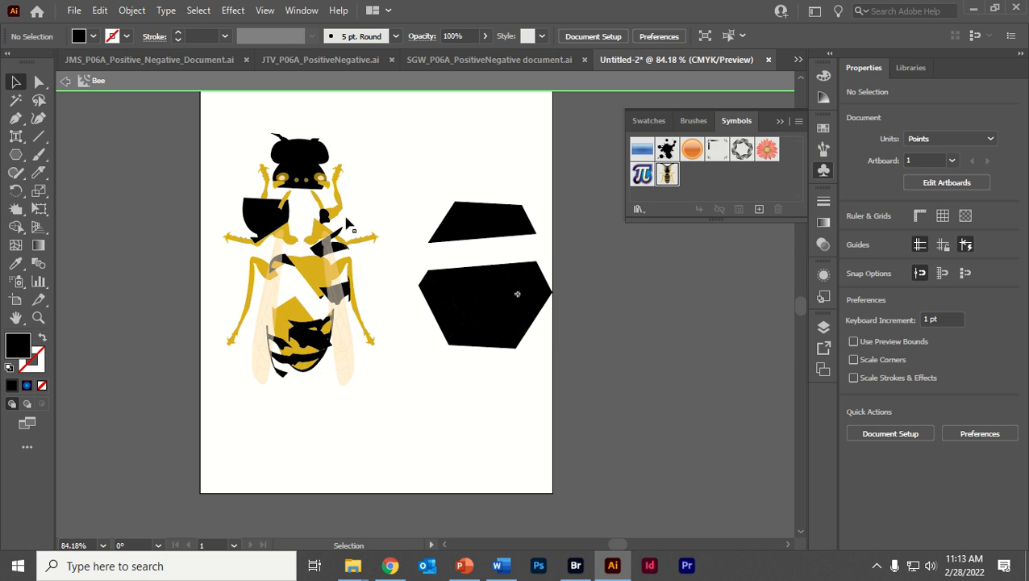
left_click_drag(288, 159, 299, 203)
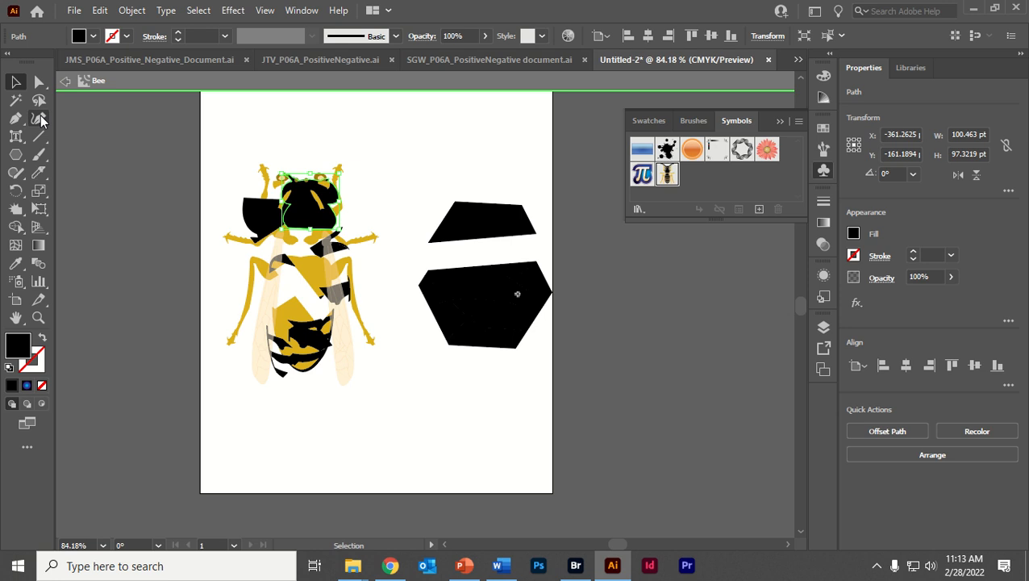
- Open the Pi symbol in symbol editing mode and select its artwork
left_click(15, 155)
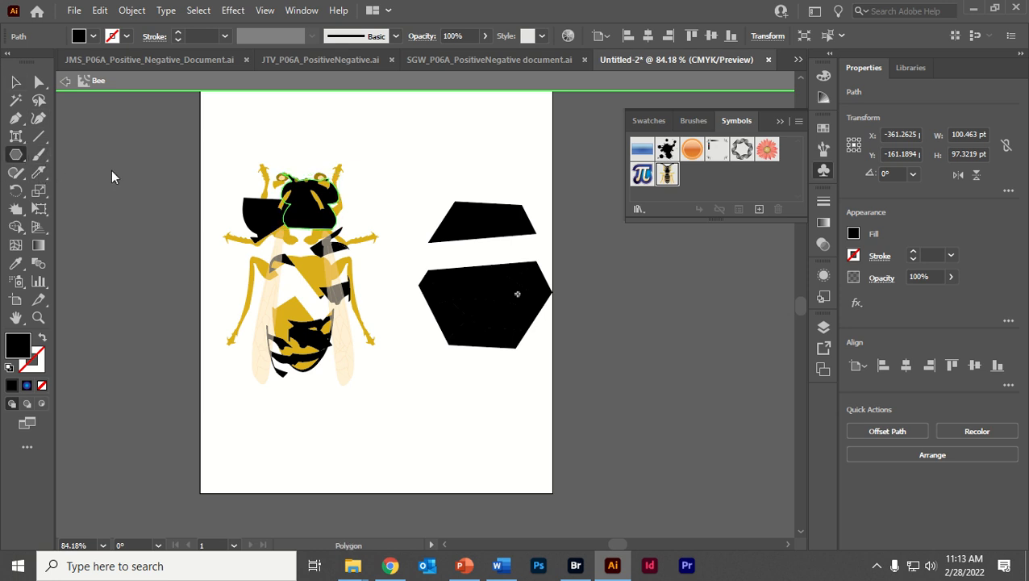
left_click(639, 163)
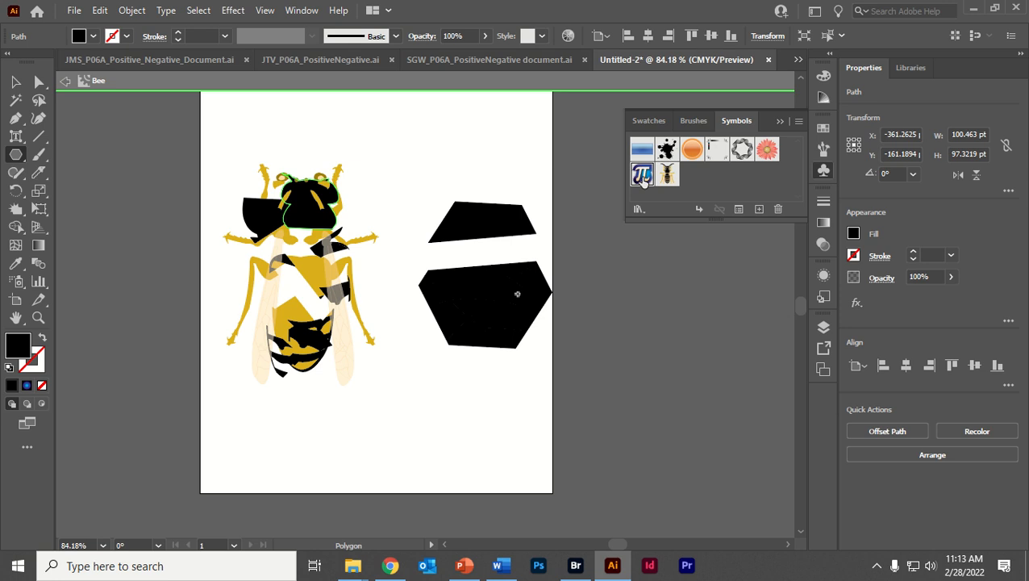
double_click(641, 176)
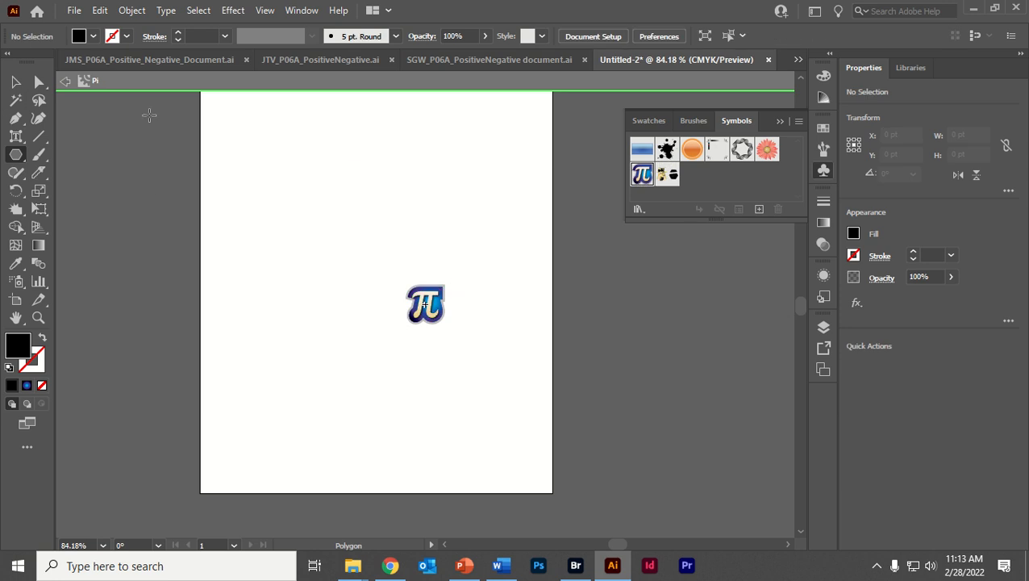
left_click(16, 82)
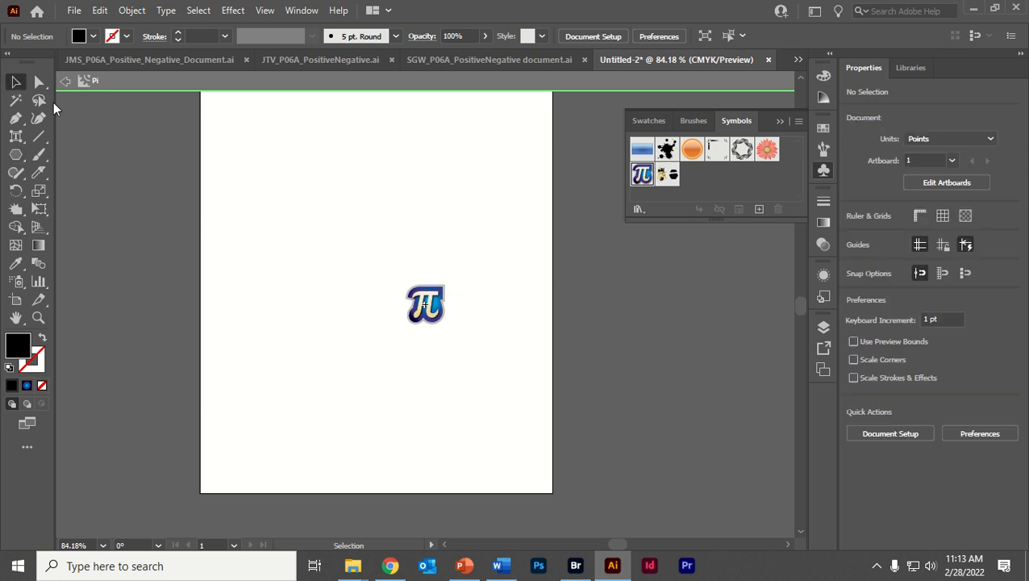
left_click(428, 292)
left_click_drag(446, 285, 533, 218)
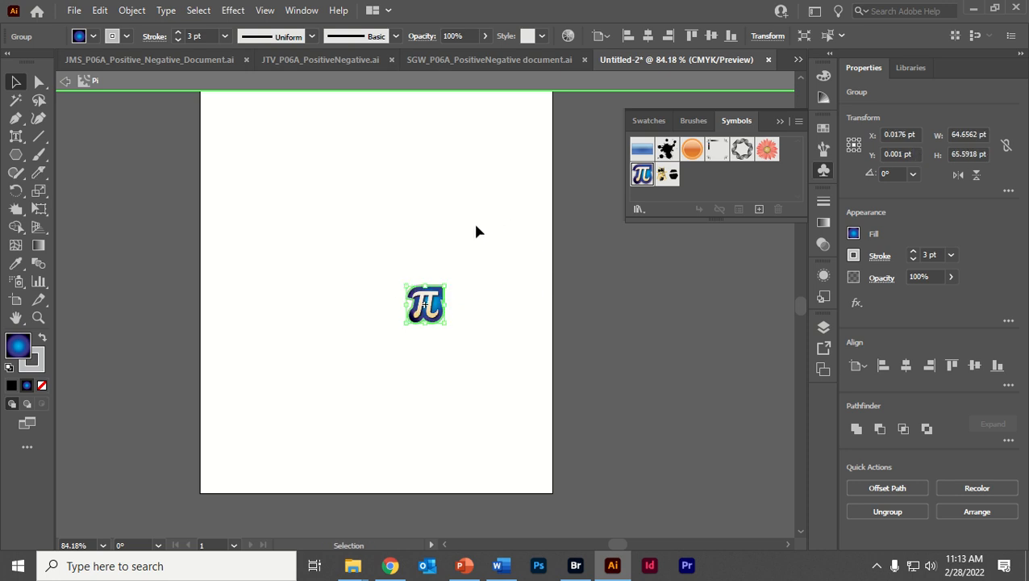
- Slice the Pi symbol's artwork with one Knife cut running diagonally across its upper half
key("ctrl+equal")
key("ctrl+equal")
key("ctrl+equal")
key("ctrl+equal")
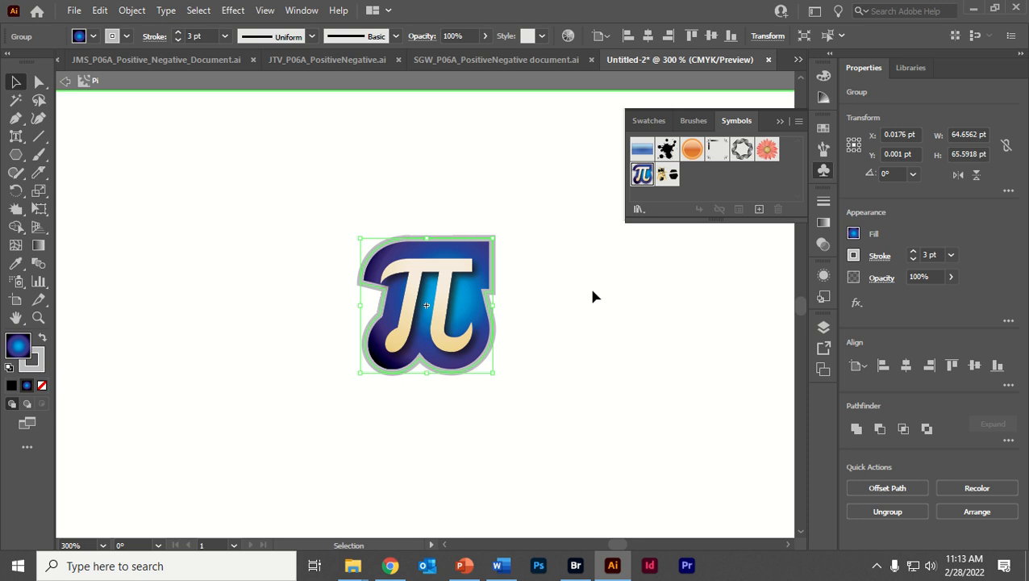
left_click(593, 297)
left_click(418, 252)
left_click(38, 172)
mouse_move(240, 232)
left_mouse_down()
mouse_move(464, 297)
mouse_move(498, 319)
left_mouse_up()
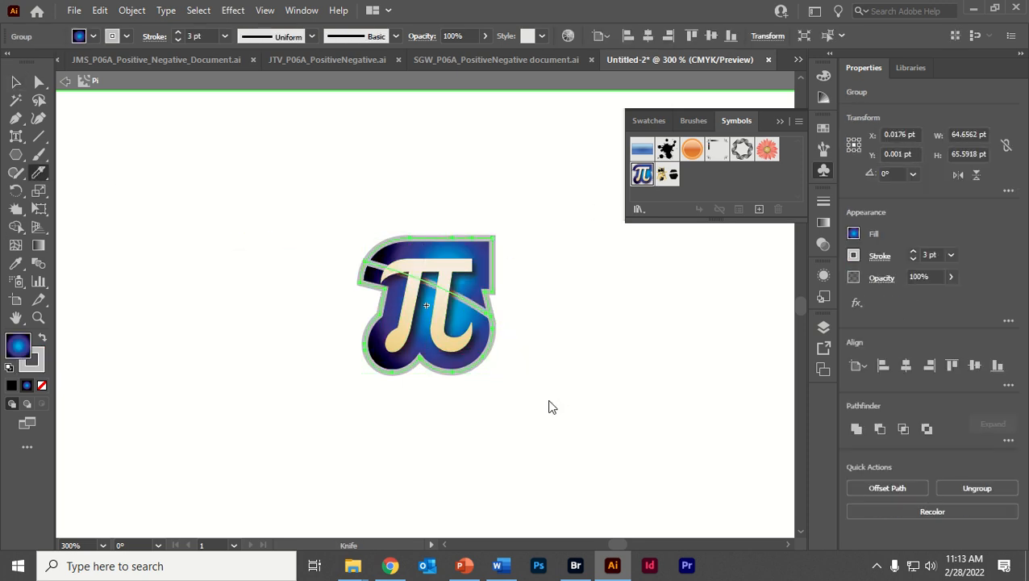
- Slice the Pi symbol's artwork with two more Knife cuts, one nearly horizontal and one running steeply from top to bottom
left_click_drag(287, 360, 576, 336)
left_click_drag(354, 188, 448, 484)
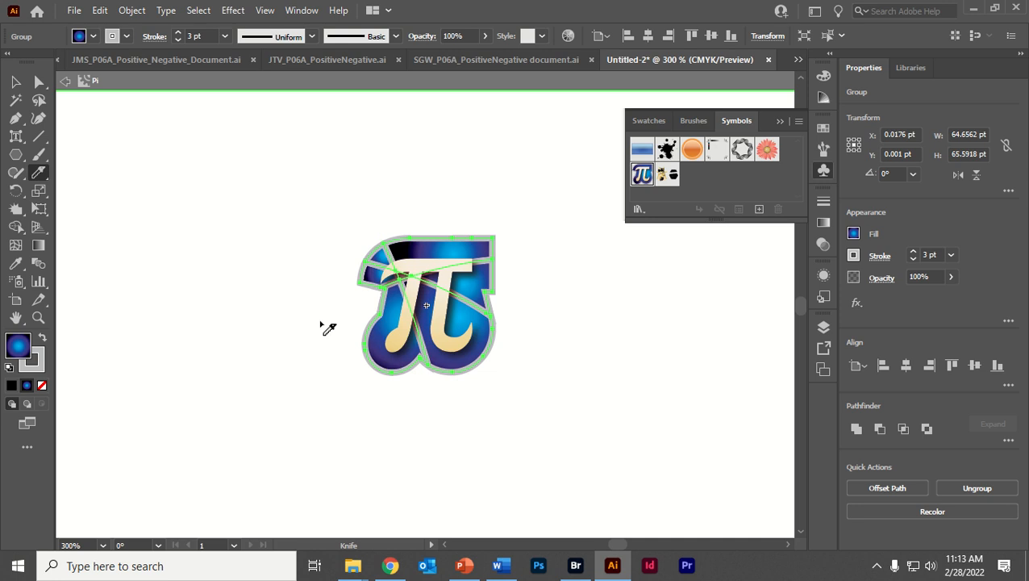
- Try to move the sliced blue backing as one group, and undo the move
key("v")
left_click(252, 239)
left_click_drag(459, 290, 470, 242)
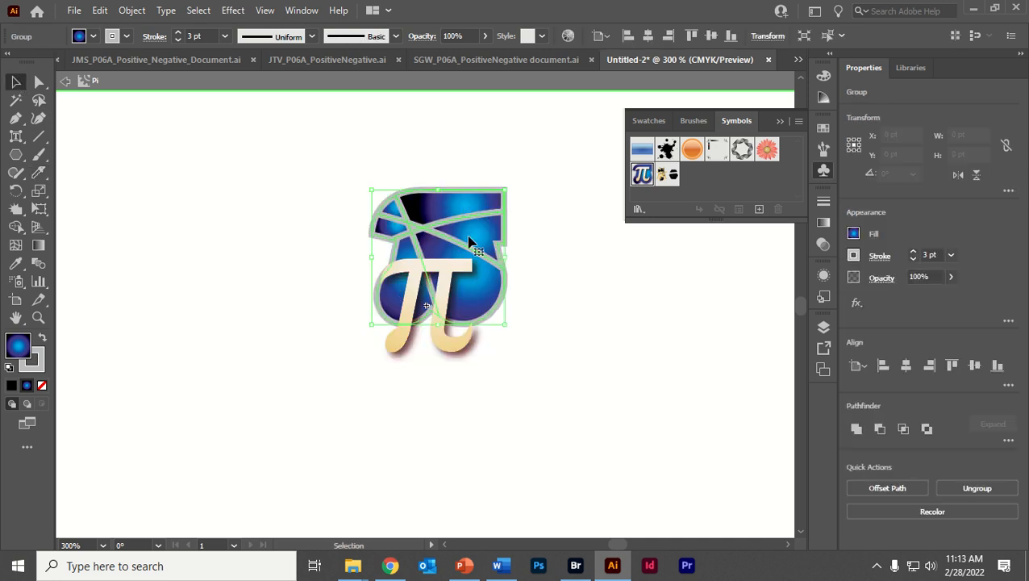
key("ctrl+z")
- Ungroup the Pi artwork and separate the cream pi letter from the sliced blue backing
right_click(462, 246)
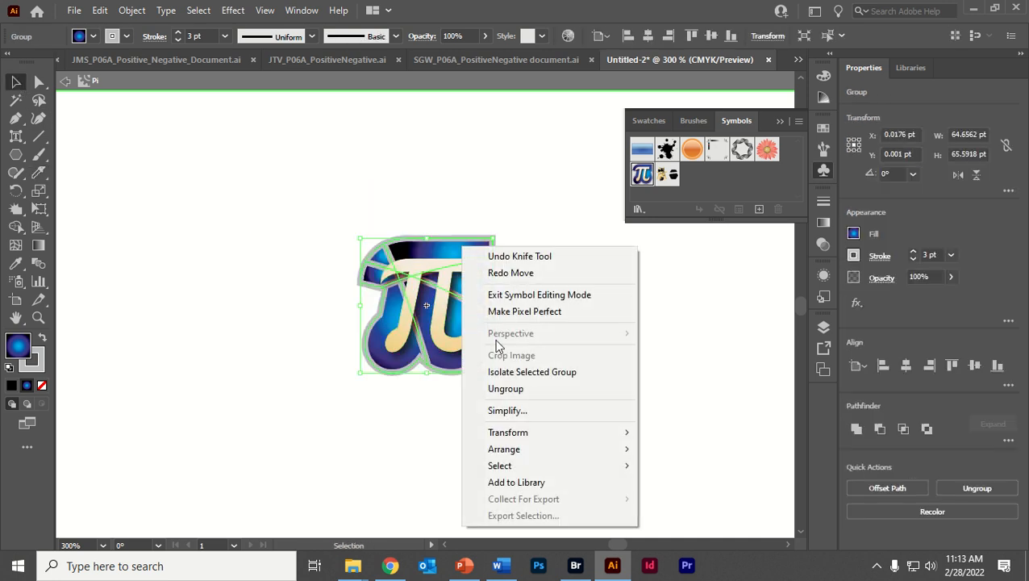
left_click(506, 388)
left_click_drag(449, 265, 473, 184)
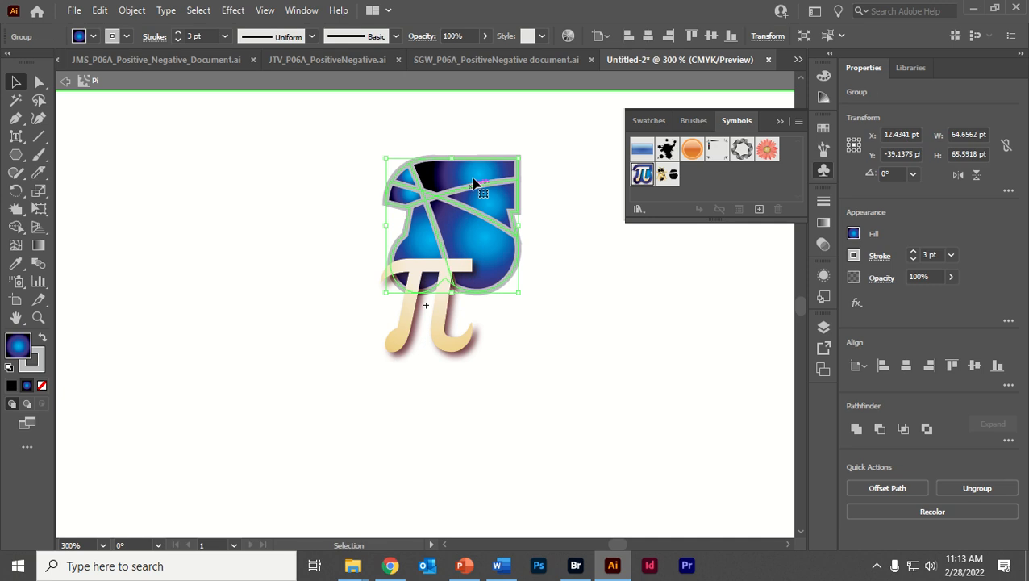
right_click(473, 184)
left_click(535, 321)
left_click_drag(474, 268, 556, 356)
left_click(468, 242)
left_click_drag(468, 242, 409, 287)
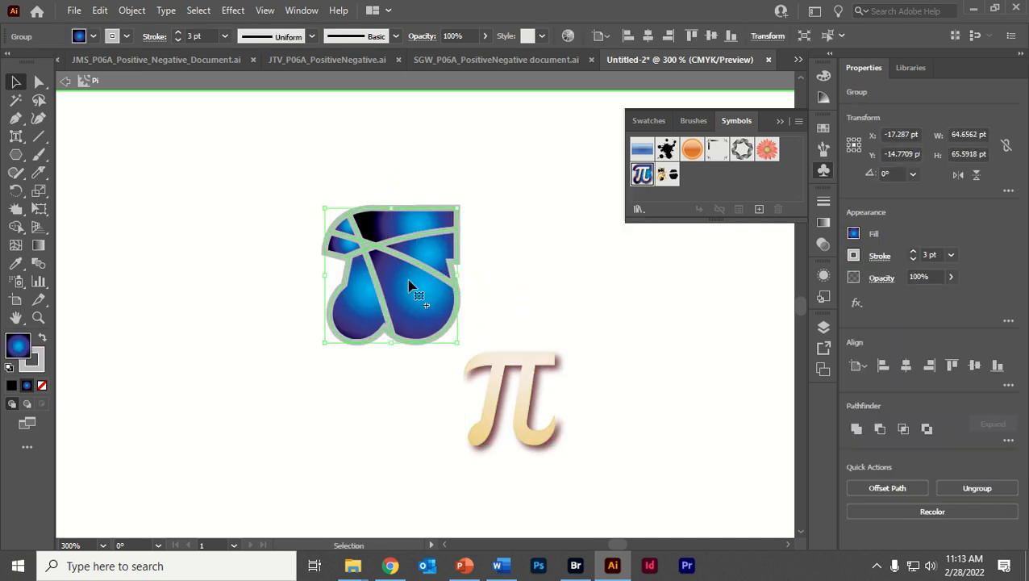
- Ungroup the blue backing and pull its sliced pieces apart
right_click(407, 271)
left_click(460, 413)
left_click(499, 328)
left_click_drag(420, 236, 500, 254)
left_click_drag(408, 308, 475, 335)
left_click_drag(353, 314, 338, 313)
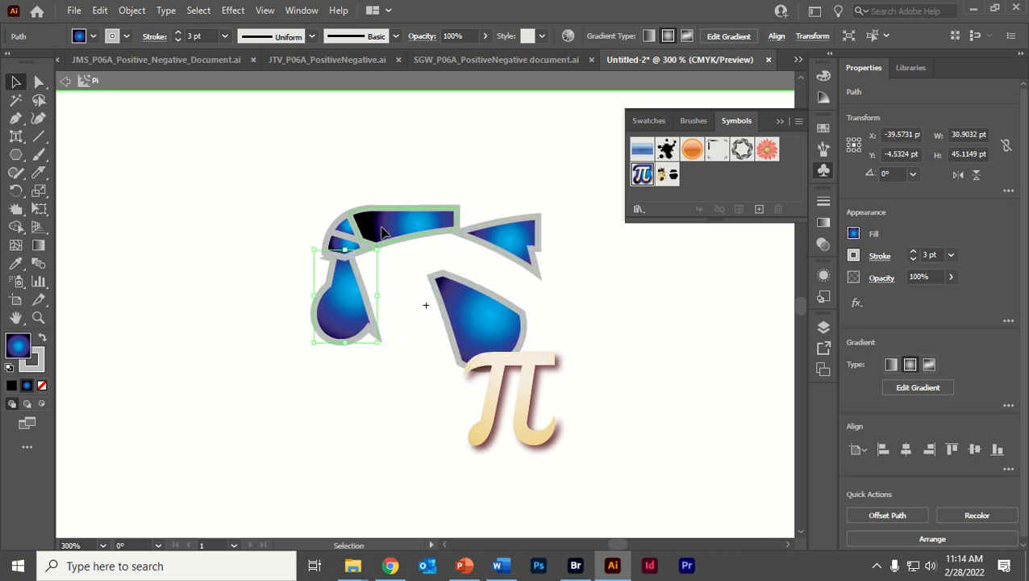
left_click_drag(382, 228, 379, 210)
- Undo the piece moves and the ungrouping so the sliced Pi artwork is reassembled, and deselect it
key("ctrl+z")
key("ctrl+z")
key("ctrl+z")
key("ctrl+z")
key("ctrl+z")
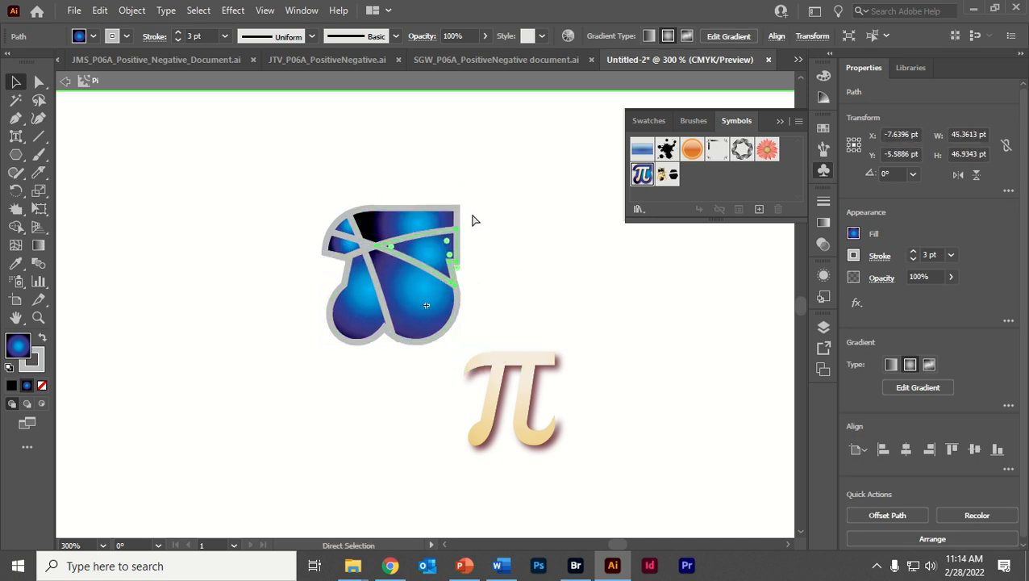
key("ctrl+z")
key("ctrl+z")
key("ctrl+z")
key("ctrl+z")
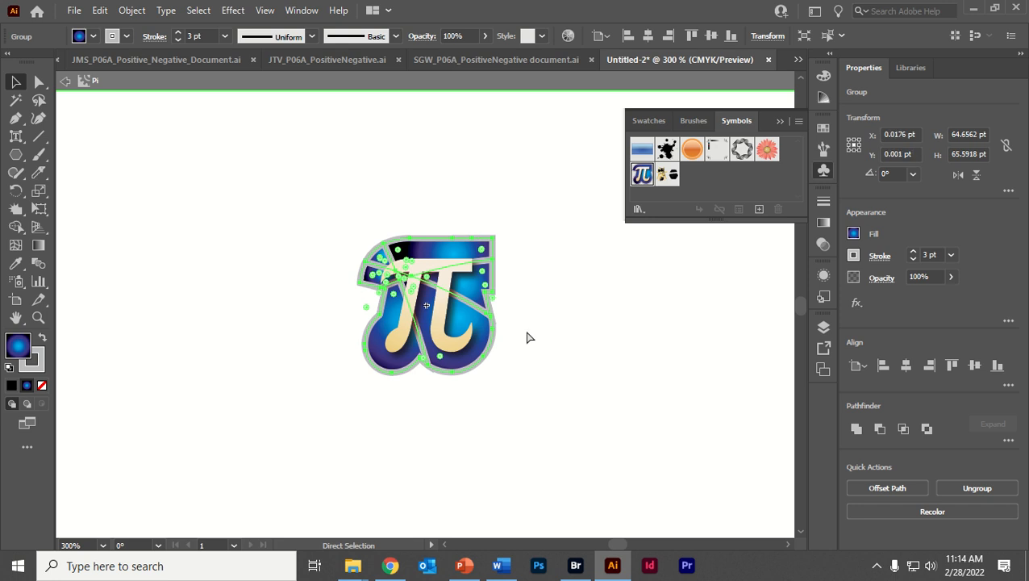
left_click(616, 333)
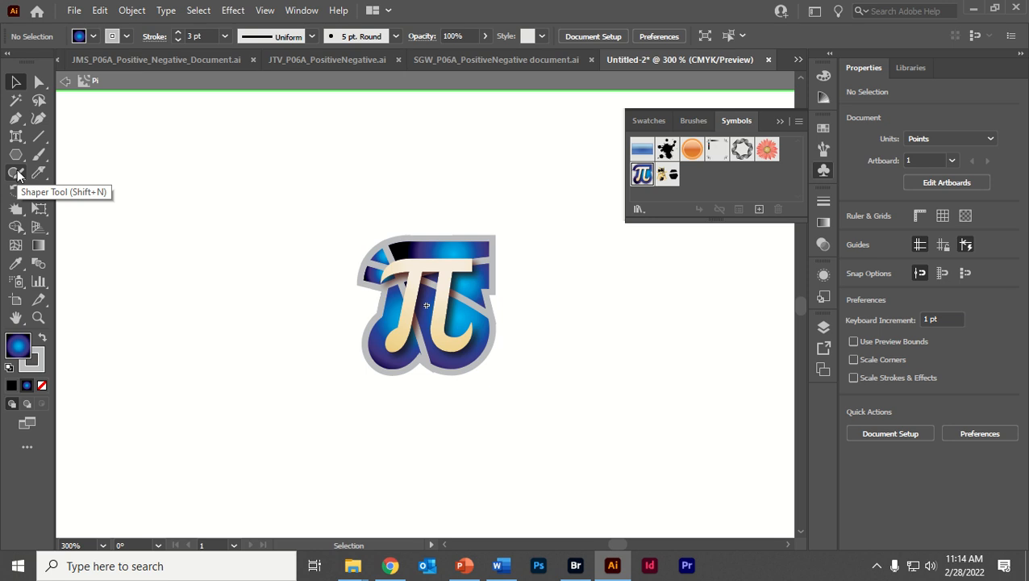
- Draw a hexagon about 466 by 462 pt in the Pi symbol, move it to about X -125 pt, Y -239 pt, and exit symbol editing
key("ctrl+0")
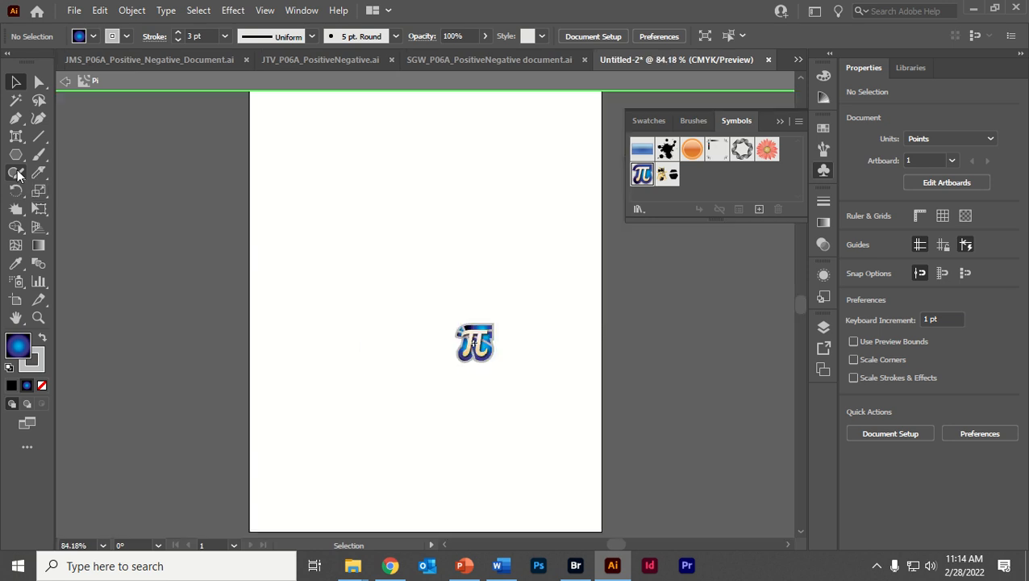
left_click(16, 154)
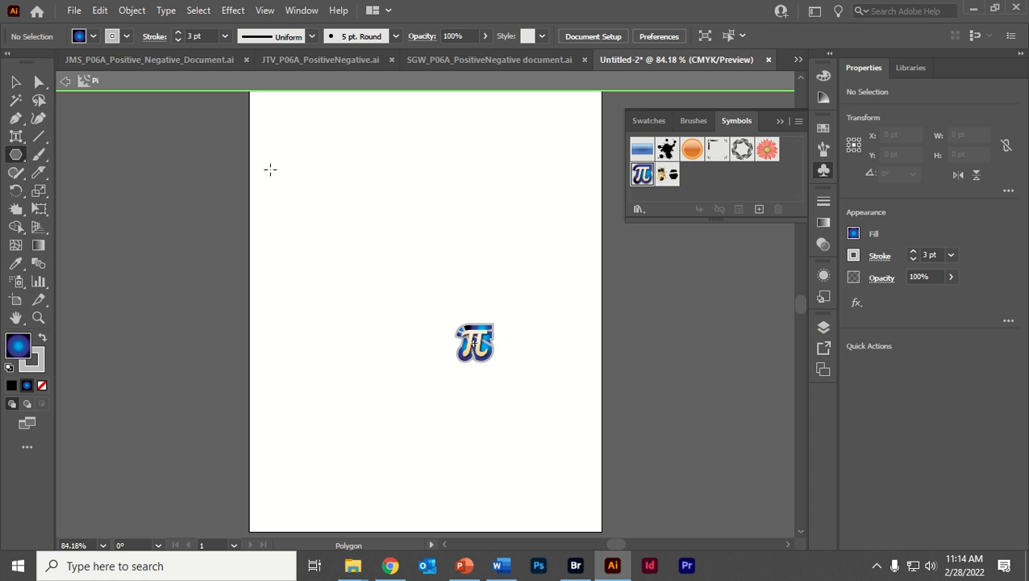
mouse_move(318, 158)
left_mouse_down()
mouse_move(506, 278)
mouse_move(413, 257)
left_mouse_up()
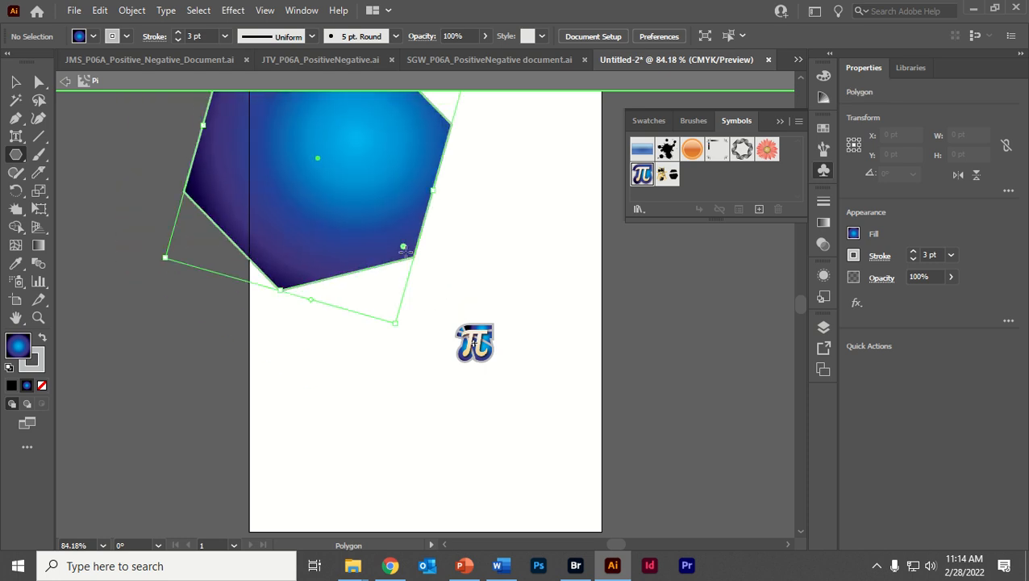
left_click(13, 82)
left_click_drag(313, 184, 397, 232)
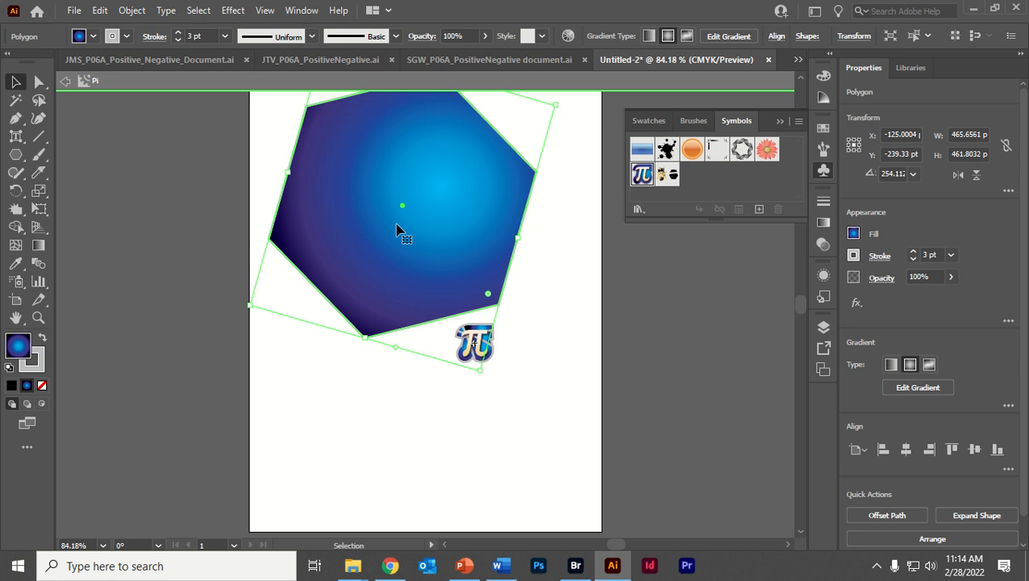
left_click(66, 80)
- Draw a hexagon about 444 by 483 pt on the artboard and move it to X 306 pt, Y 352 pt
left_click(15, 154)
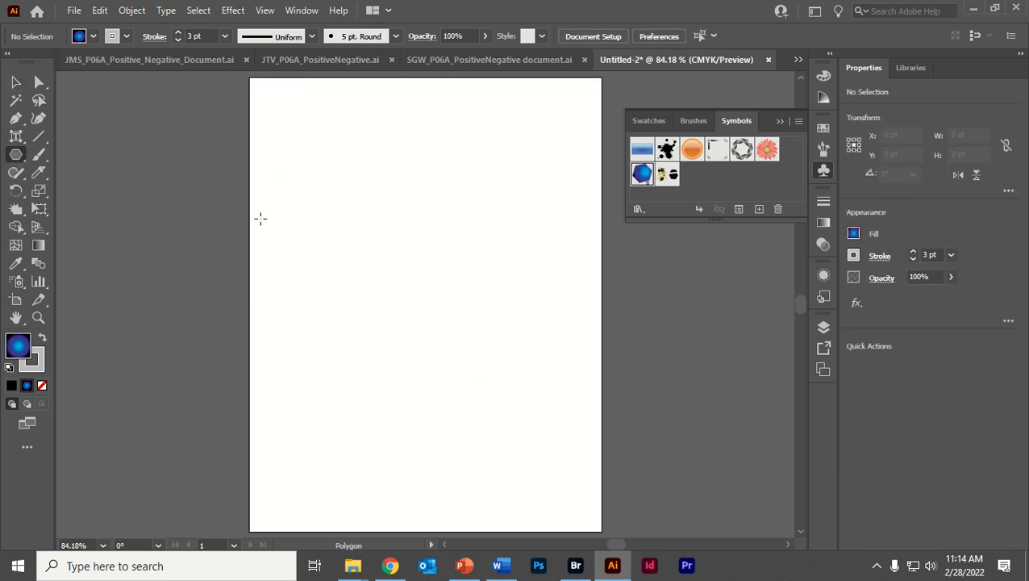
left_click_drag(300, 216, 413, 298)
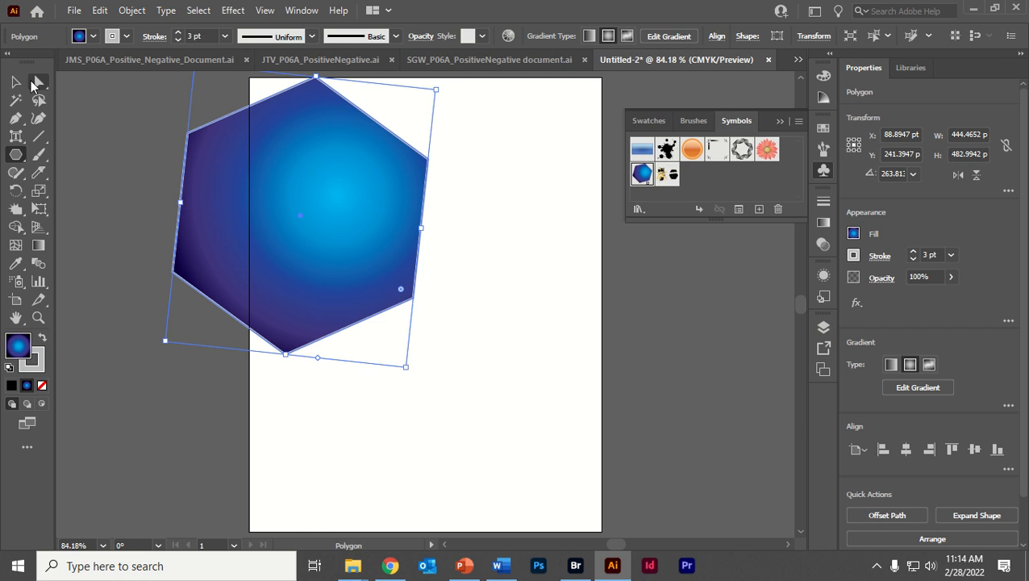
left_click(15, 81)
left_click_drag(225, 201, 346, 264)
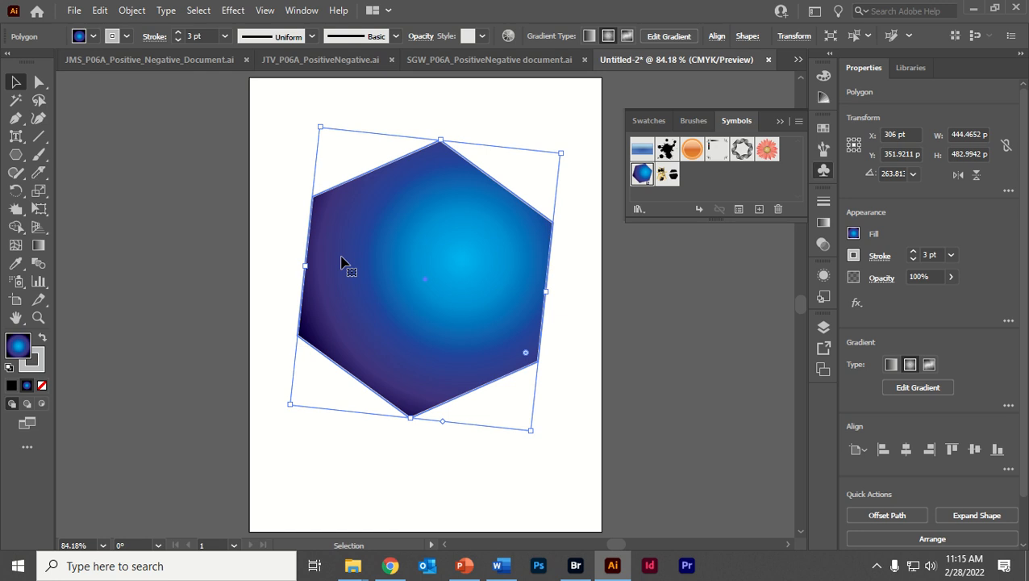
mouse_move(341, 260)
left_mouse_down()
mouse_move(340, 278)
mouse_move(345, 255)
left_mouse_up()
- Fill the hexagon with the green and yellow floral pattern swatch and enlarge the Swatches panel to show all swatches
left_click(660, 130)
left_click(636, 198)
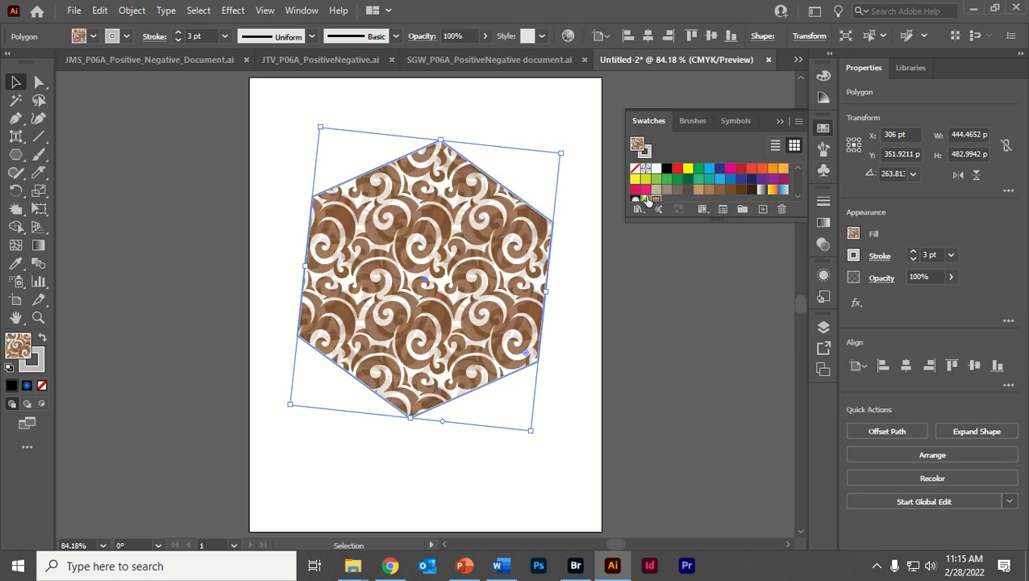
left_click(646, 198)
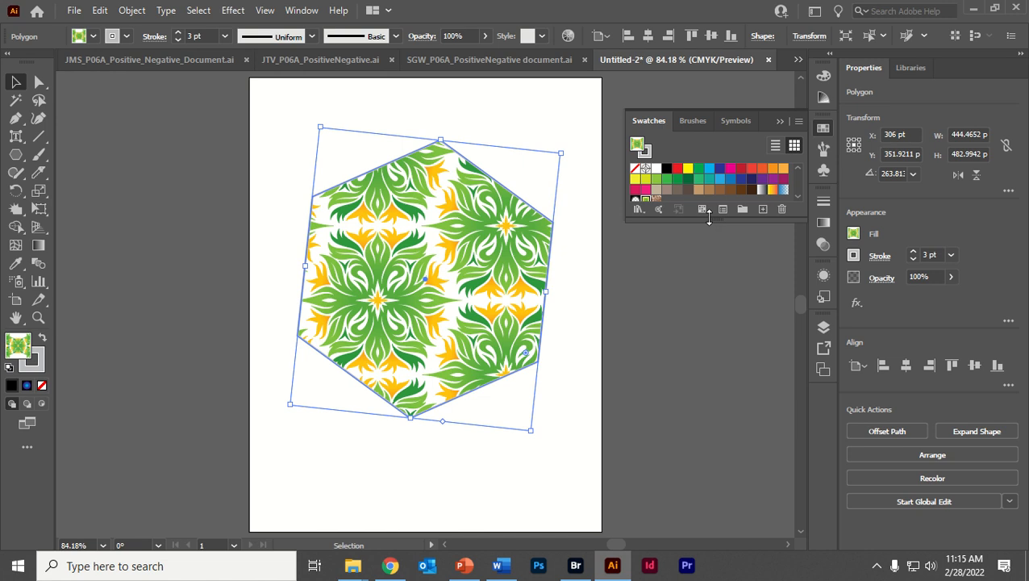
left_click_drag(707, 219, 725, 367)
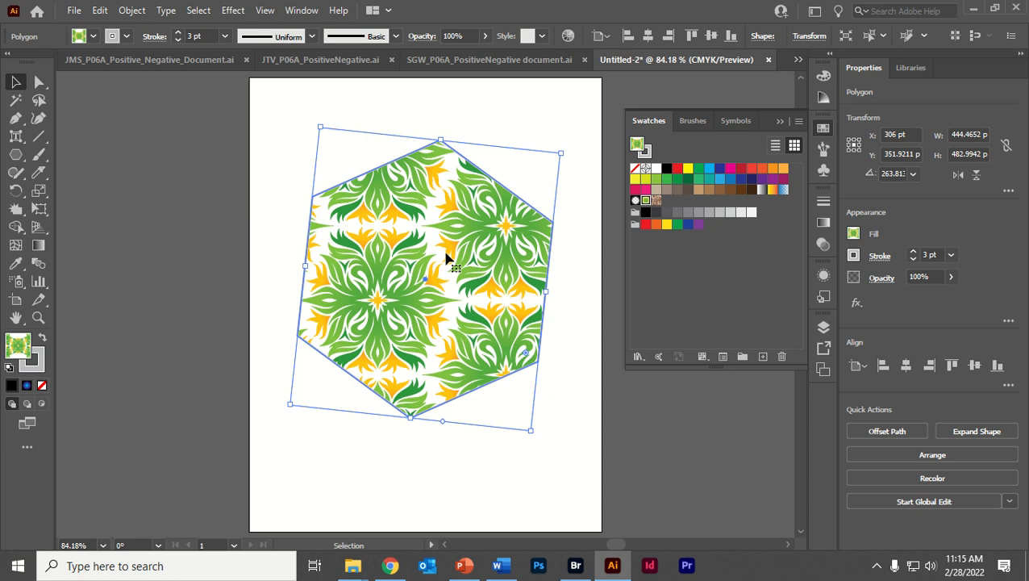
- Open the Gerbera symbol in symbol editing mode and select all of its artwork
left_click(732, 122)
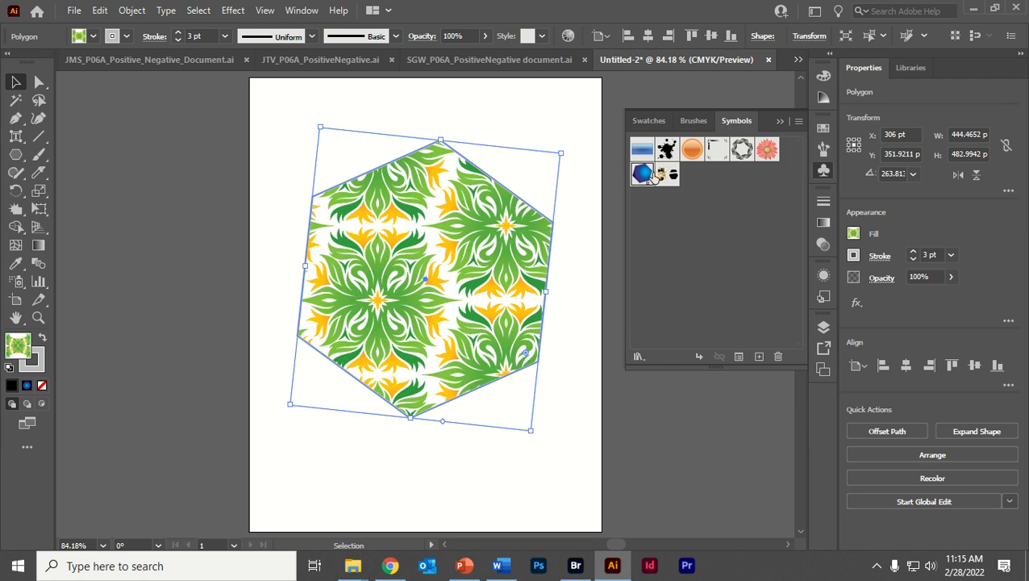
left_click(690, 151)
left_click(767, 150)
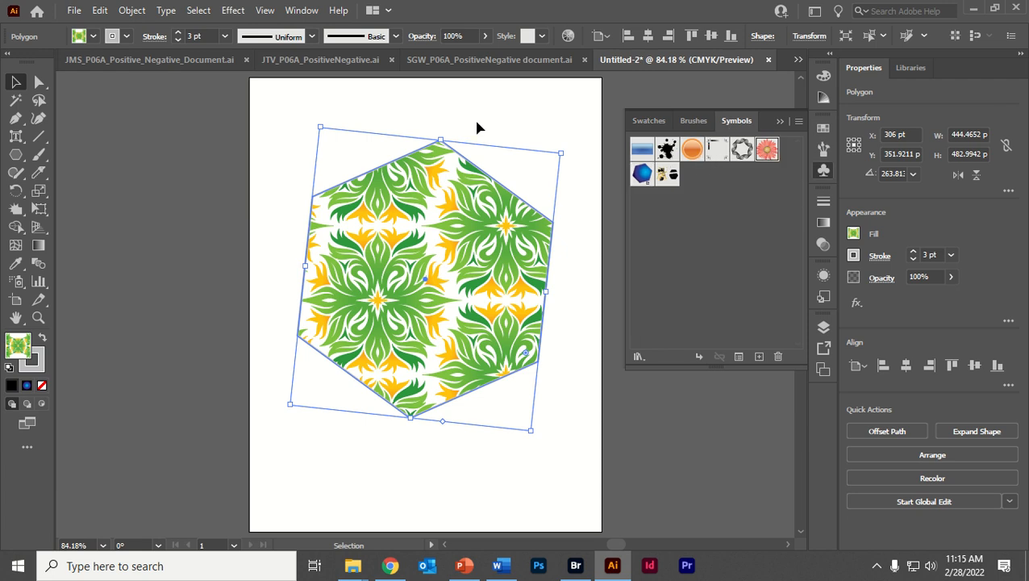
left_click_drag(478, 105, 554, 153)
double_click(767, 150)
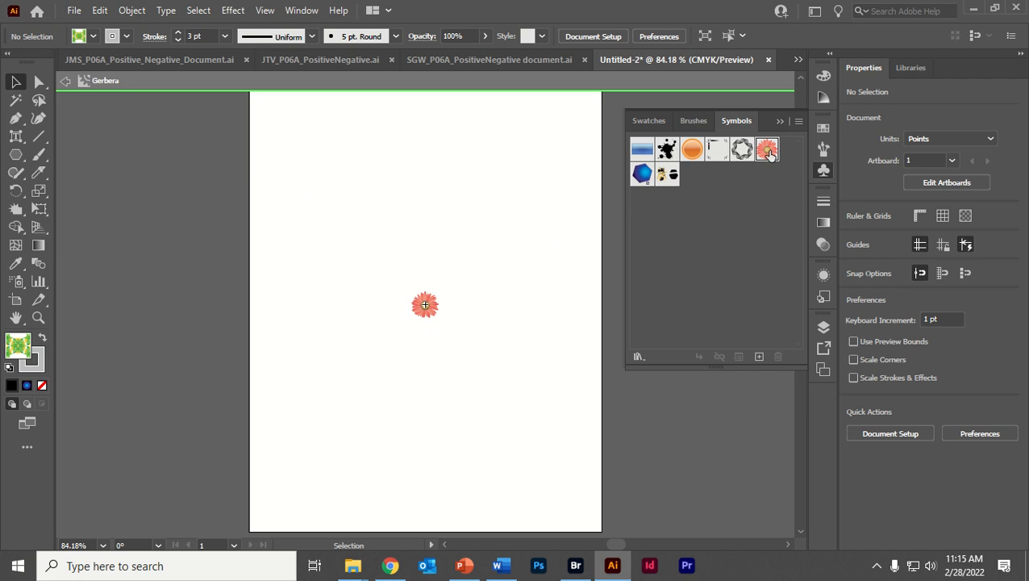
left_click_drag(385, 269, 507, 316)
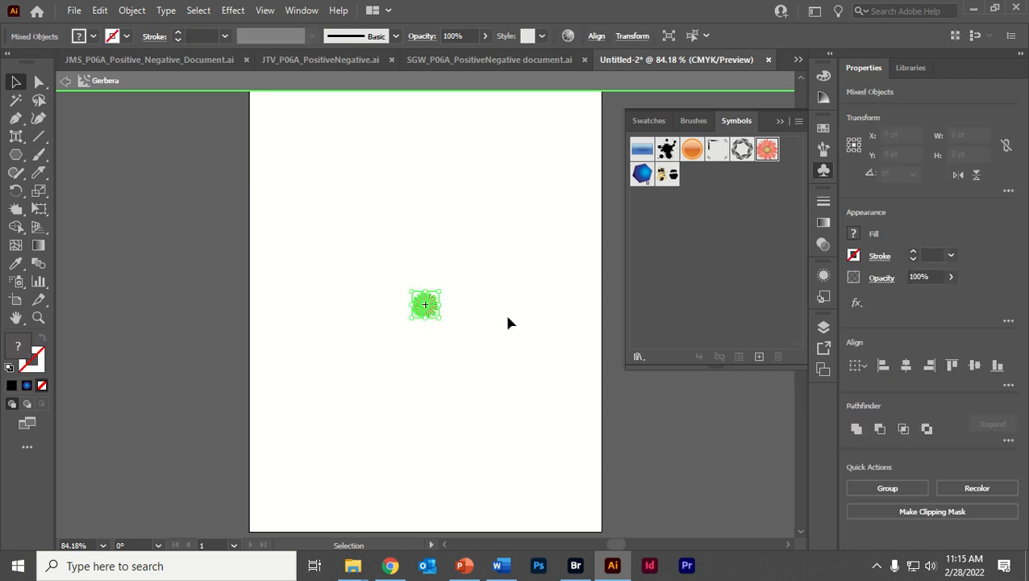
- Move the Gerbera artwork to about X -42 pt, Y -42 pt and exit symbol editing mode
key("ctrl+equal")
key("ctrl+equal")
key("ctrl+equal")
left_click_drag(392, 274, 220, 159)
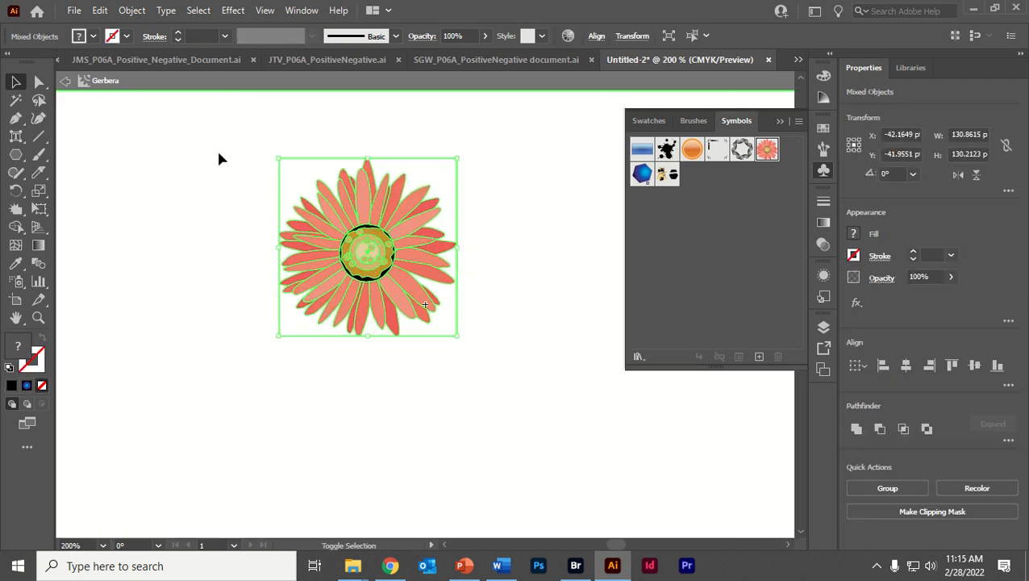
left_click(64, 82)
key("ctrl+minus")
key("ctrl+0")
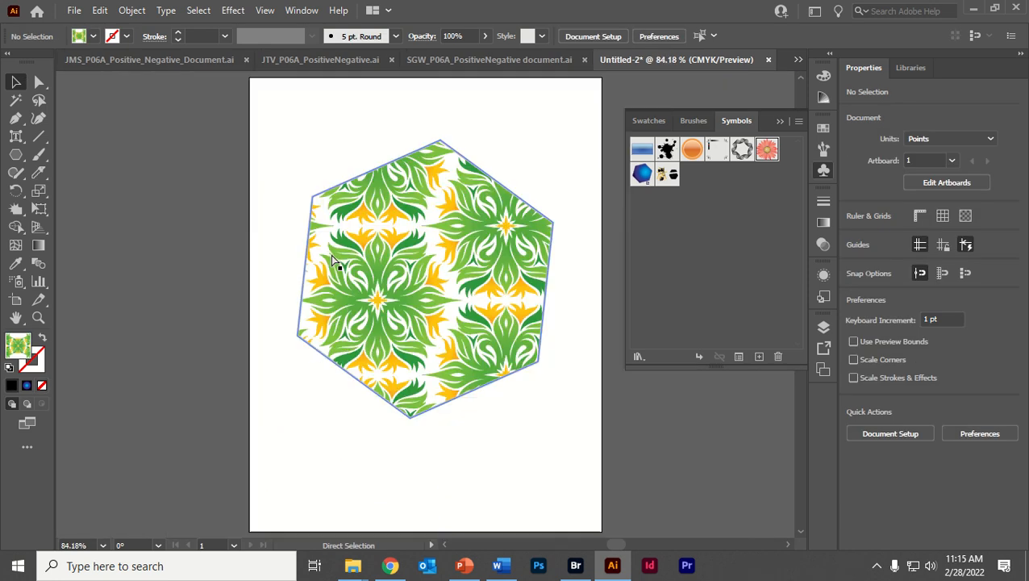
- Move the pattern-filled hexagon around the artboard, ending at about X 273 pt, Y 366 pt
left_click_drag(435, 217, 441, 226)
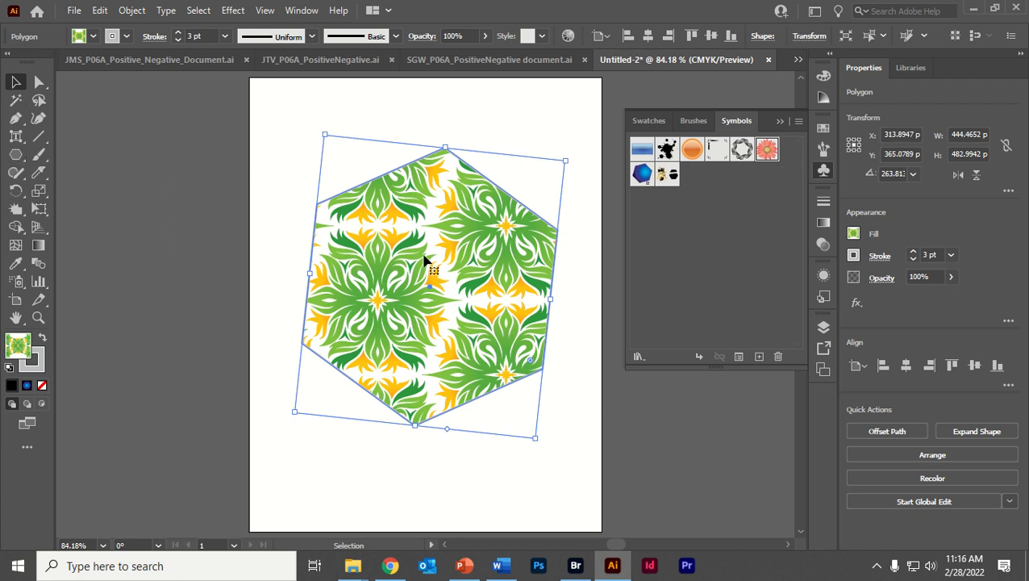
mouse_move(428, 265)
left_mouse_down()
mouse_move(401, 263)
mouse_move(430, 259)
mouse_move(437, 271)
left_mouse_up()
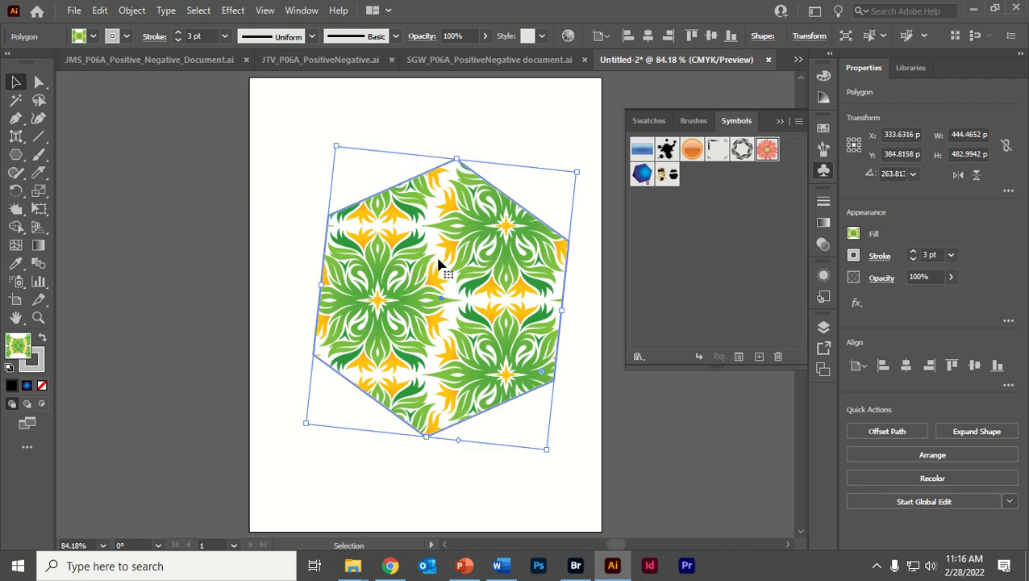
left_click_drag(442, 255, 398, 234)
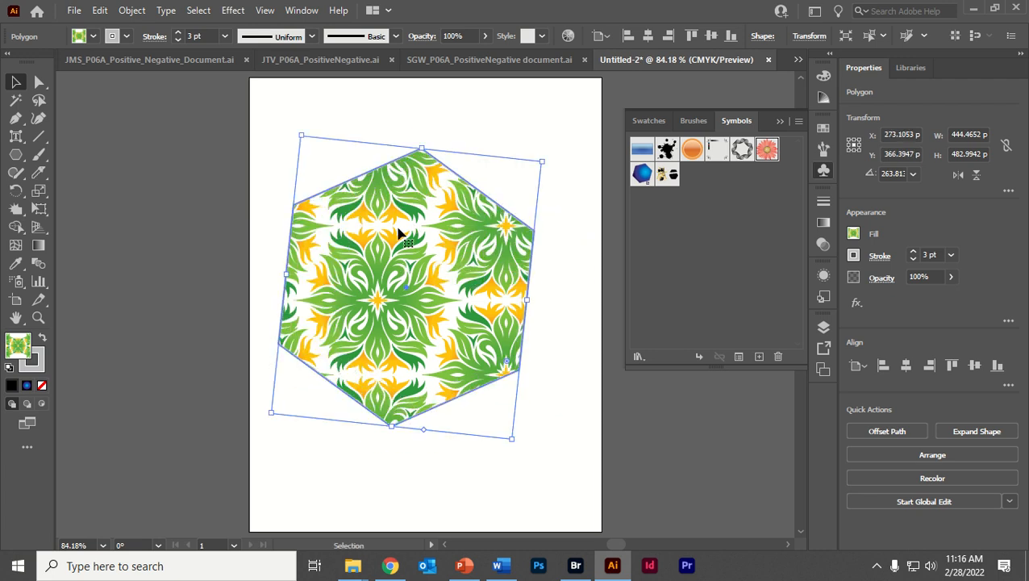
- Try to convert the hexagon into a compound path and move it, and undo both changes
right_click(398, 234)
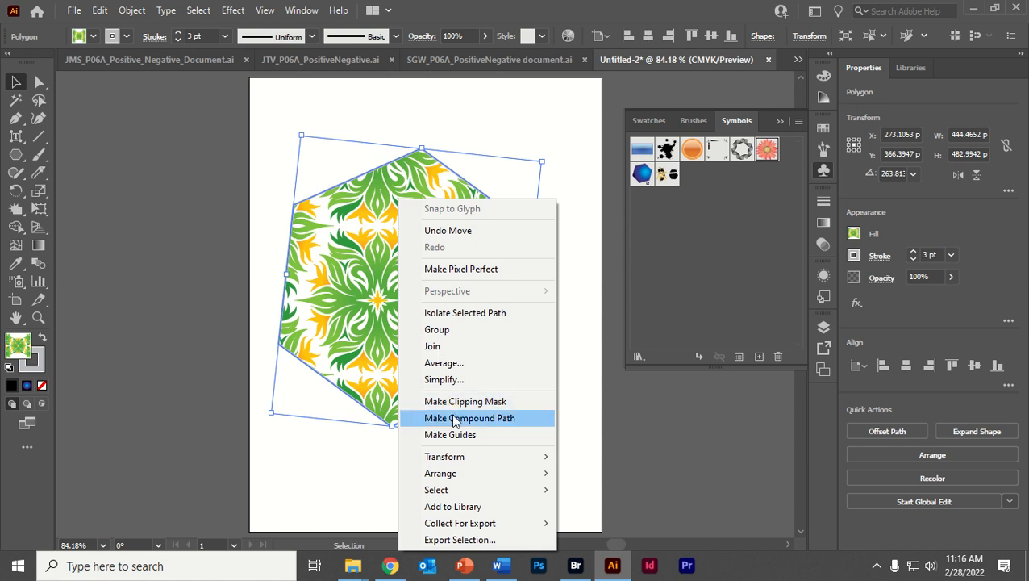
left_click(454, 418)
mouse_move(367, 307)
left_mouse_down()
mouse_move(395, 278)
mouse_move(400, 295)
mouse_move(384, 309)
left_mouse_up()
key("ctrl+z")
key("ctrl+z")
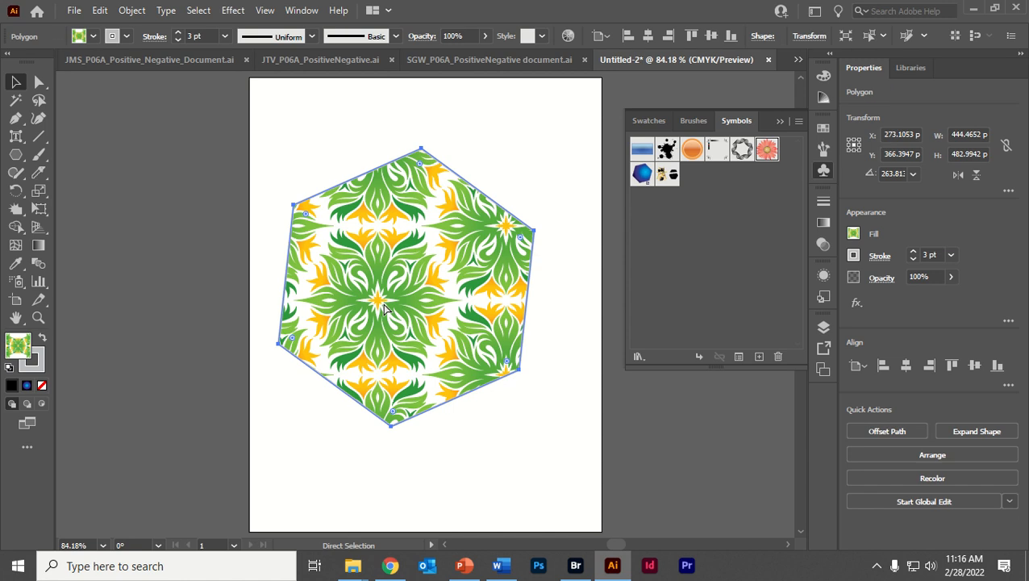
- Isolate the hexagon's path for editing and reselect it
right_click(393, 286)
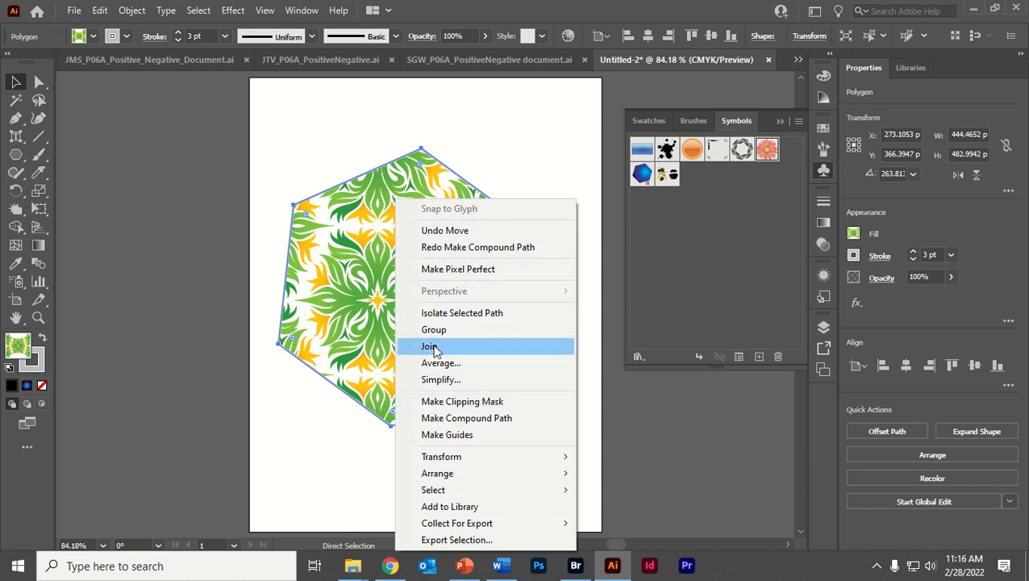
left_click(442, 313)
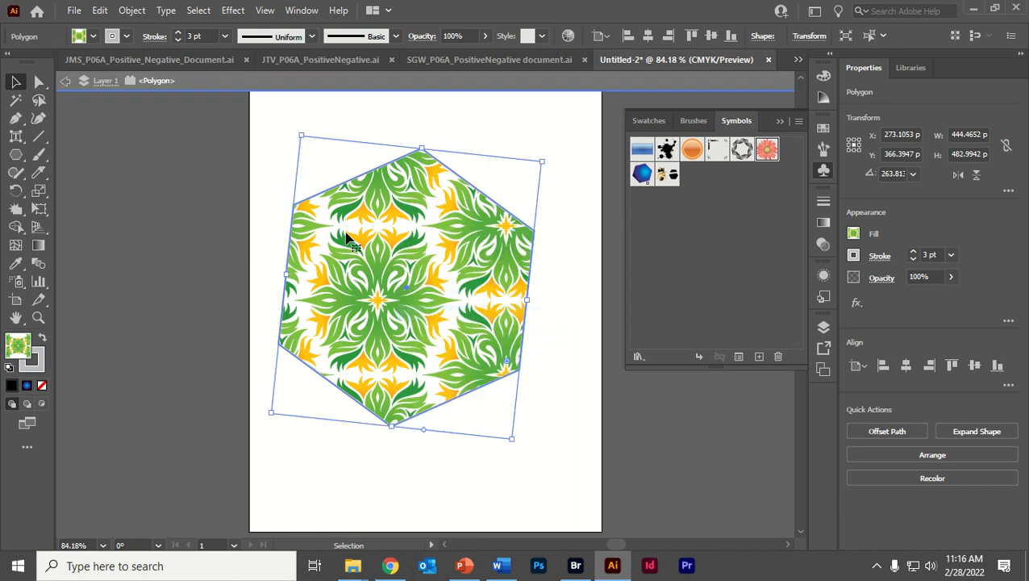
left_click(211, 195)
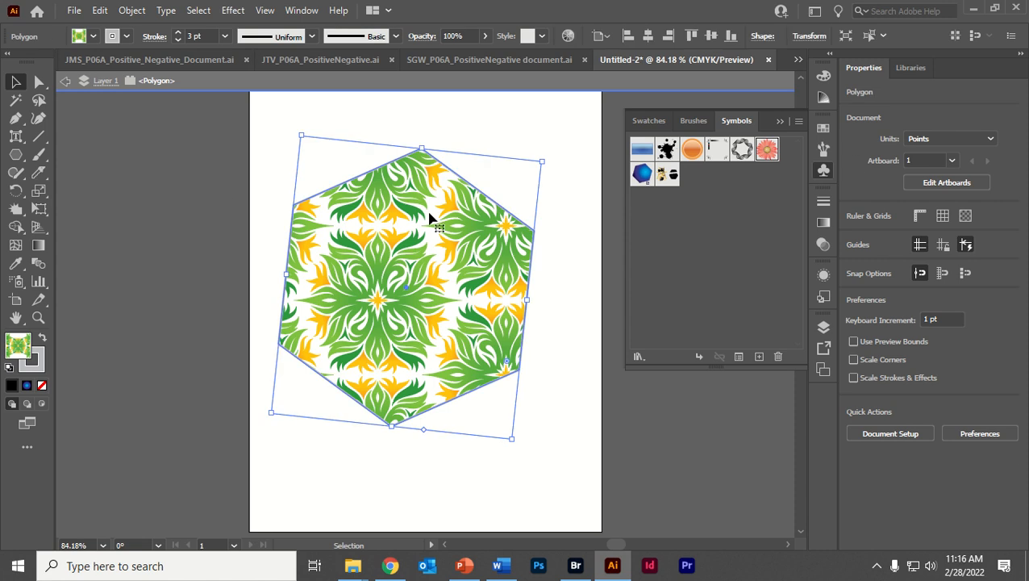
mouse_move(418, 212)
left_mouse_down()
mouse_move(416, 233)
mouse_move(417, 213)
left_mouse_up()
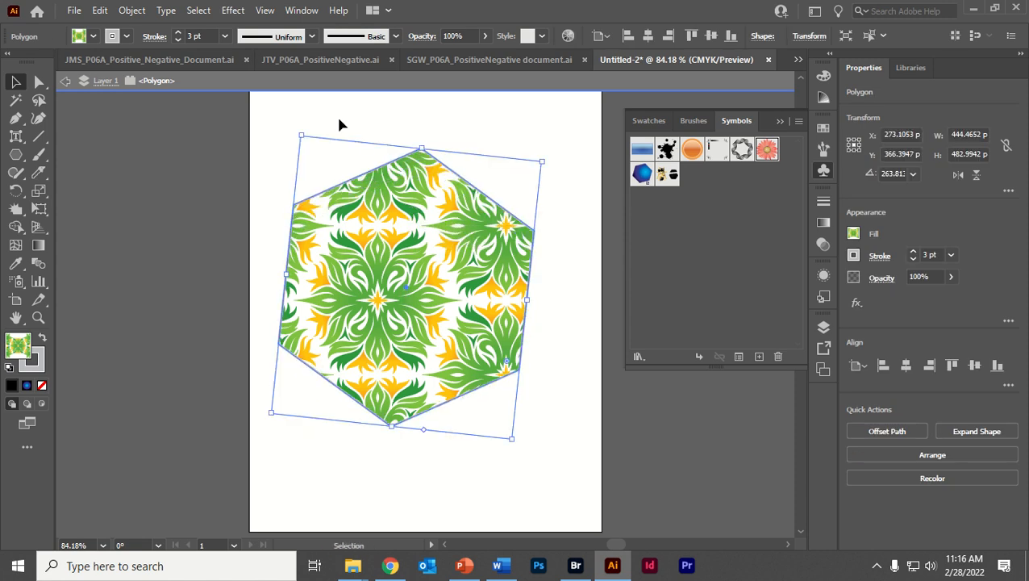
- Move the isolated hexagon path with the Direct Selection tool to about X 323 pt, Y 366 pt
left_click(165, 11)
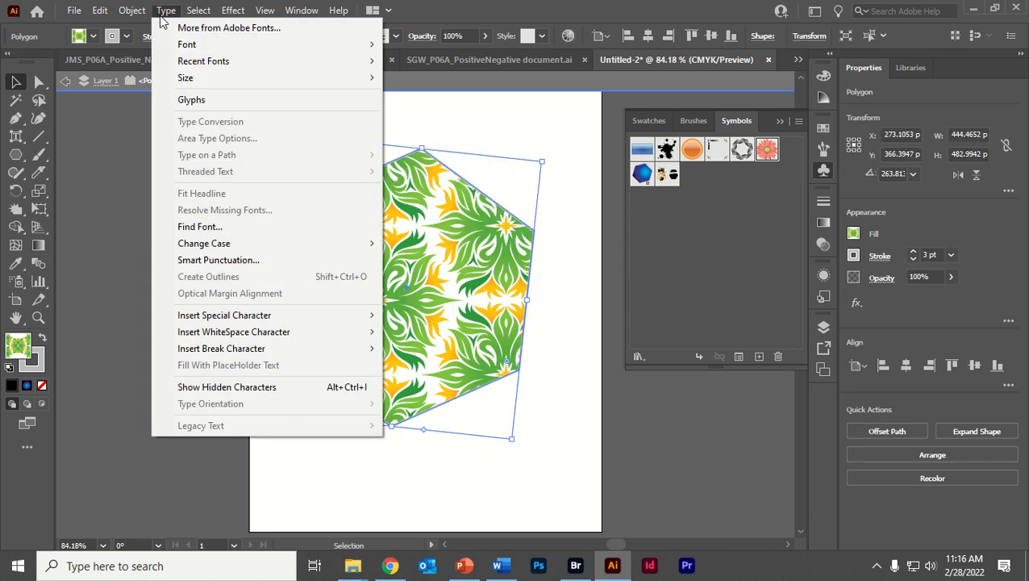
mouse_move(128, 17)
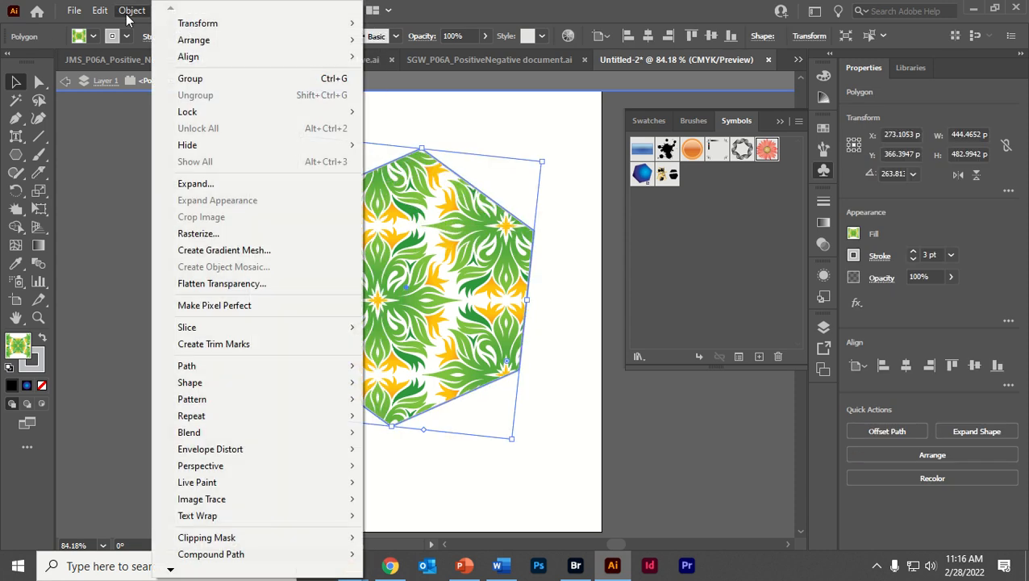
left_click(39, 81)
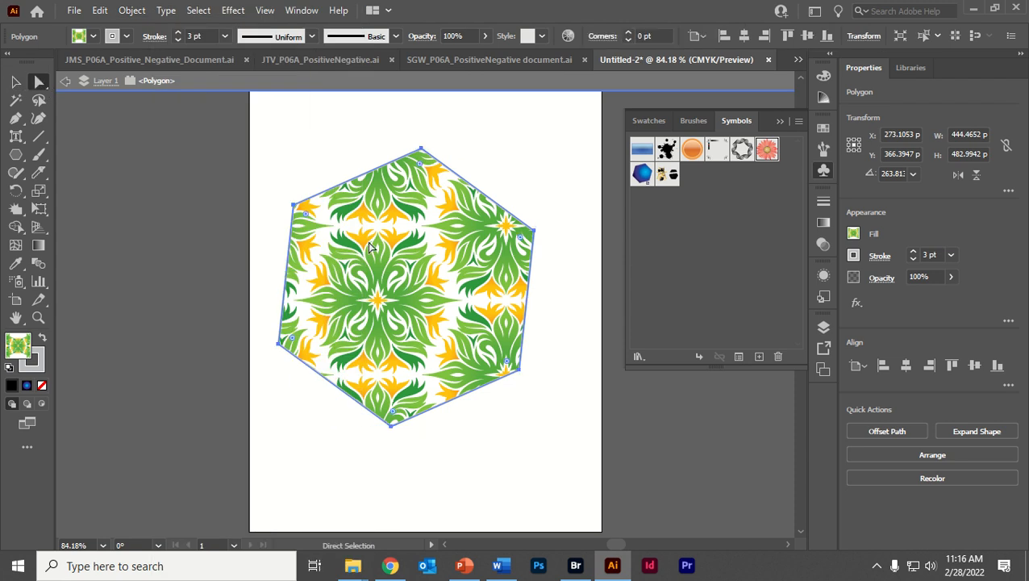
left_click_drag(371, 247, 418, 261)
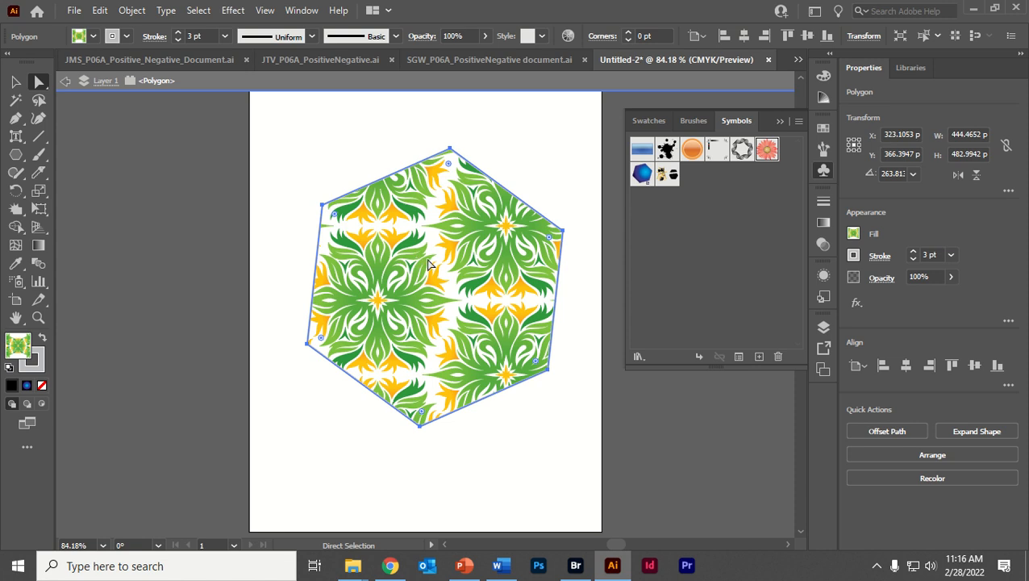
- Exit isolation mode and move the pattern-filled hexagon to about X 294 pt, Y 378 pt
left_click(15, 82)
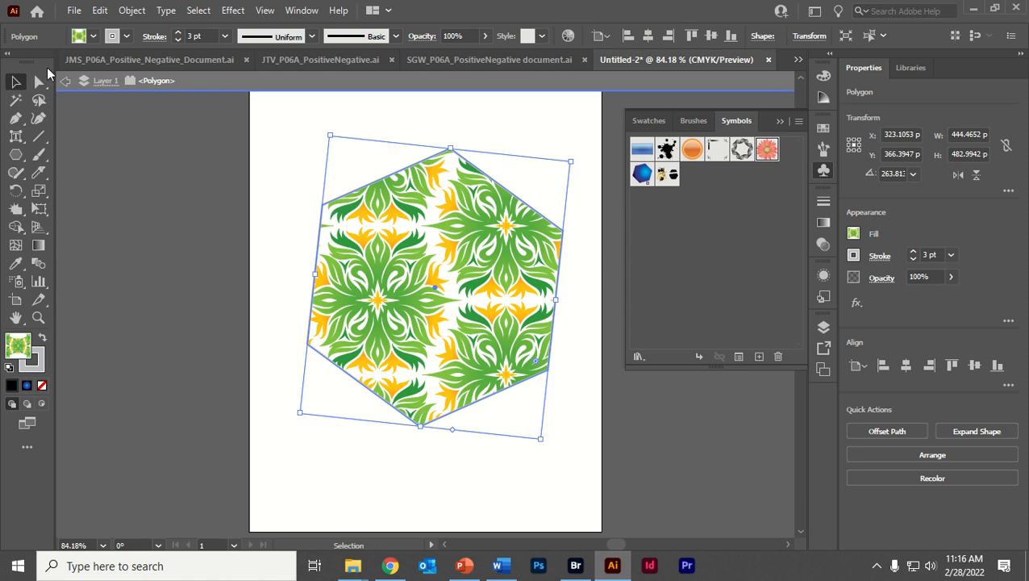
left_click(62, 81)
left_click(62, 81)
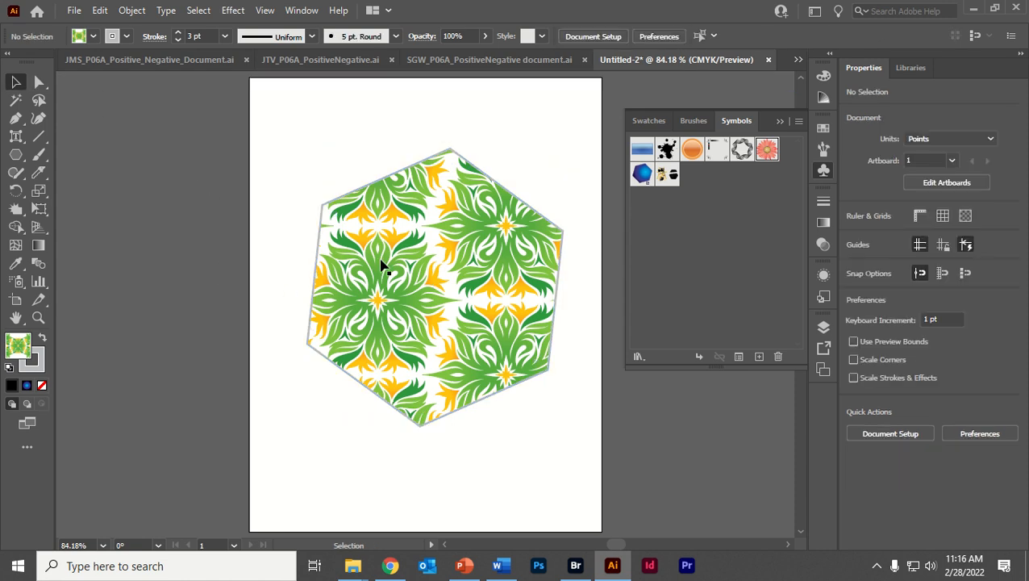
left_click_drag(434, 279, 411, 272)
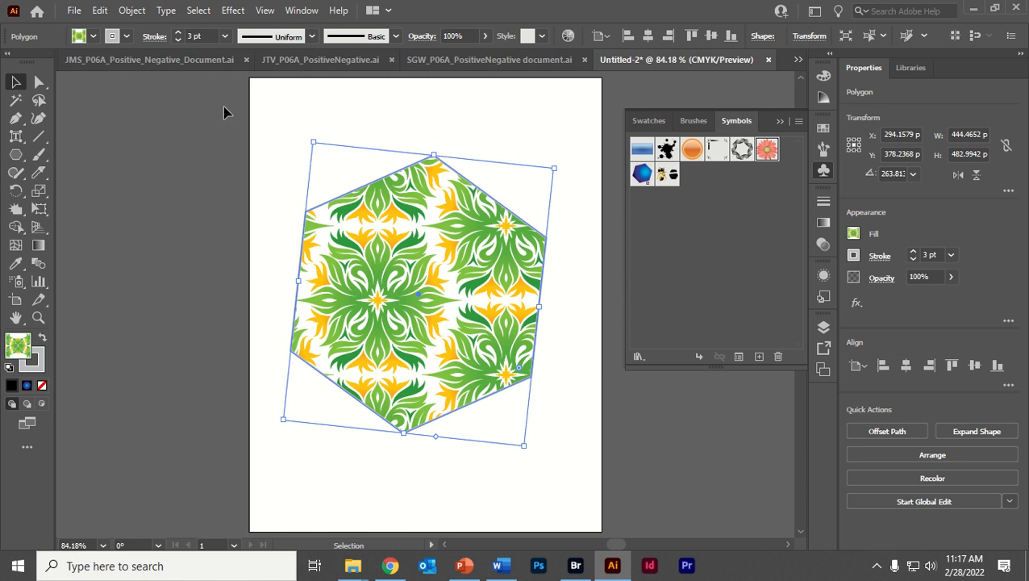
- Draw a placeholder text box about 483 by 342 pt over the hexagon's upper part and delete it
left_click(18, 137)
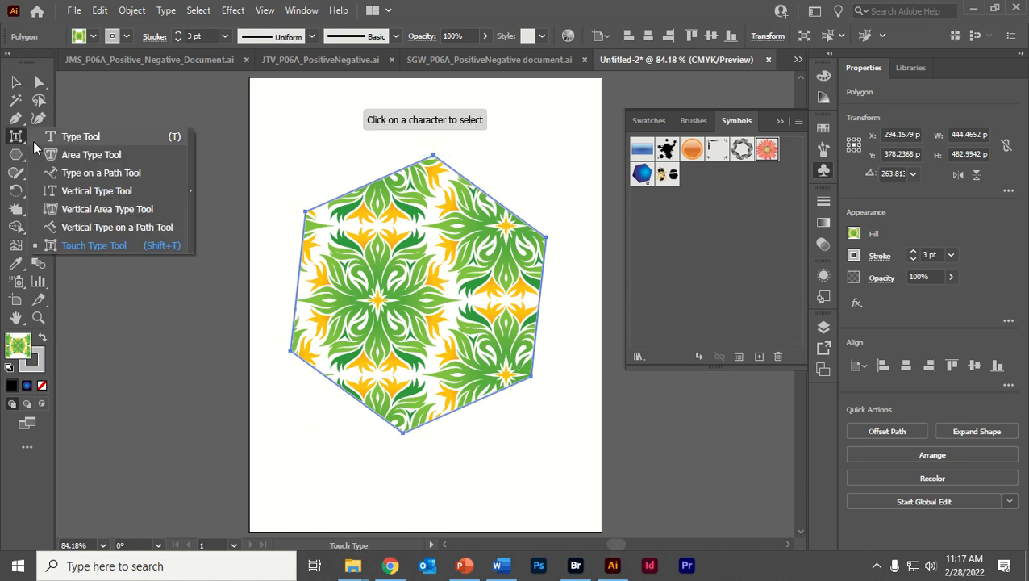
left_click(44, 154)
left_click(18, 137)
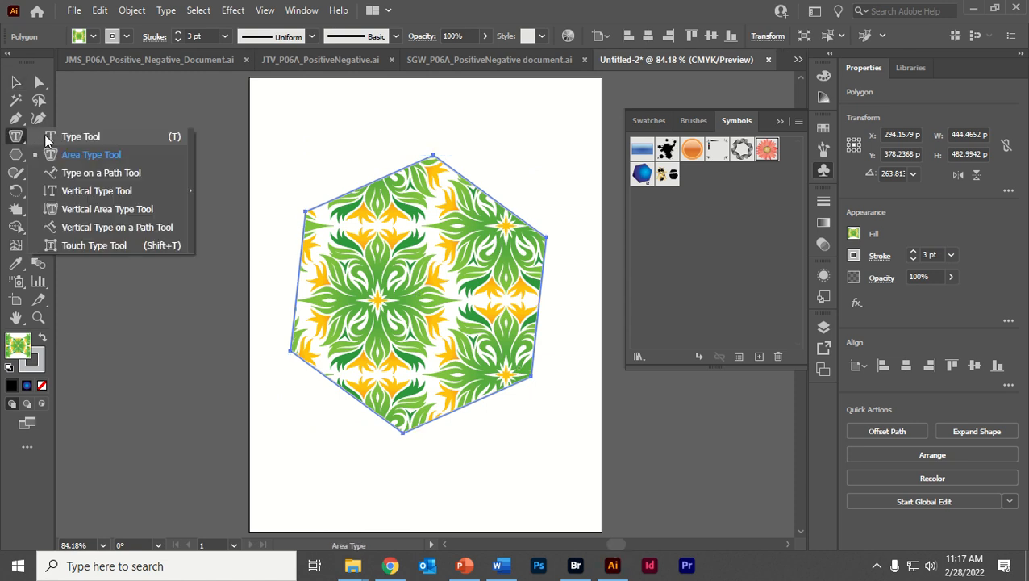
left_click(49, 138)
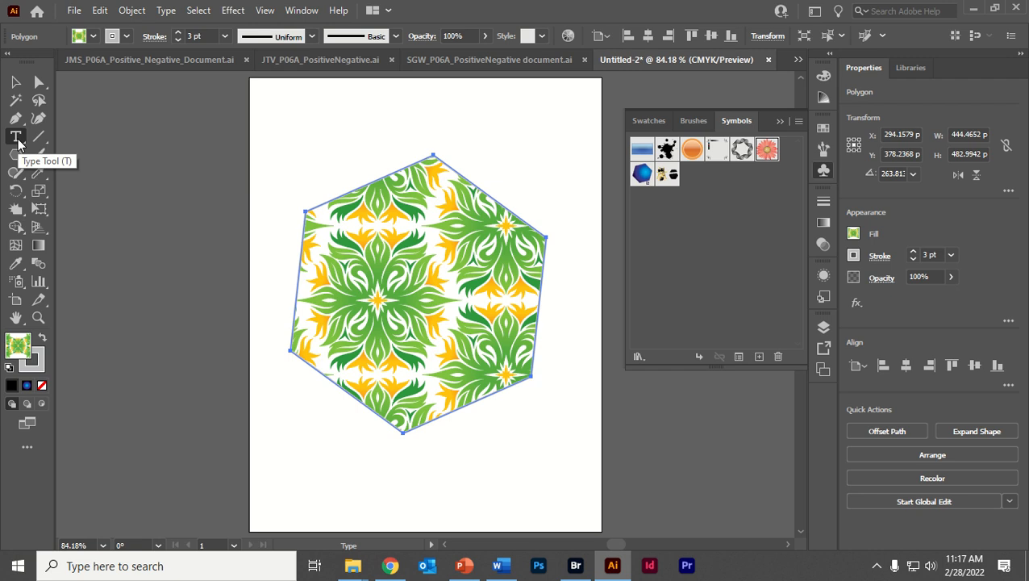
left_click_drag(301, 98, 578, 296)
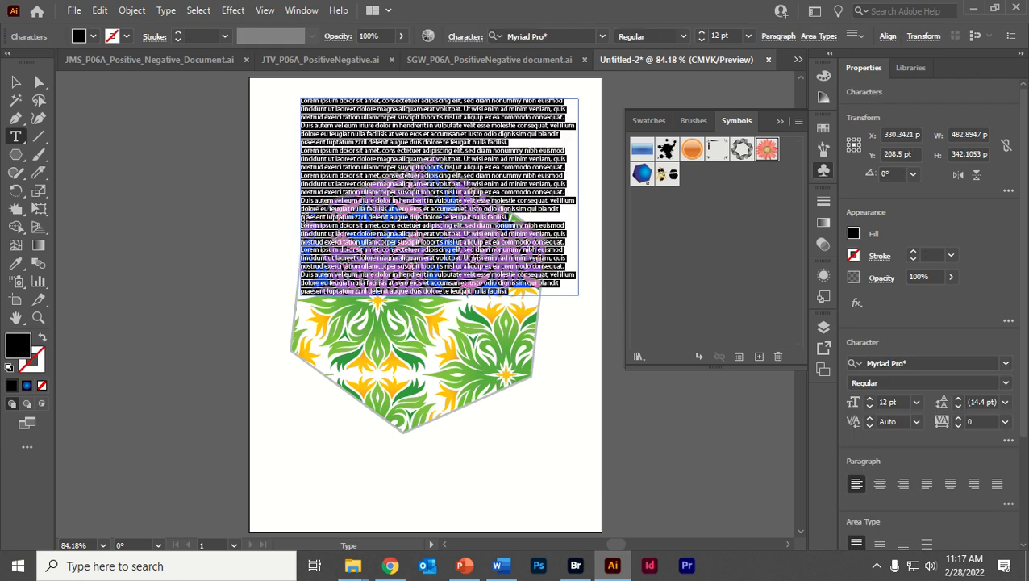
key("Escape")
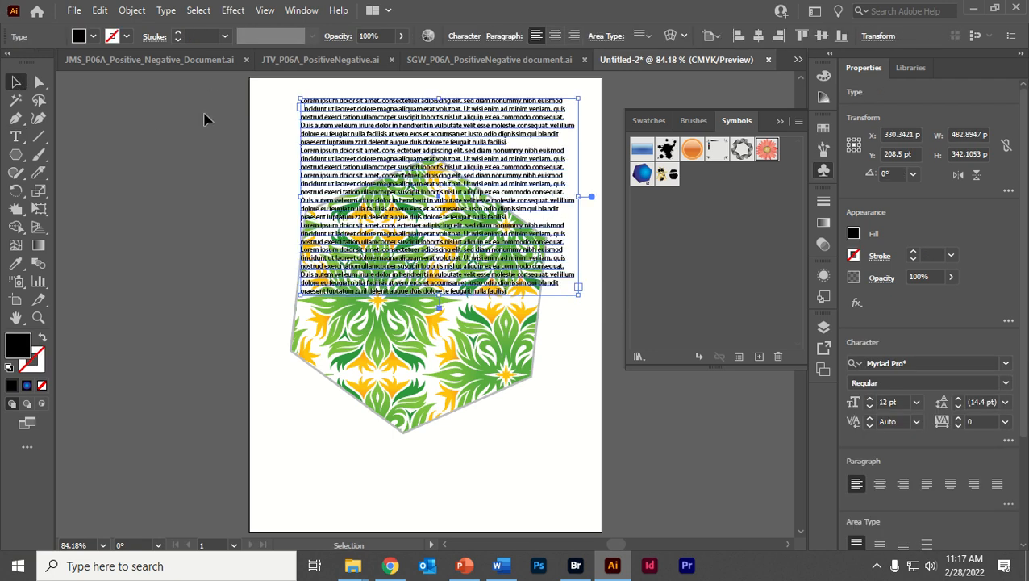
key("Delete")
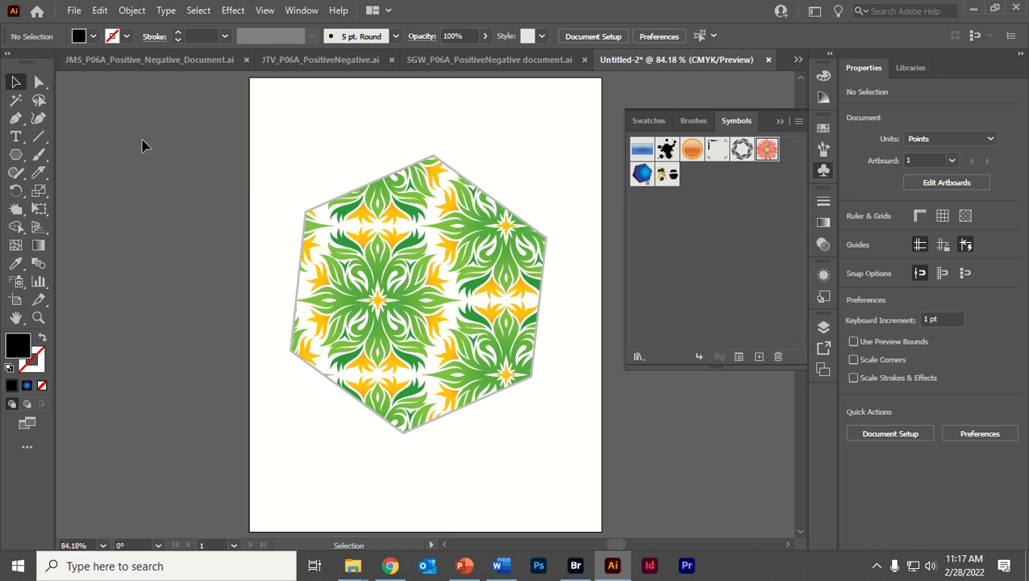
- Try the Area Type tool inside the hexagon and on its edge to fill it with placeholder text, and undo the conversion
left_click(22, 144)
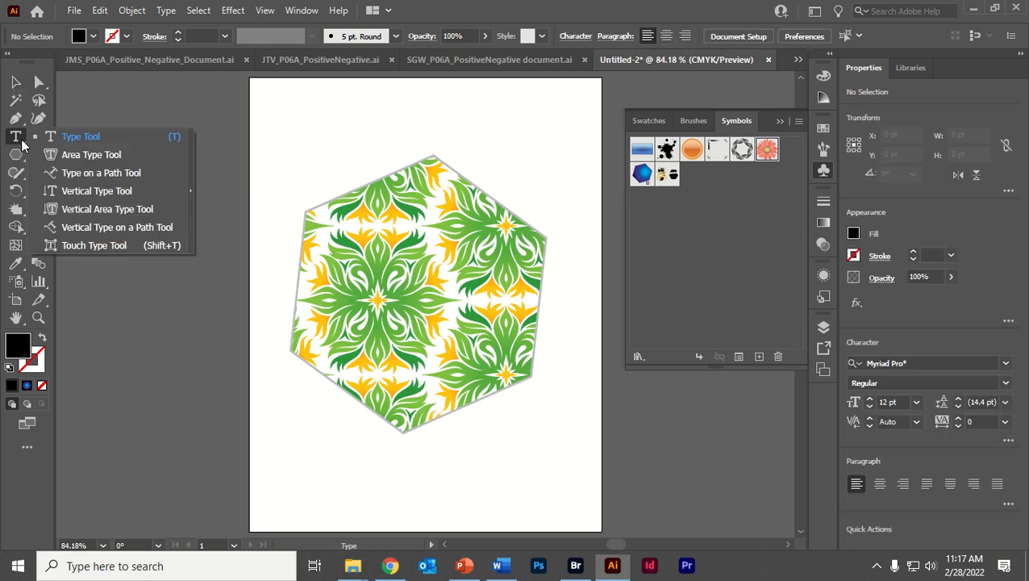
left_click(85, 155)
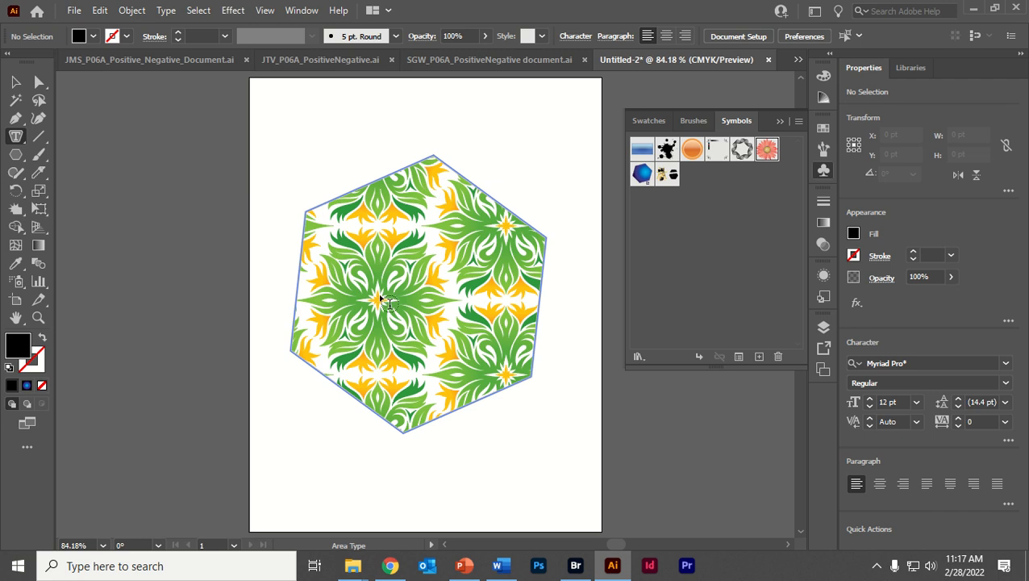
left_click(375, 209)
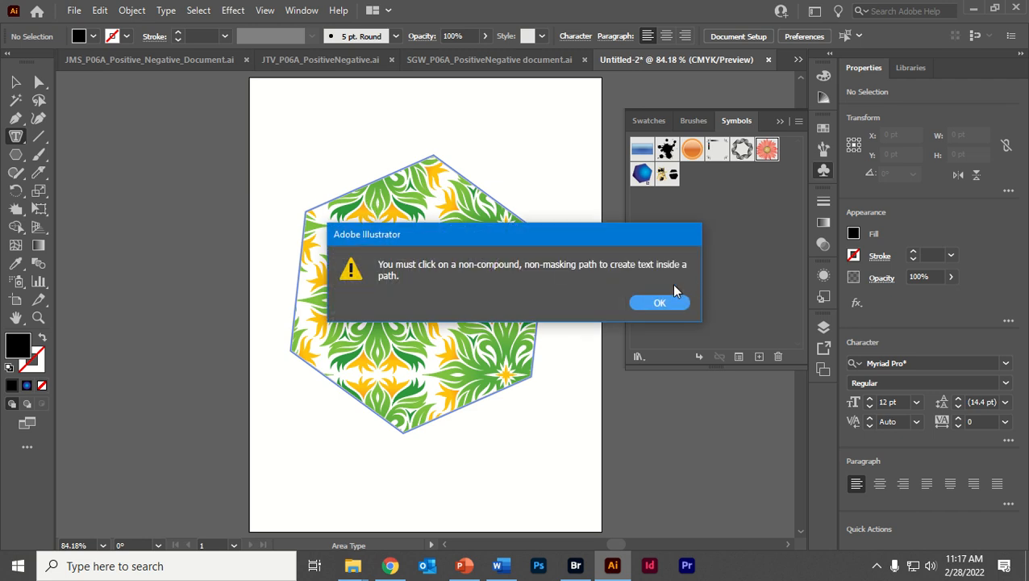
left_click(658, 301)
left_click(430, 163)
left_click(657, 301)
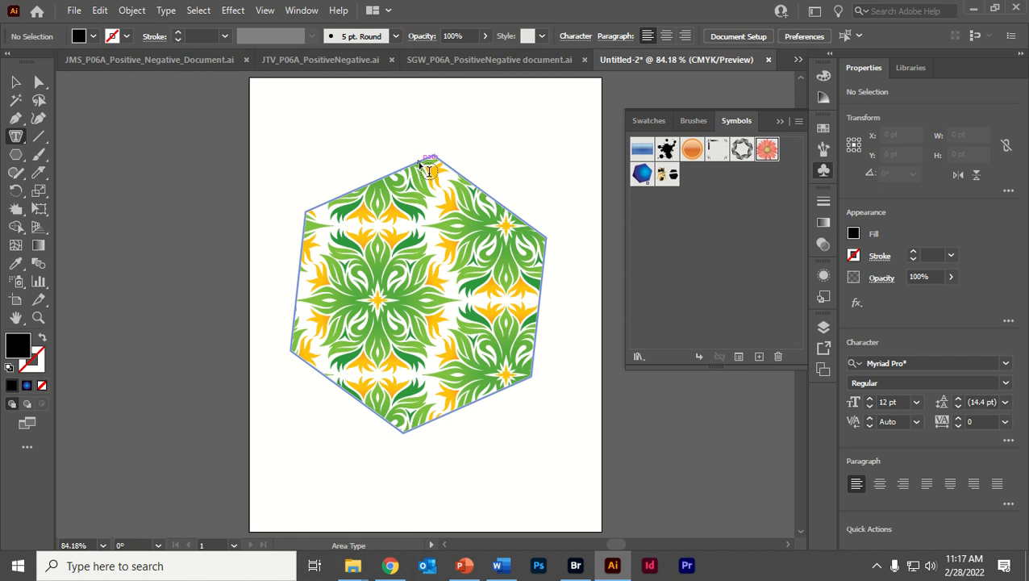
left_click(419, 161)
left_click(15, 82)
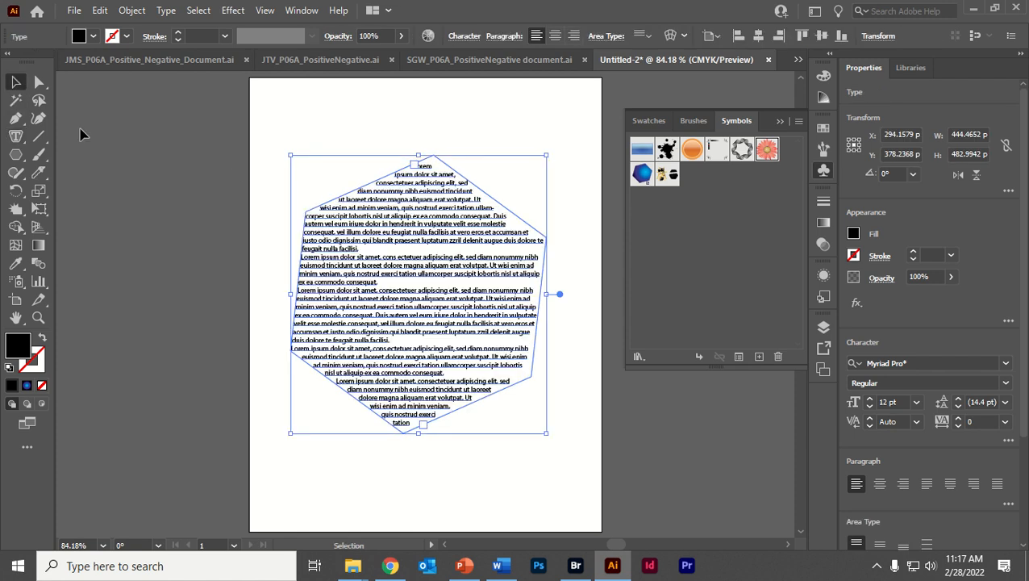
key("ctrl+z")
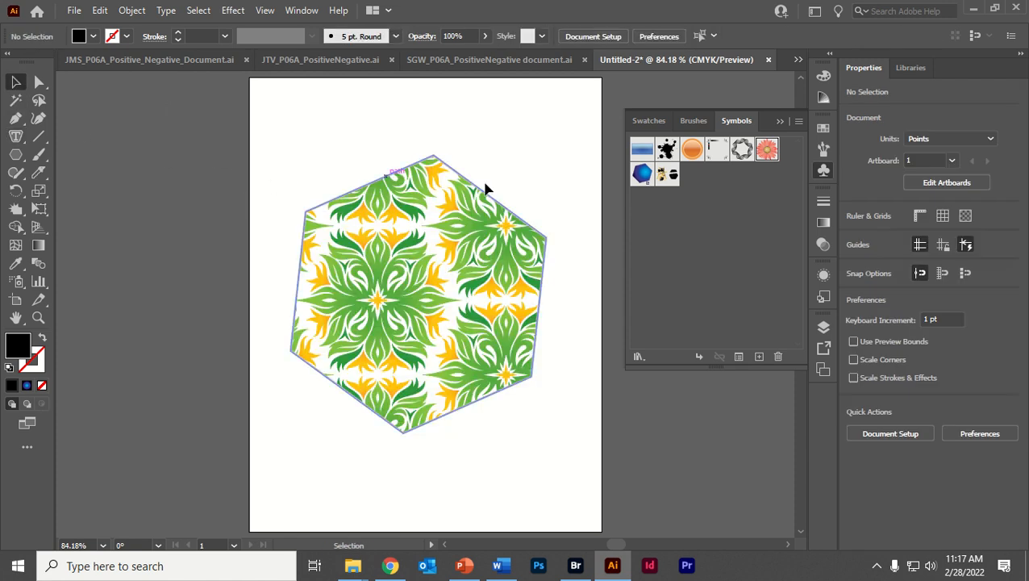
- Convert the hexagon into an area type object and replace its placeholder text with "The best class in the world with the most bumslfij vsv"
left_click(407, 173)
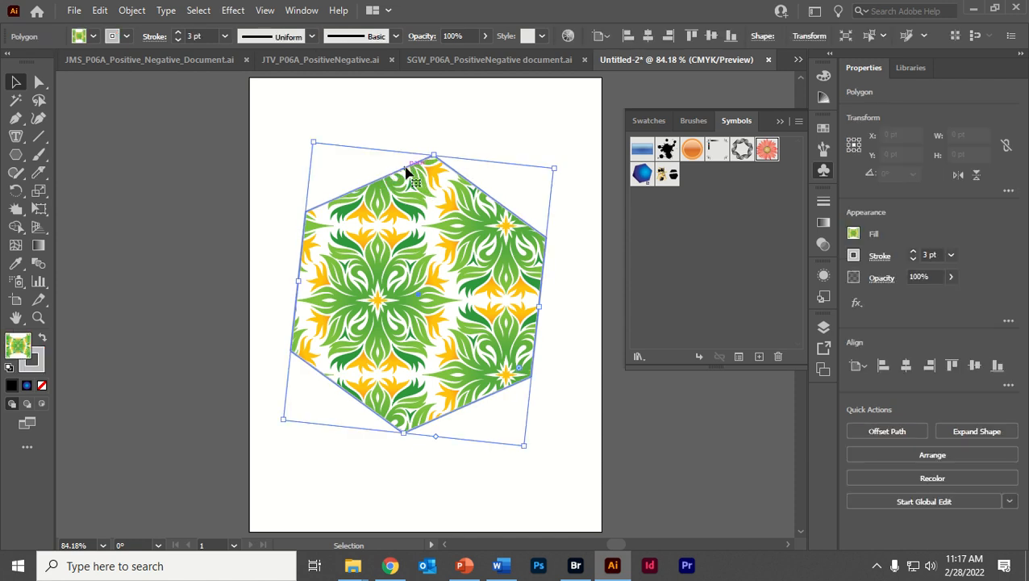
left_click(15, 136)
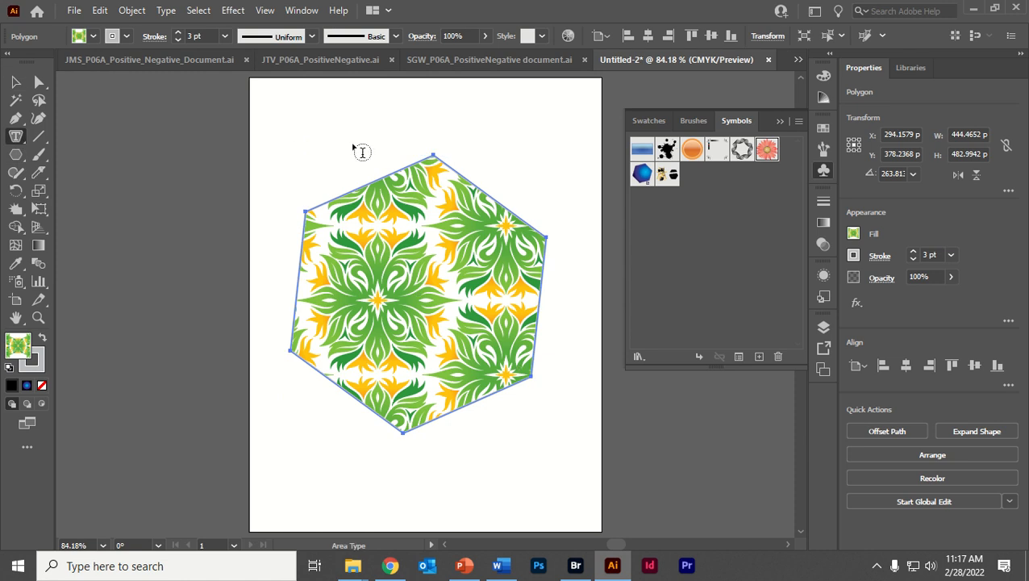
left_click(410, 178)
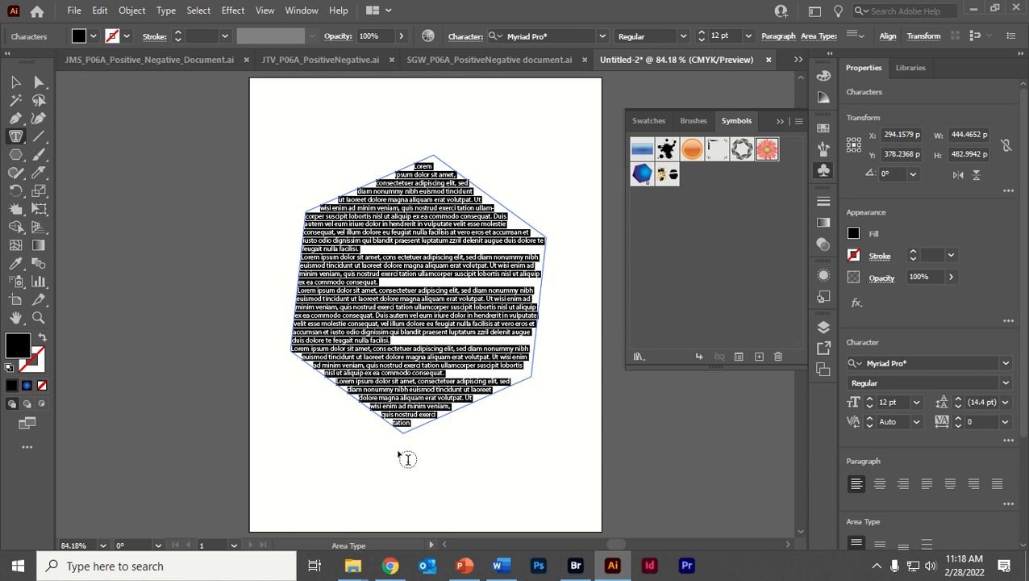
type("The best")
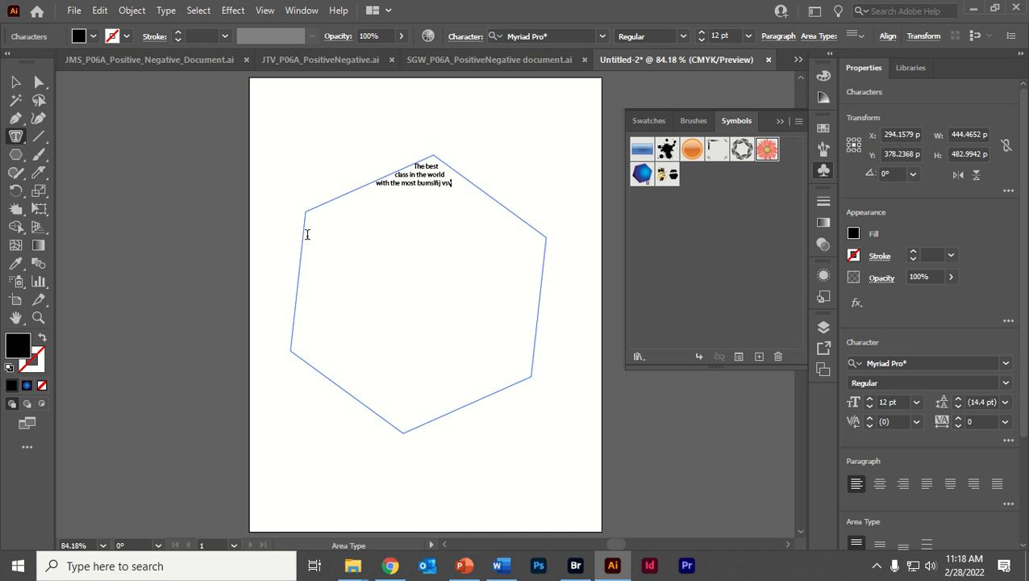
- Set the font size of all the text in the hexagon to 72 pt, trying 60 pt for comparison
key("ctrl+a")
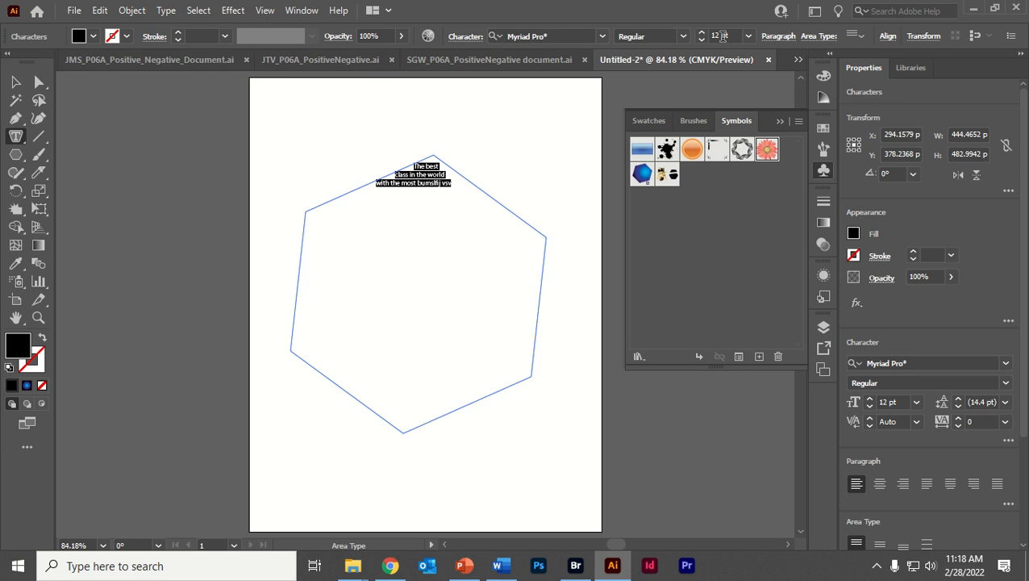
left_click(749, 35)
left_click(770, 313)
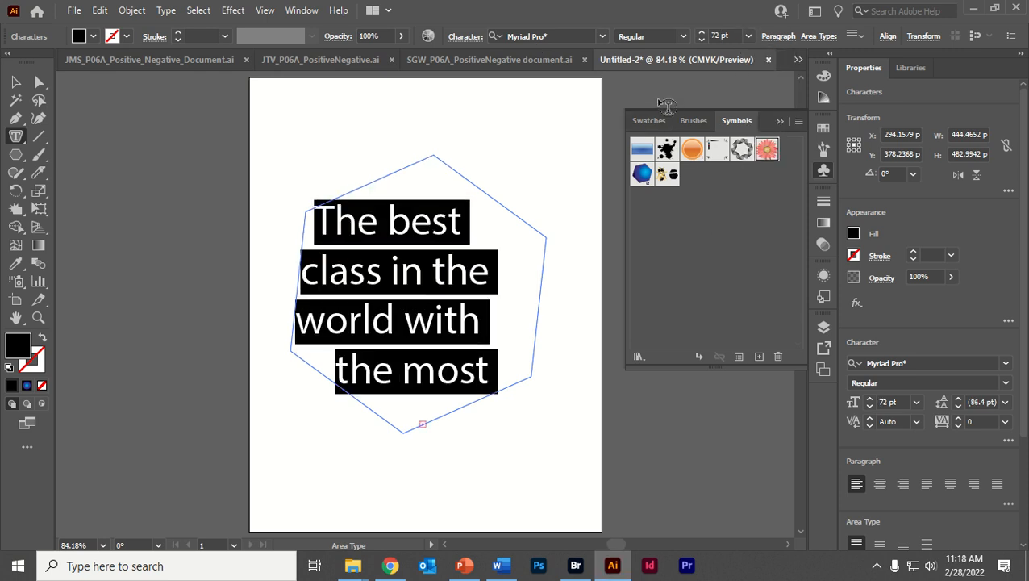
left_click(749, 36)
left_click(766, 287)
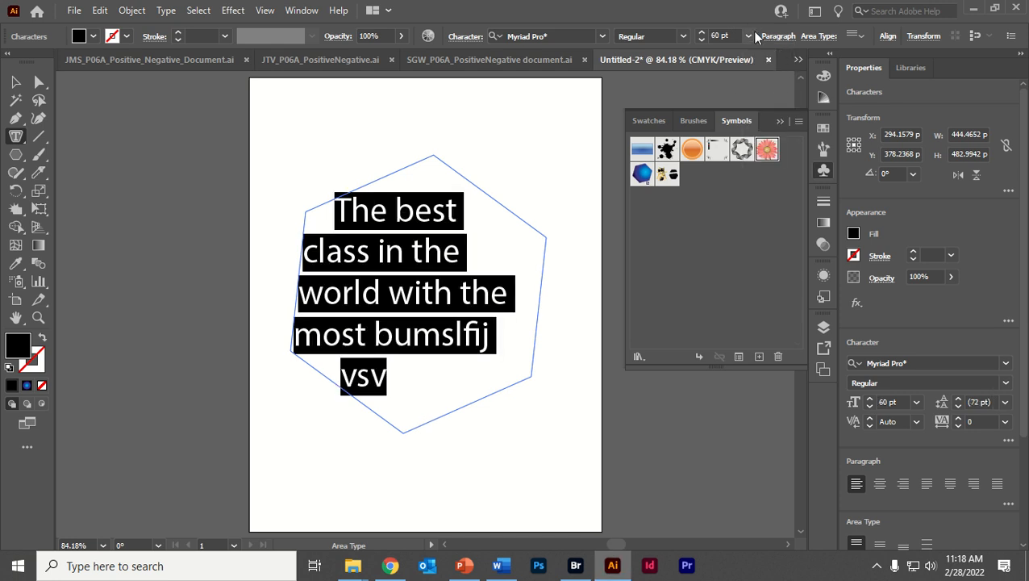
left_click(748, 35)
left_click(770, 306)
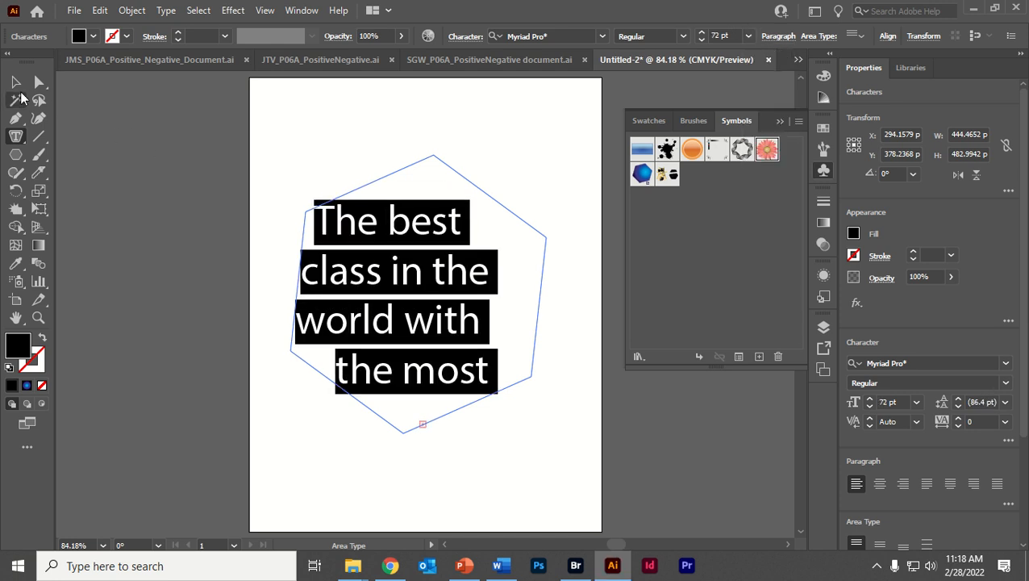
- Reopen the hexagon's text for editing, place the cursor before "in", and exit text editing
left_click(16, 82)
double_click(409, 283)
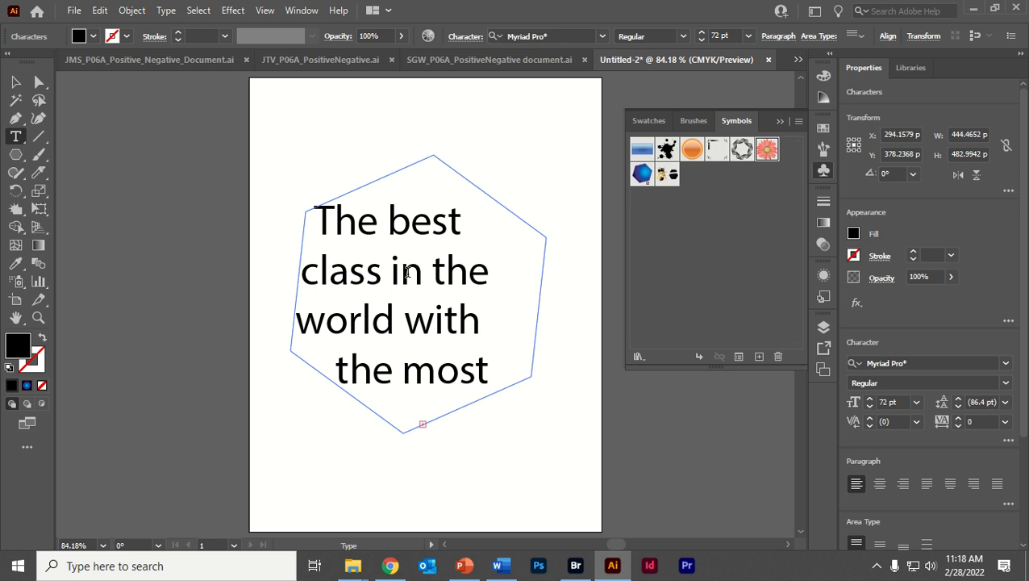
left_click(395, 271)
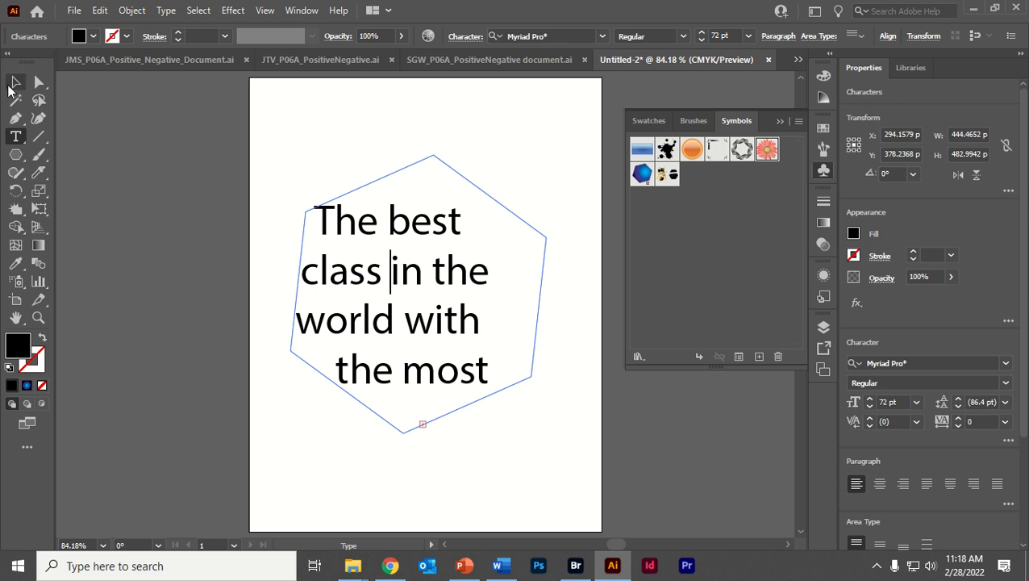
left_click(14, 82)
- Paint a wavy stroke across the artboard above the text with the Paintbrush tool and the 5 pt Round brush
left_click(15, 154)
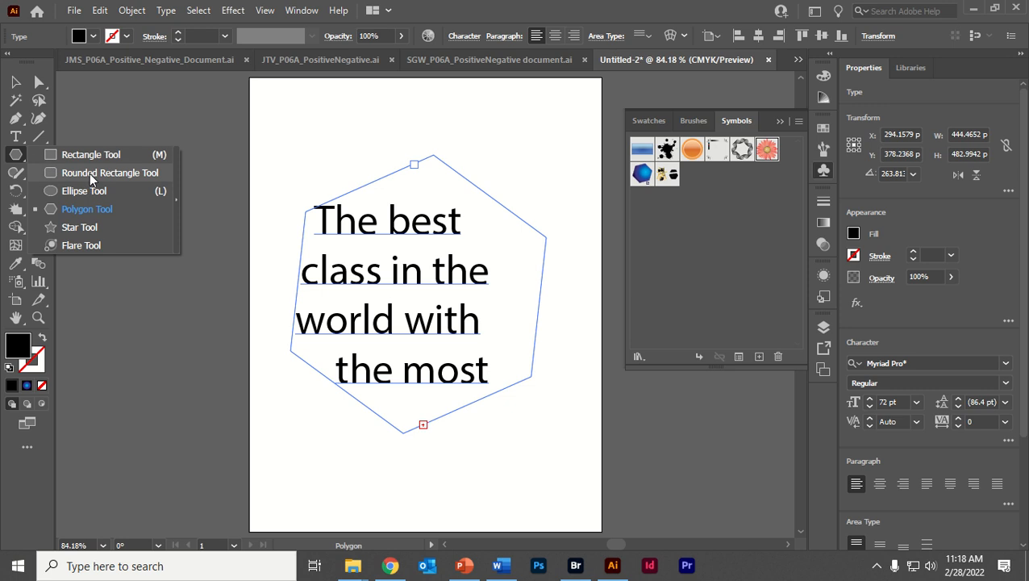
left_click(77, 154)
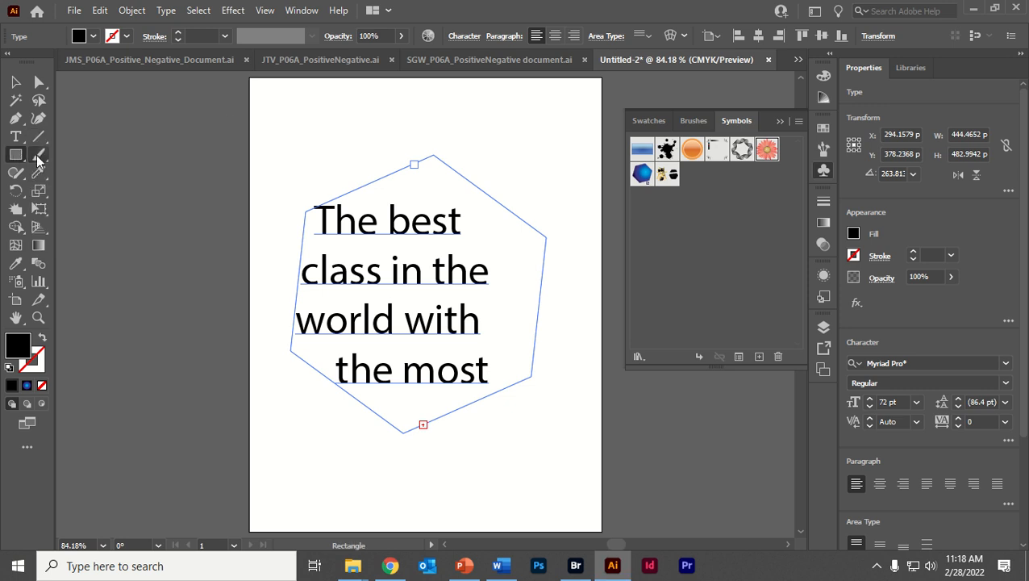
left_click(37, 154)
mouse_move(276, 147)
left_mouse_down()
mouse_move(316, 131)
mouse_move(463, 135)
mouse_move(523, 155)
mouse_move(595, 201)
left_mouse_up()
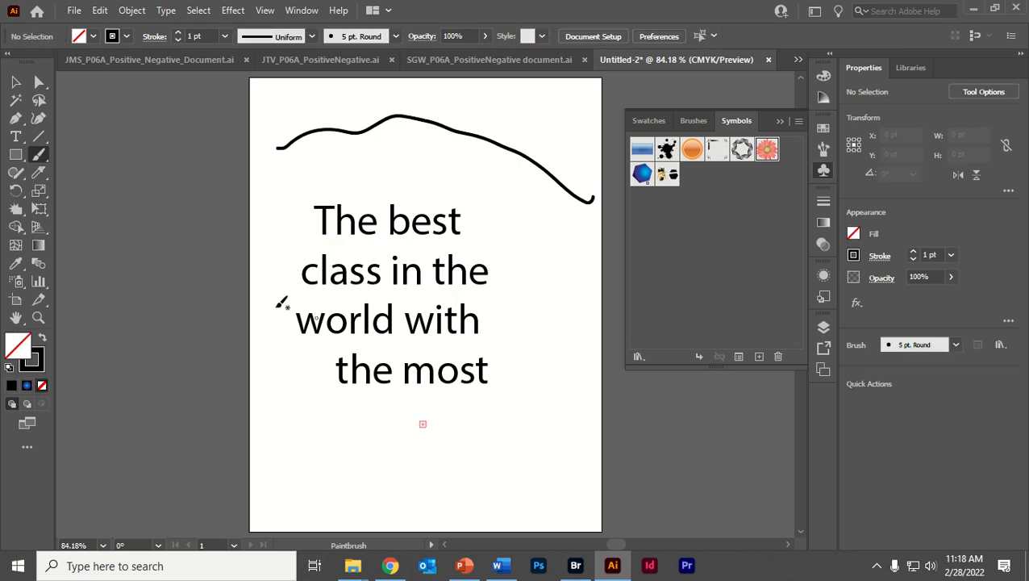
- Draw two unfilled rectangles, about 403 by 128 pt below the text and about 454 by 241 pt over its lower lines
left_click(15, 154)
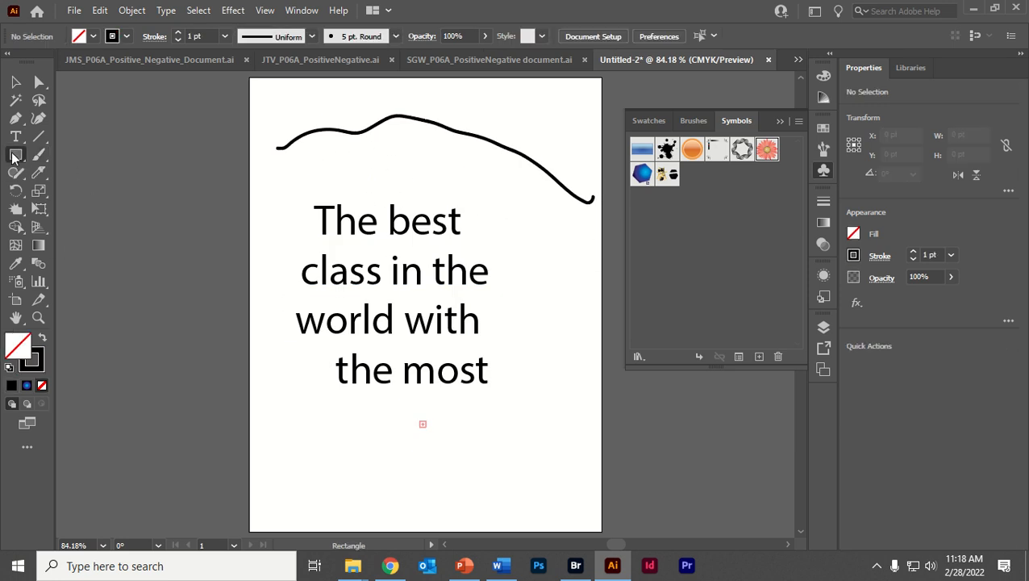
left_click_drag(323, 450, 556, 524)
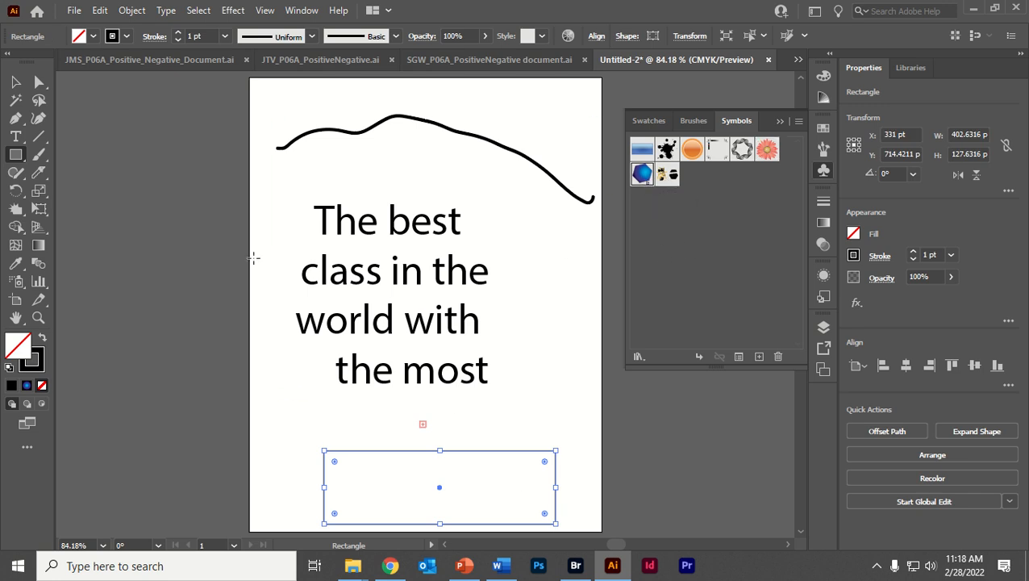
left_click_drag(248, 256, 504, 394)
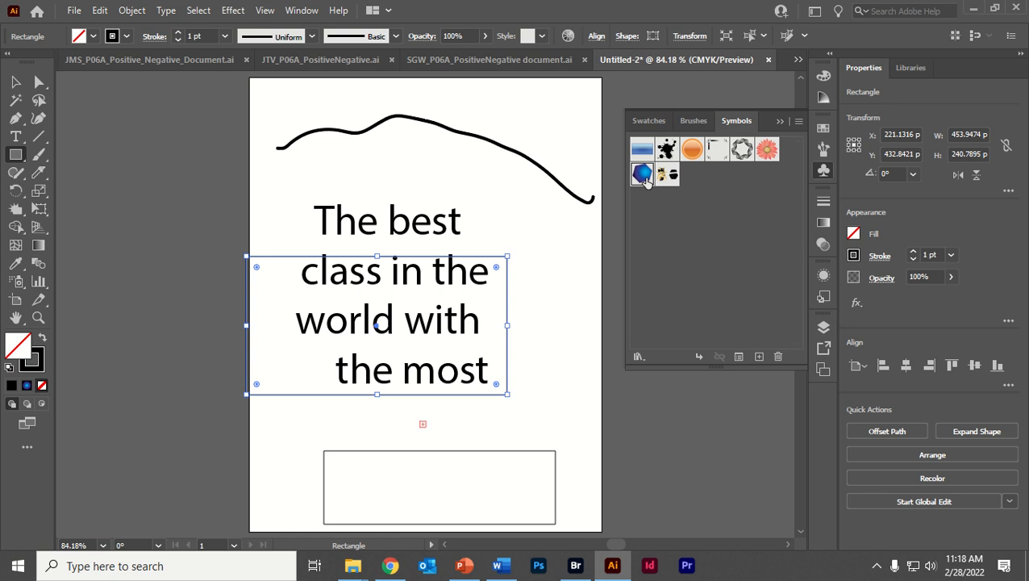
- Open the pi symbol and then the bee symbol for editing, and select the bee's black head shape
double_click(642, 173)
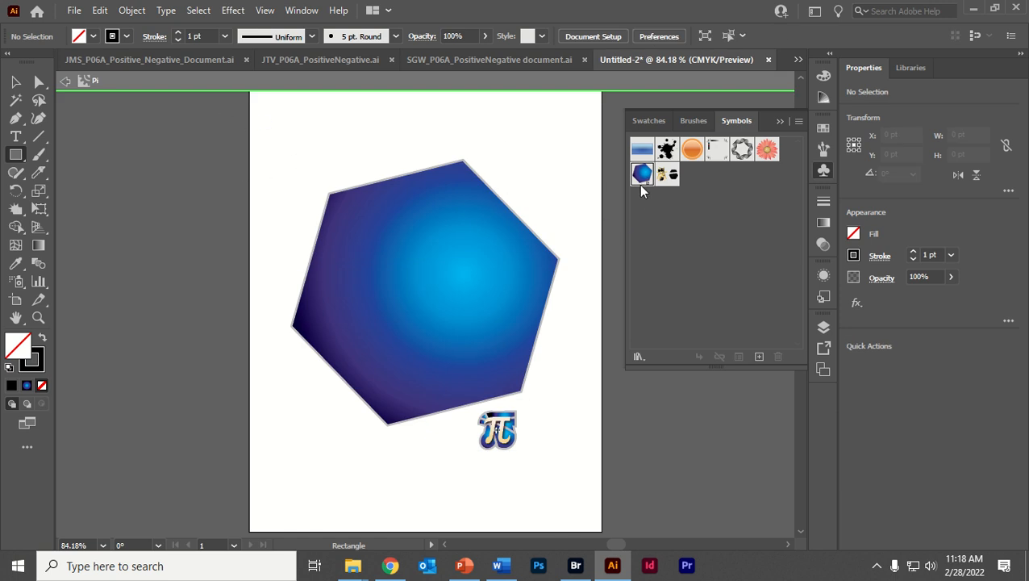
double_click(667, 175)
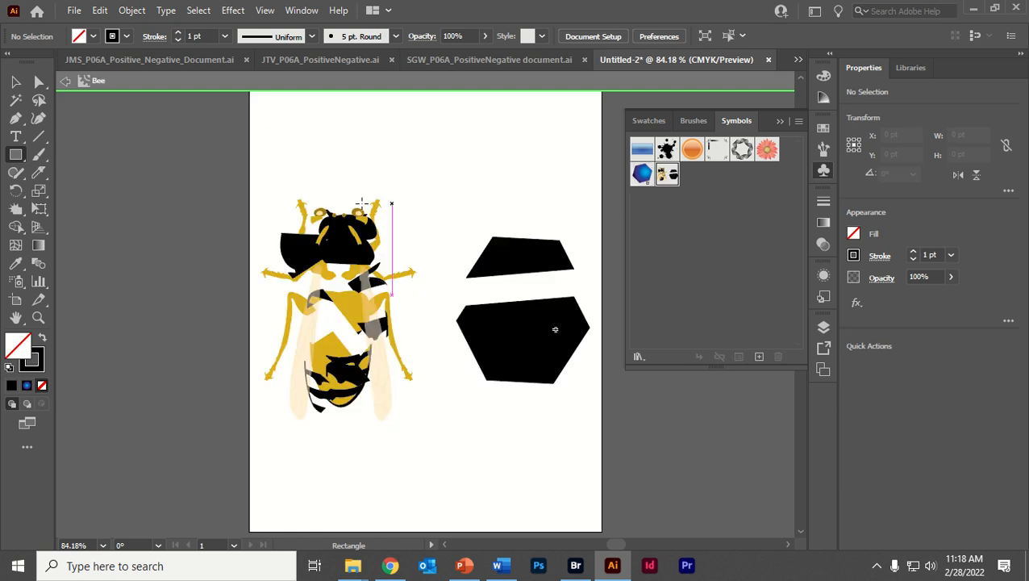
left_click(16, 82)
left_click(307, 277)
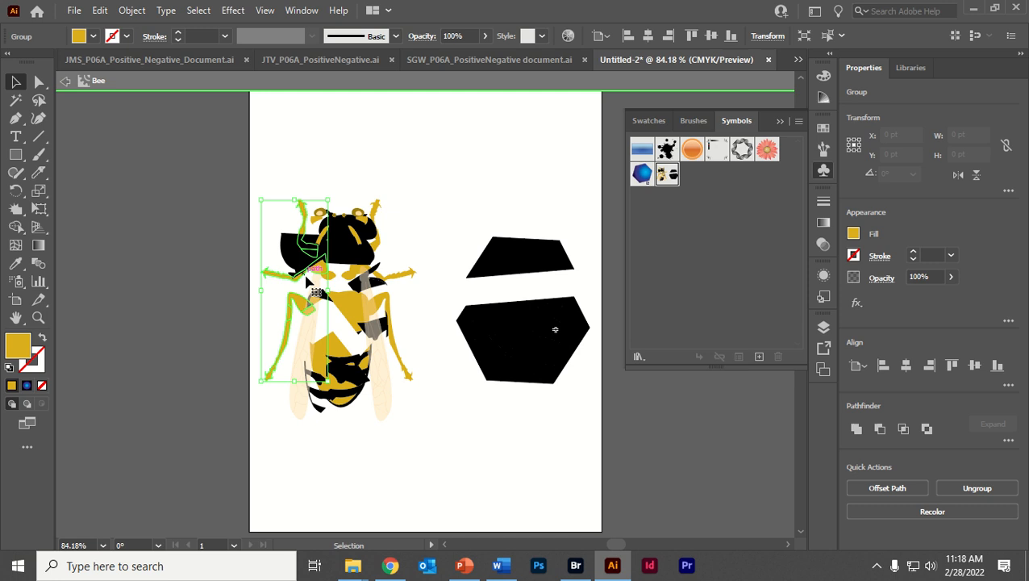
left_click(353, 244)
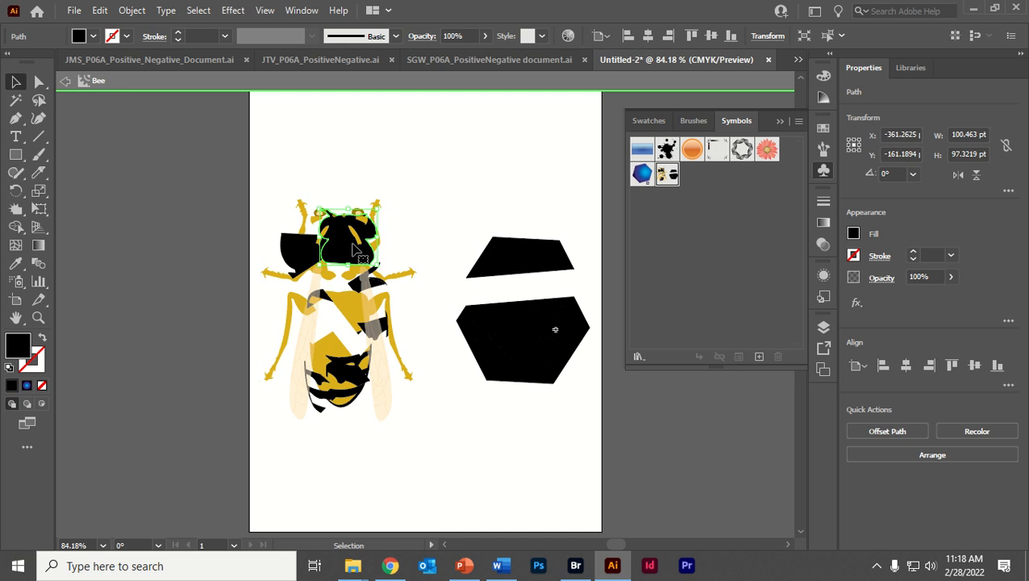
- Try Type on a Path on the bee's black shapes, place placeholder path text beside its lower body, and exit symbol editing
left_click(18, 138)
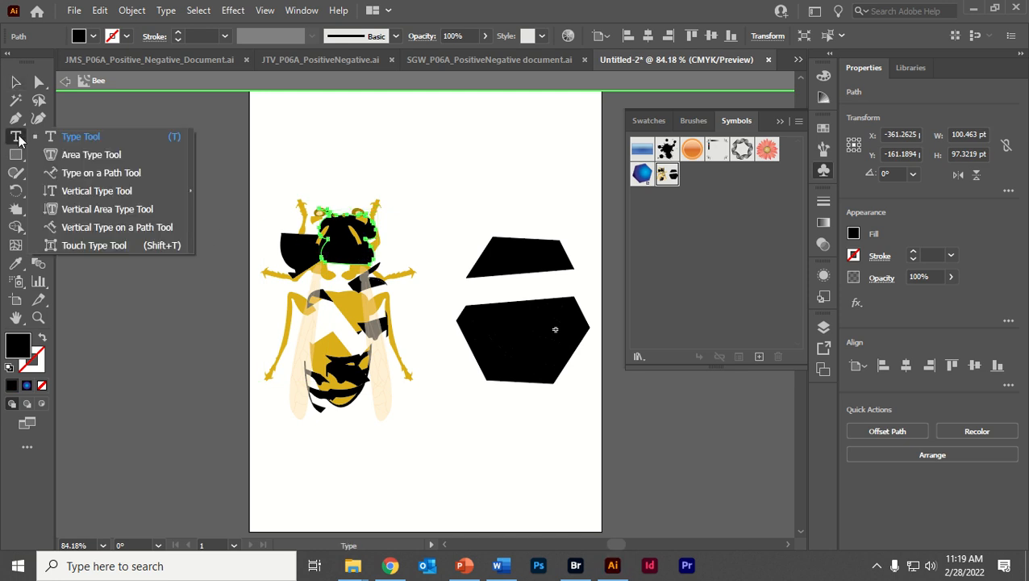
left_click(125, 175)
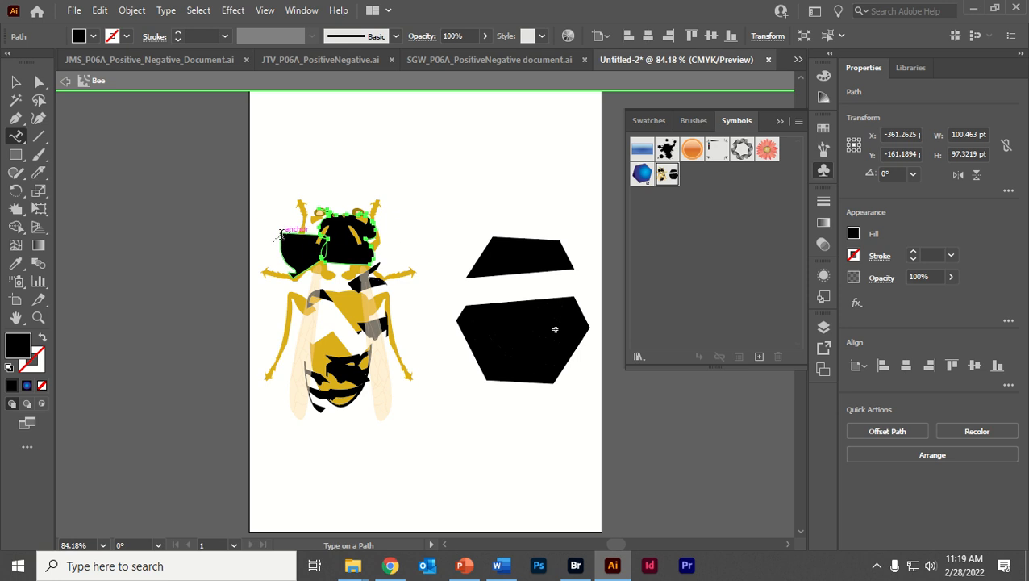
left_click(279, 234)
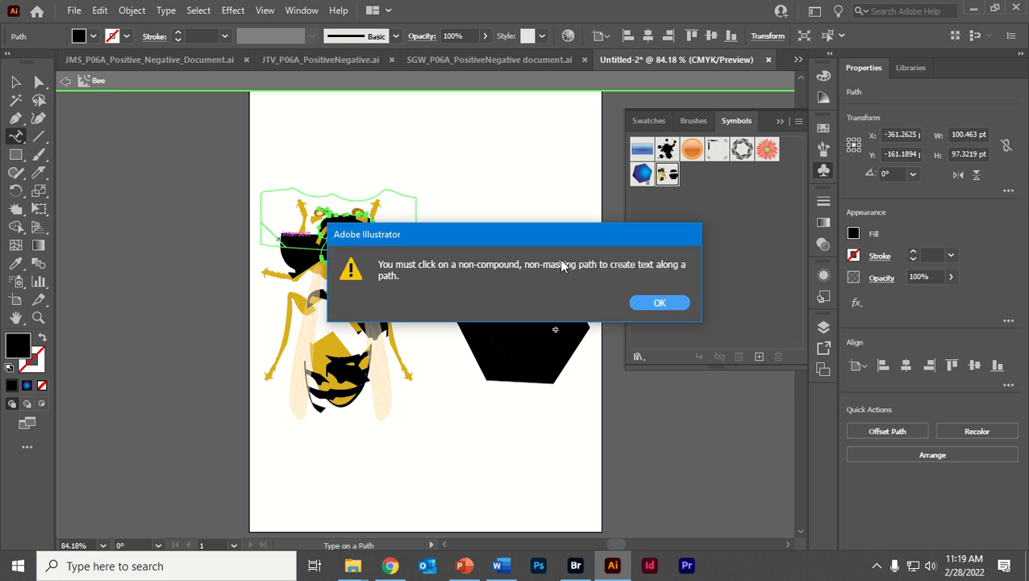
left_click(658, 303)
left_click(367, 333)
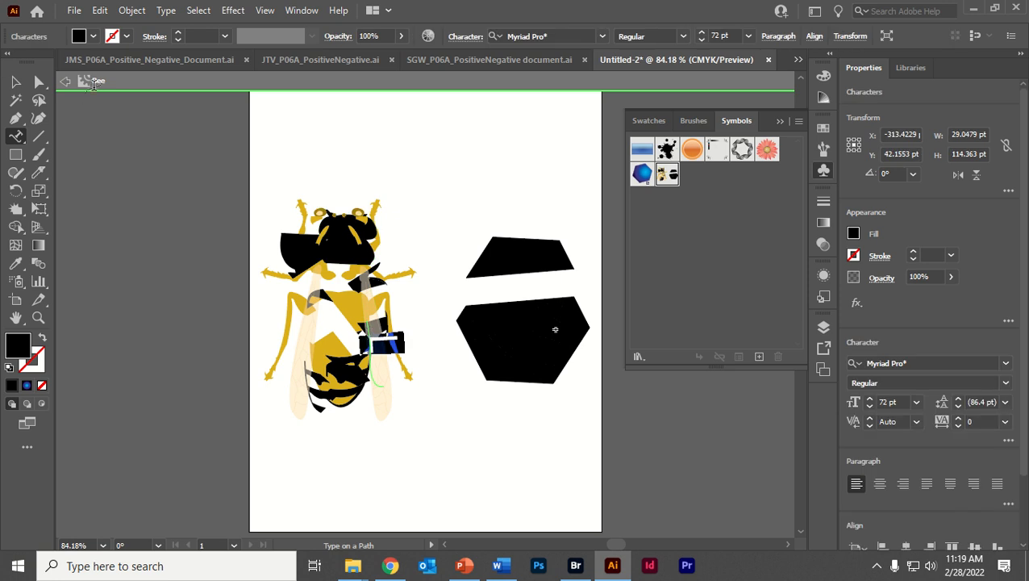
left_click(65, 80)
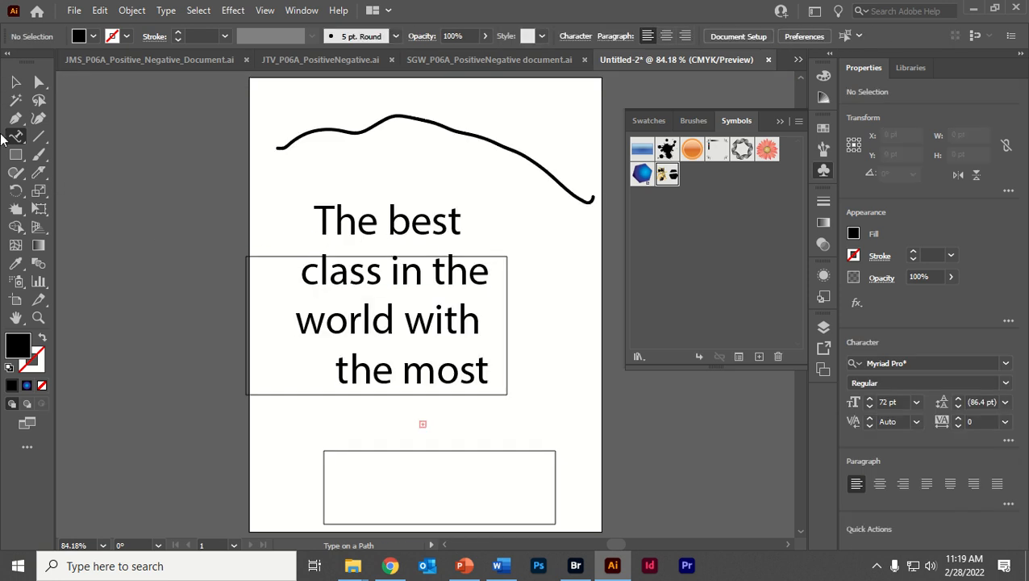
- Convert the wavy stroke above the hexagon text to a type path and enter "Thlksdjf str sl lsdjf" along it
left_click_drag(16, 139, 118, 174)
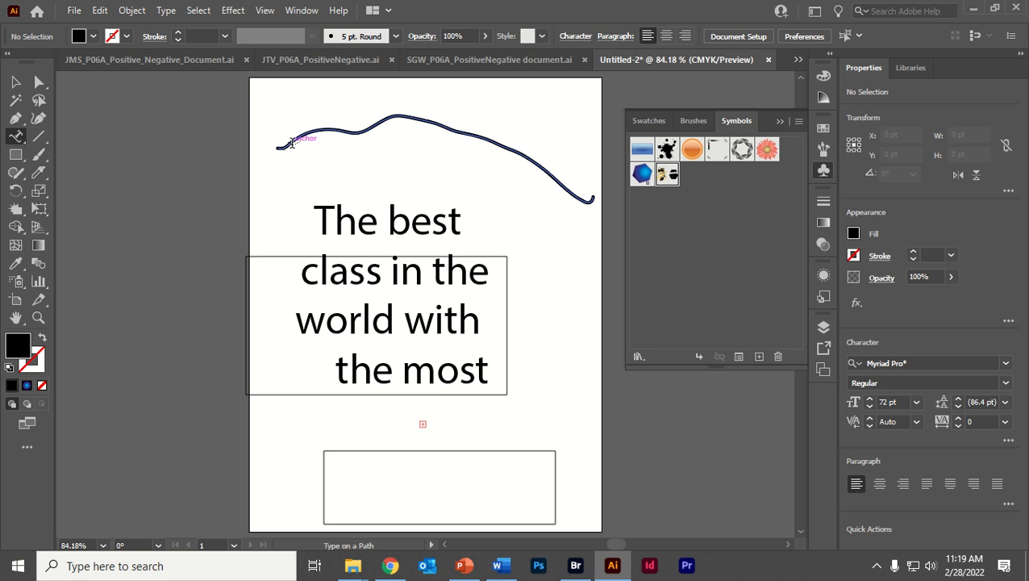
left_click(284, 143)
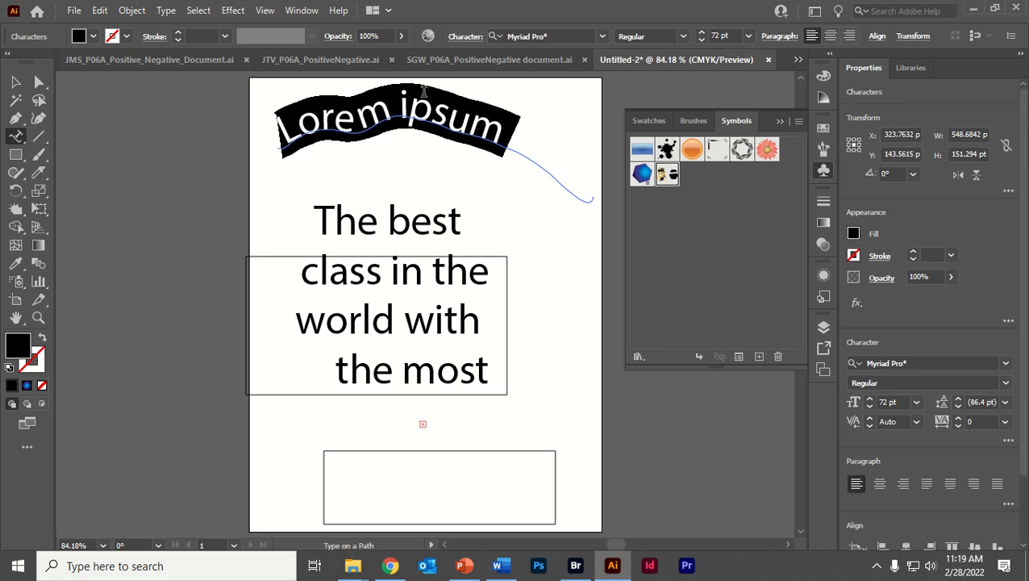
type("Thlksdjf str")
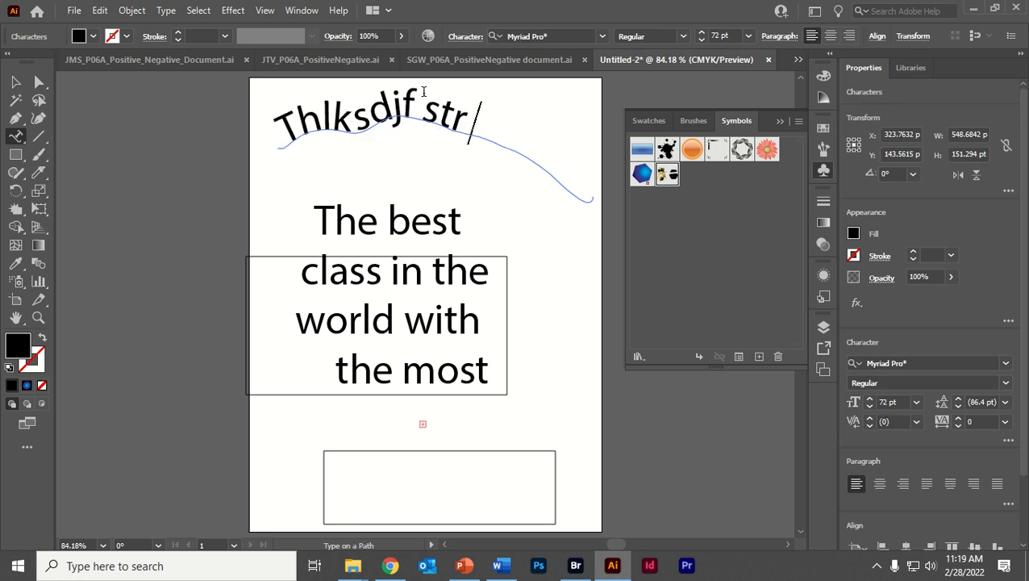
type(" sl lsdjf")
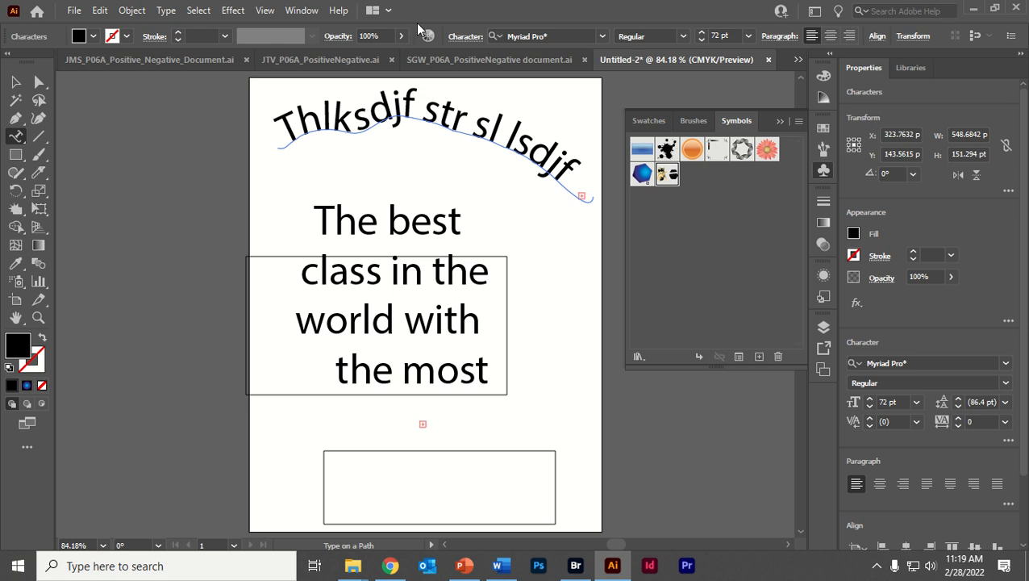
- Move the curved text to about X 306, Y 139 pt and the hexagon text to about X 323, Y 339 pt
left_click(15, 82)
left_click_drag(456, 126, 445, 138)
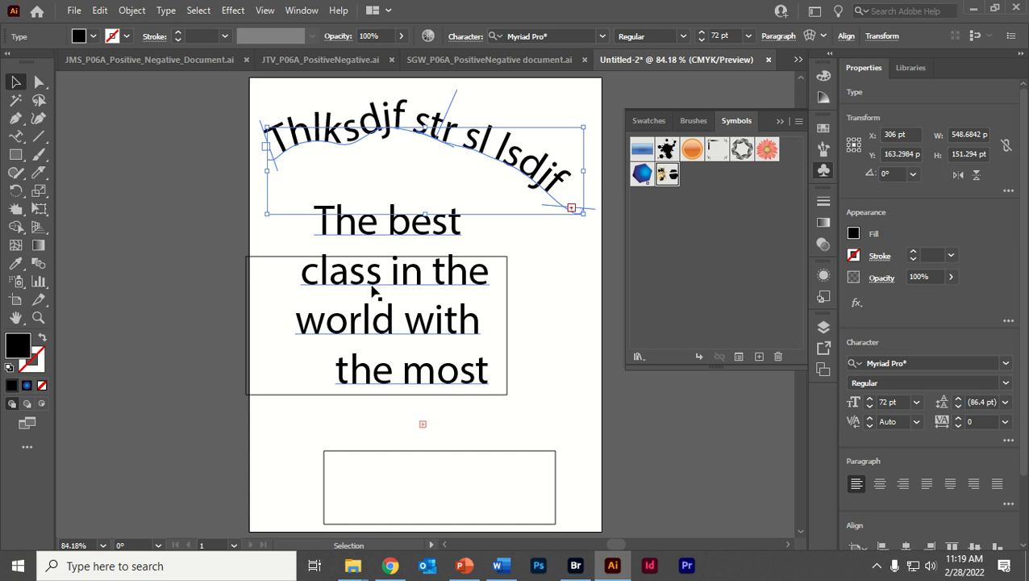
left_click_drag(372, 291, 388, 268)
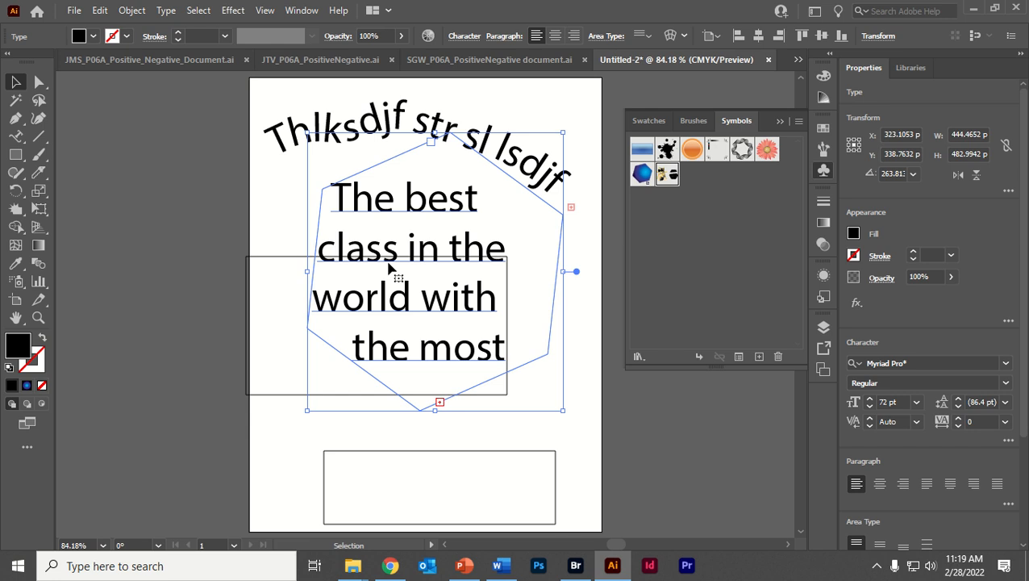
mouse_move(362, 119)
left_mouse_down()
mouse_move(368, 129)
mouse_move(362, 104)
left_mouse_up()
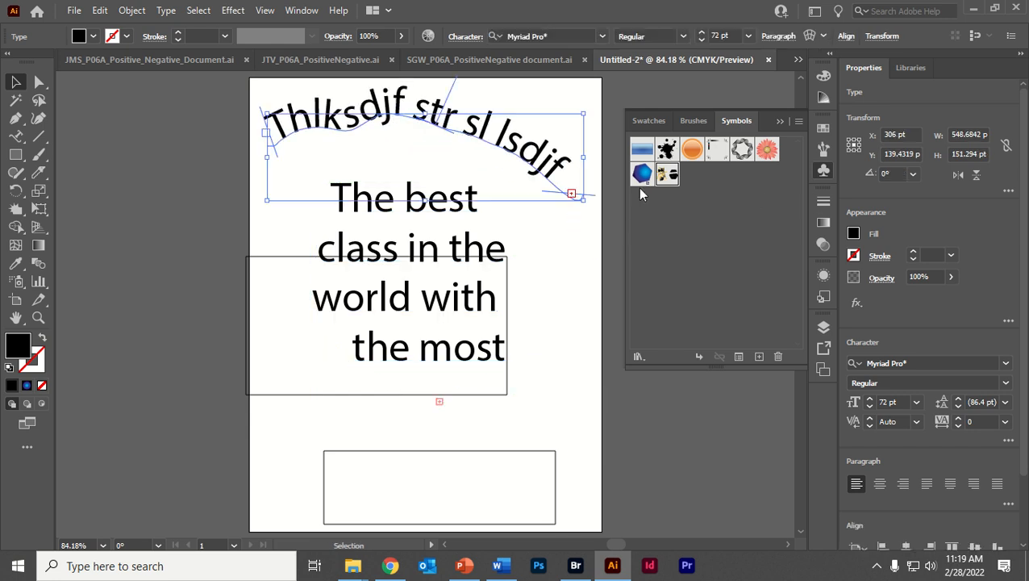